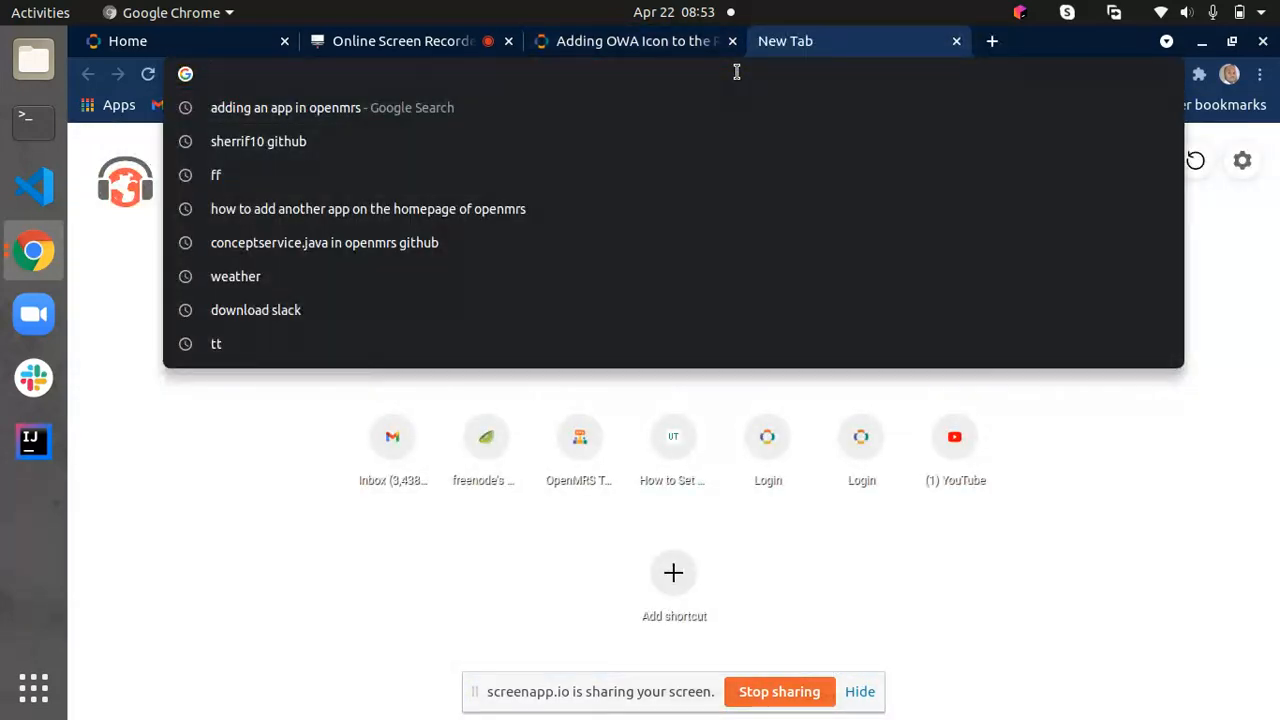
- Open the qa-refapp.openmrs.org site and log in as admin with the account password, choosing Inpatient Ward as the session location
type("qa-refapp.openmrs.org")
key("Return")
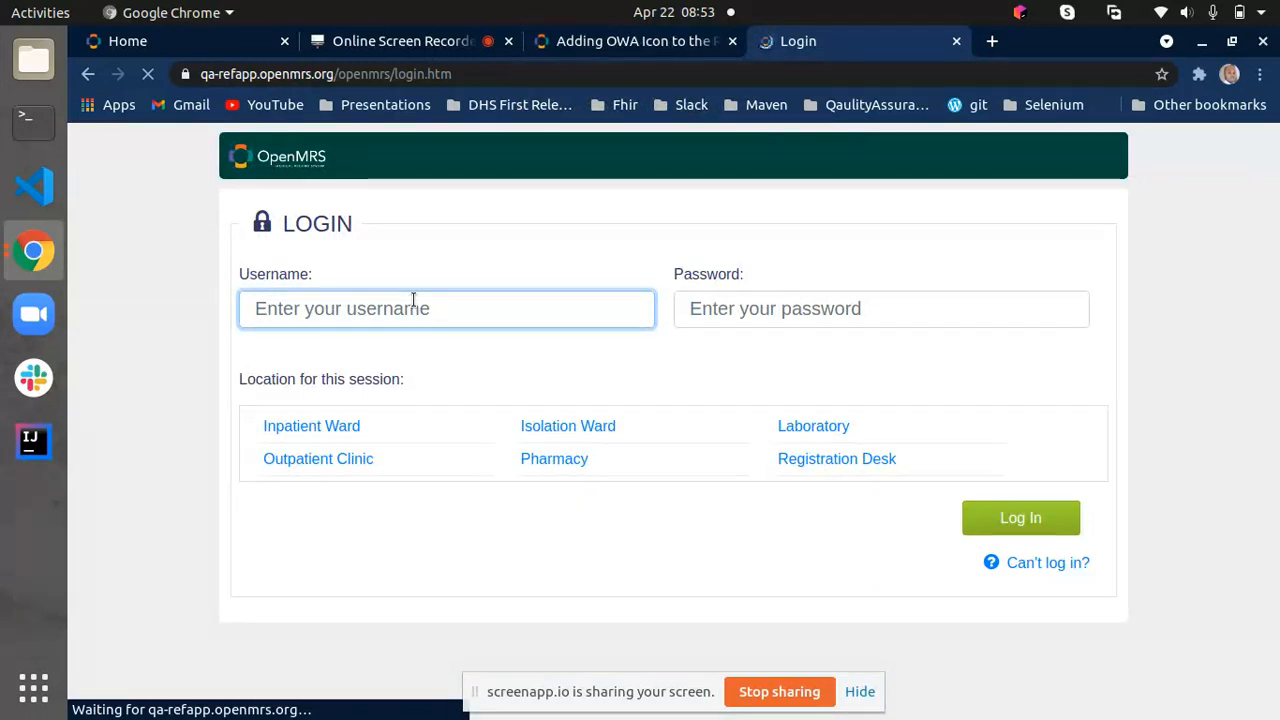
type("admin")
left_click(738, 308)
type("•••••••")
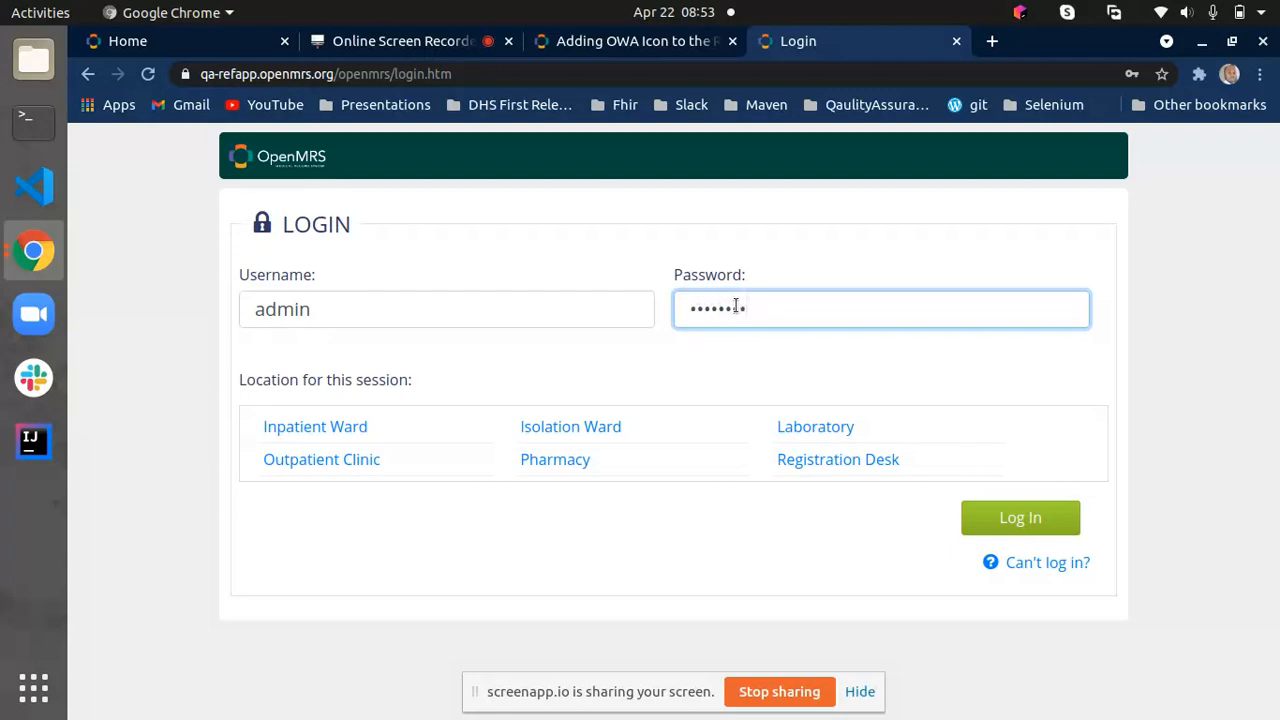
left_click(293, 428)
left_click(170, 45)
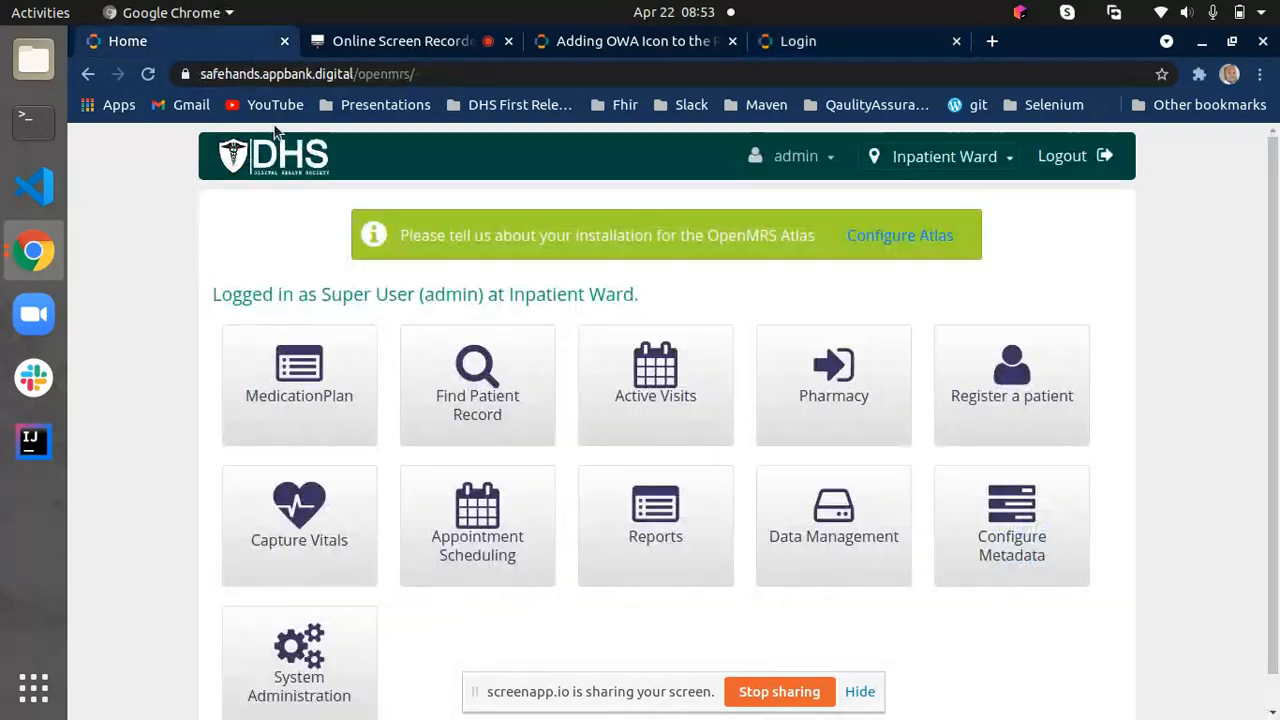
left_click(240, 163)
left_click(798, 41)
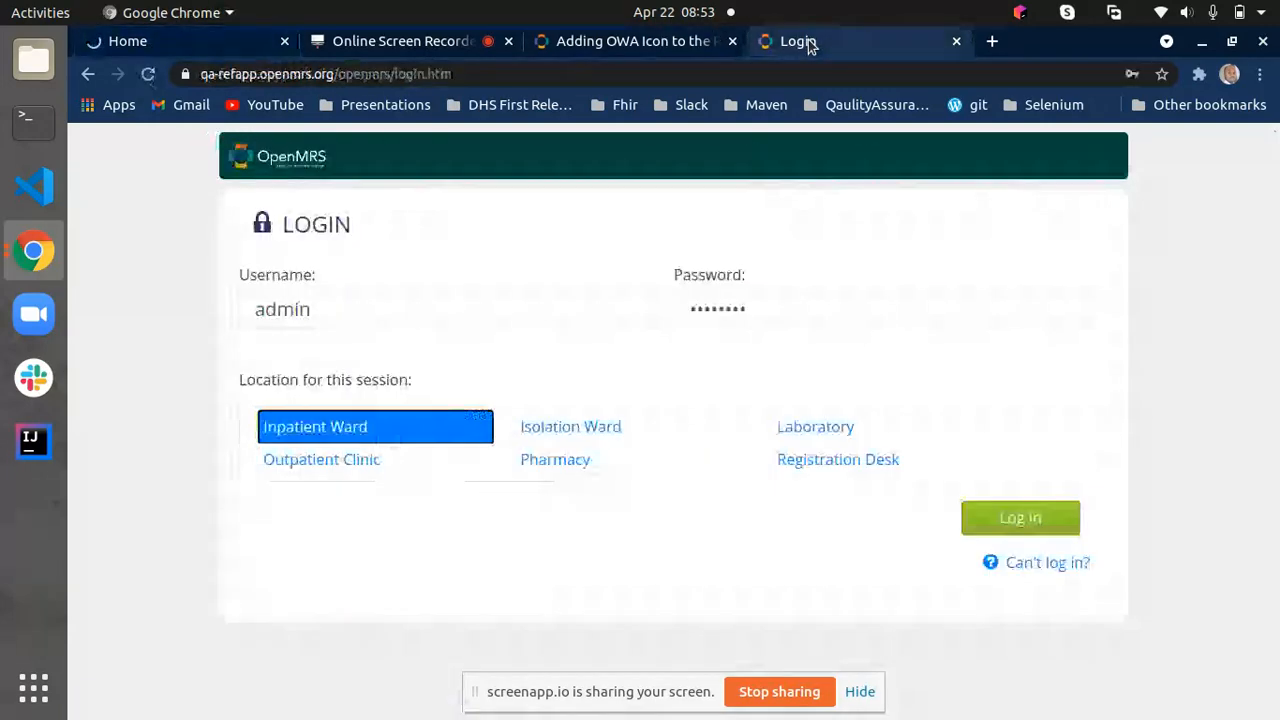
left_click(1034, 517)
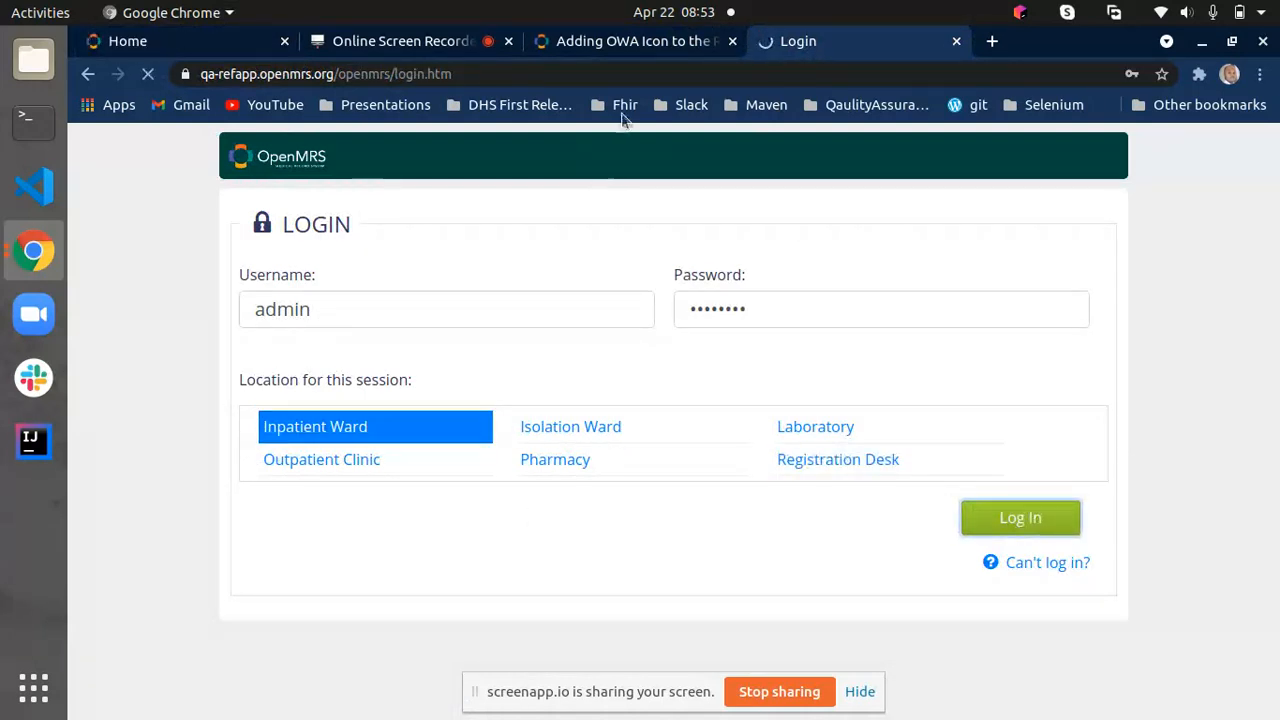
- Examine the wiki article on adding an OWA icon, including its sample definition, field descriptions and resulting homepage
left_click(636, 45)
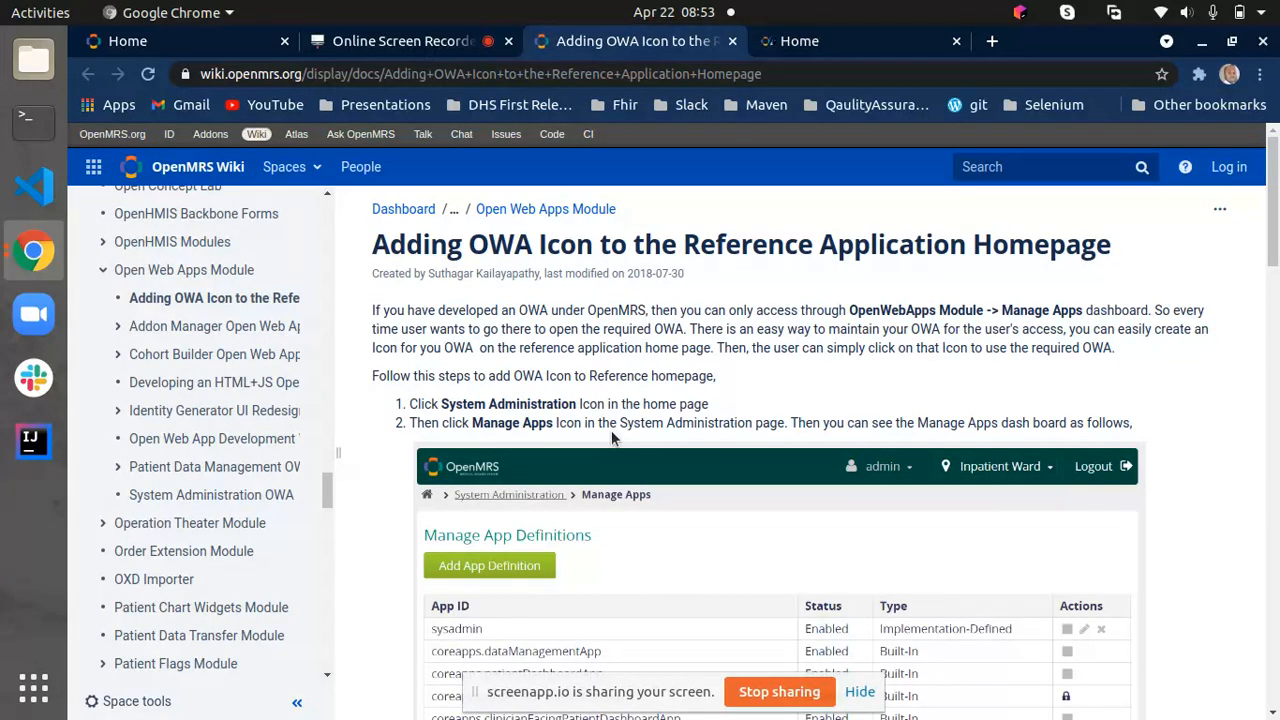
scroll(612, 432, "down", 20)
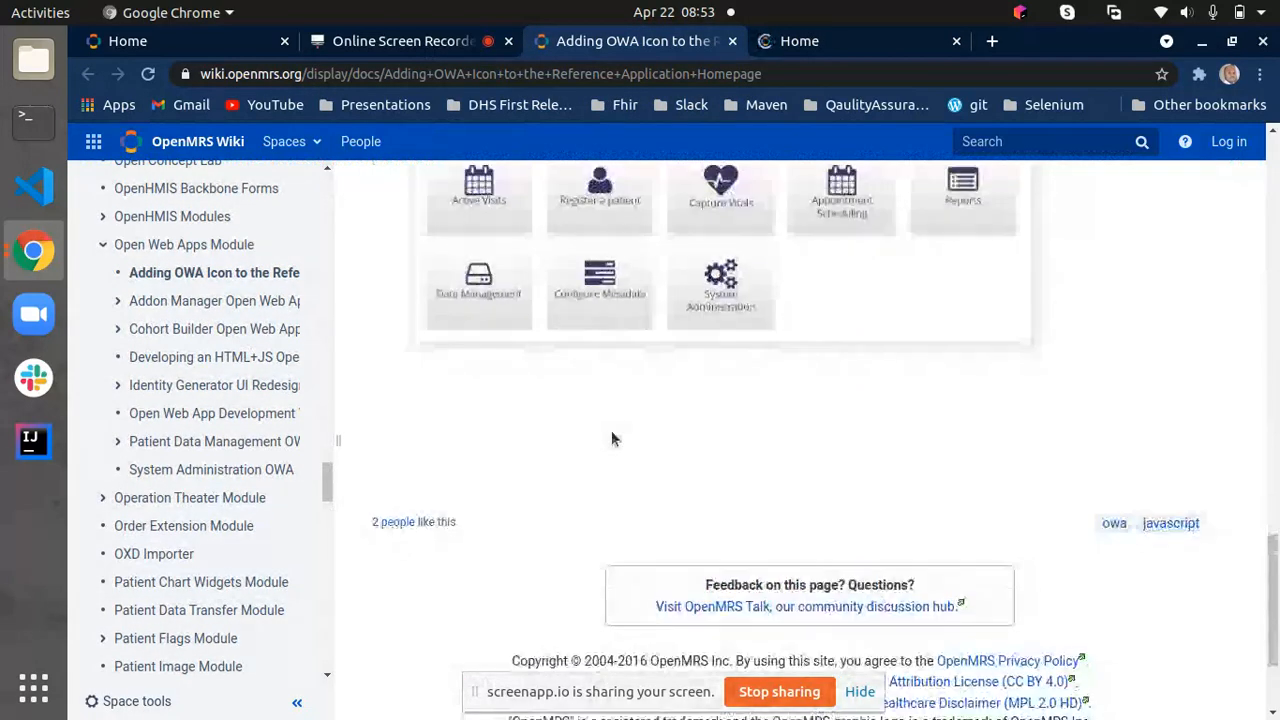
scroll(574, 340, "up", 2)
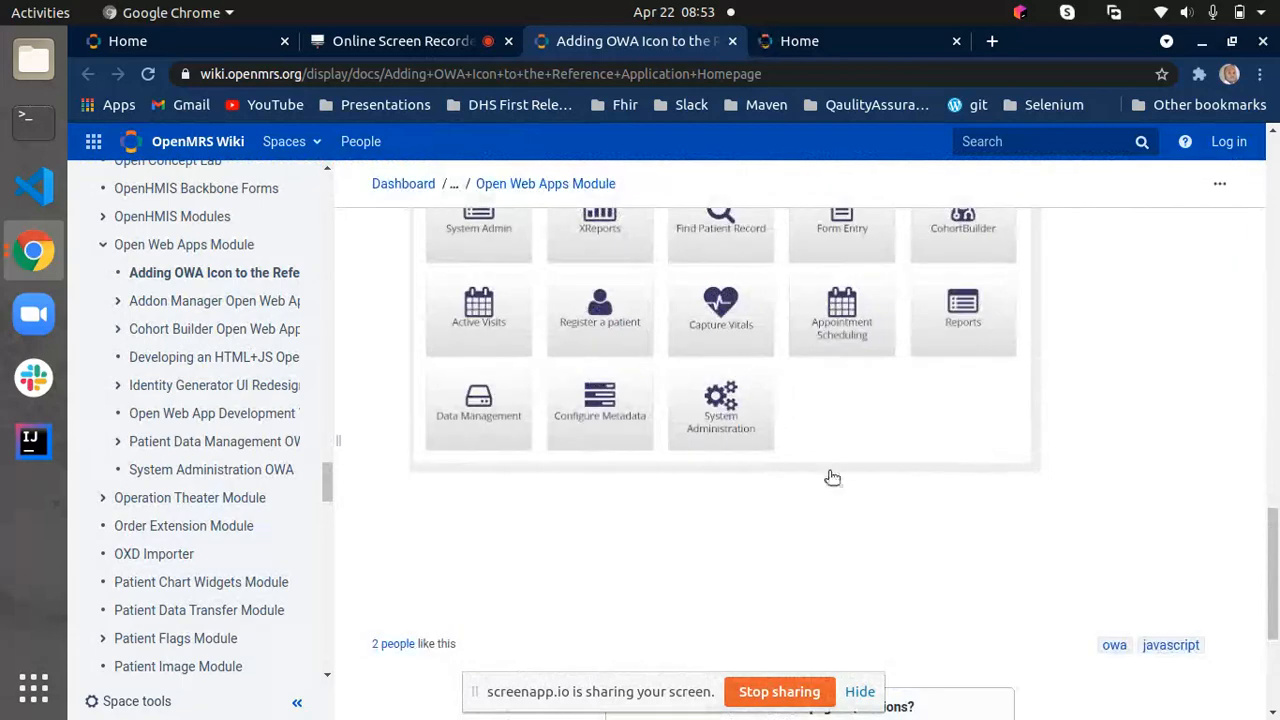
scroll(832, 477, "up", 5)
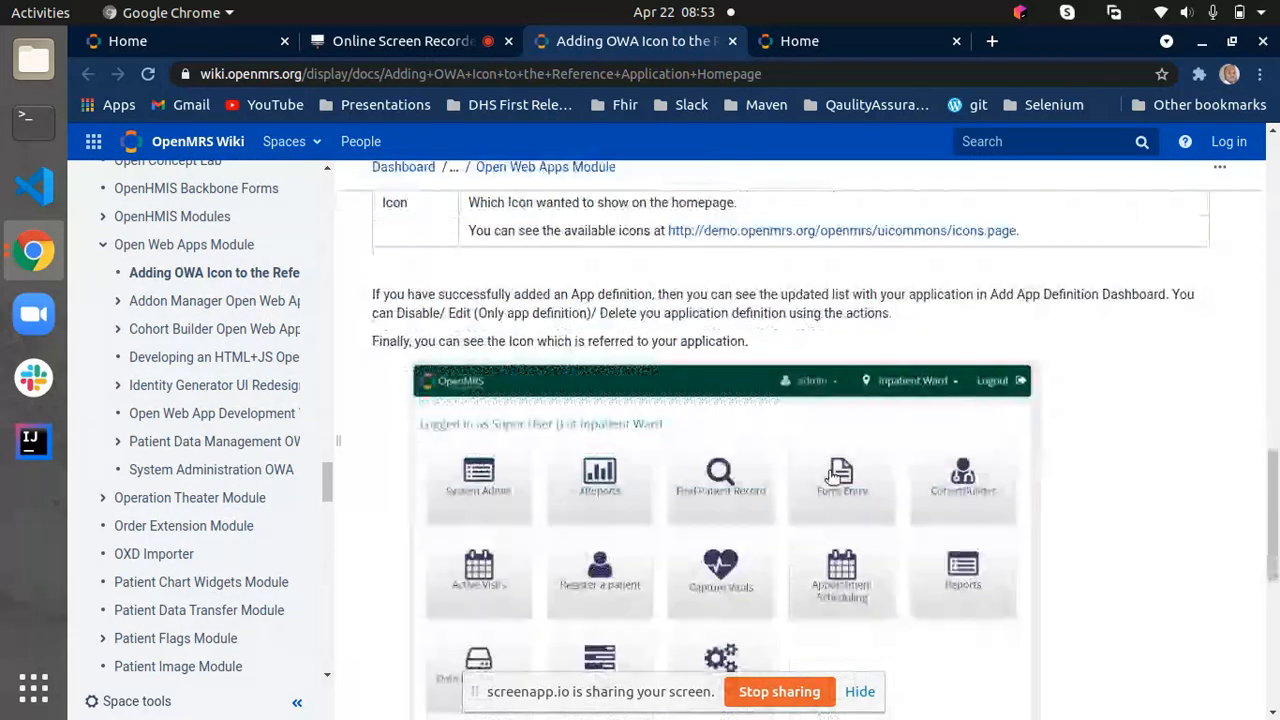
scroll(832, 477, "down", 6)
scroll(831, 474, "up", 10)
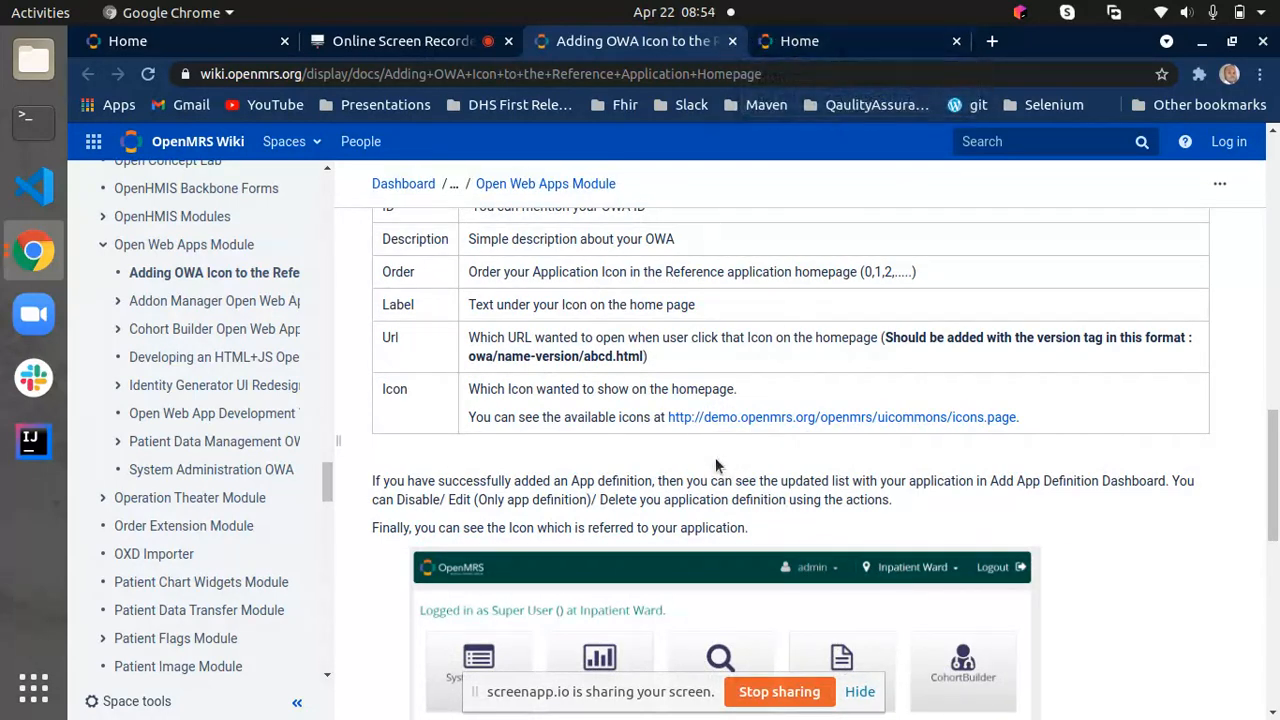
scroll(810, 299, "up", 10)
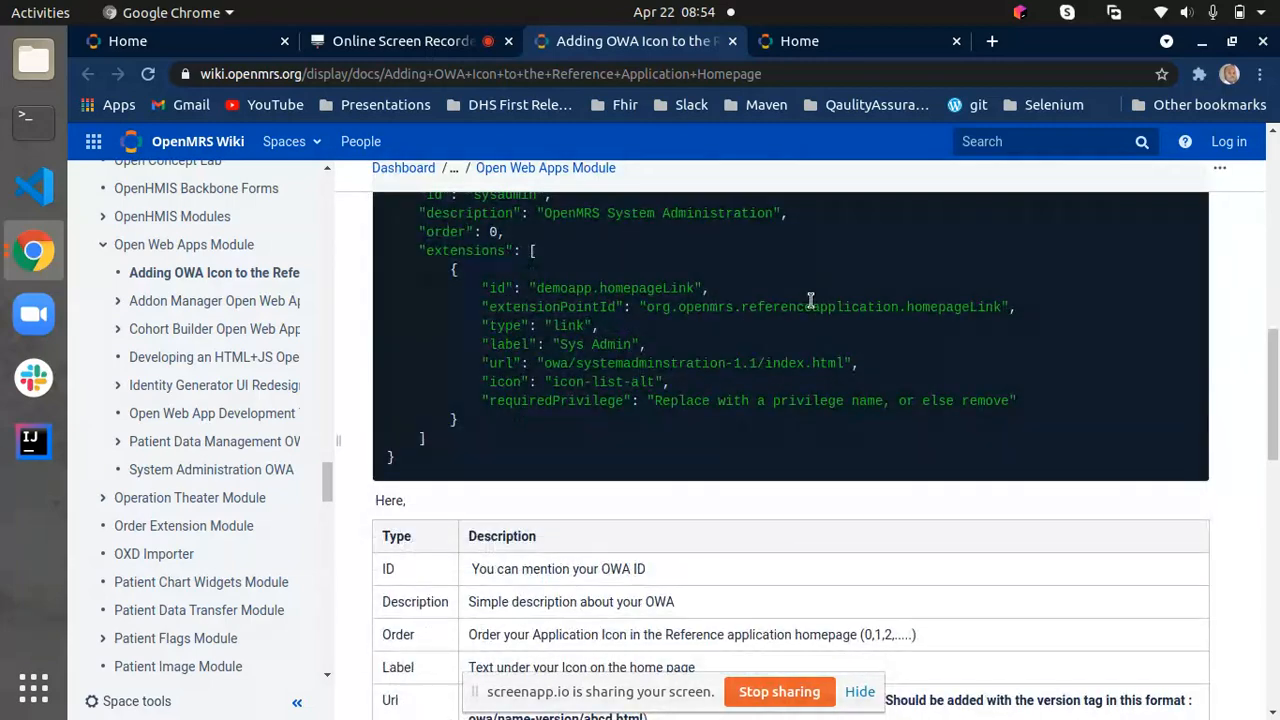
scroll(810, 299, "up", 3)
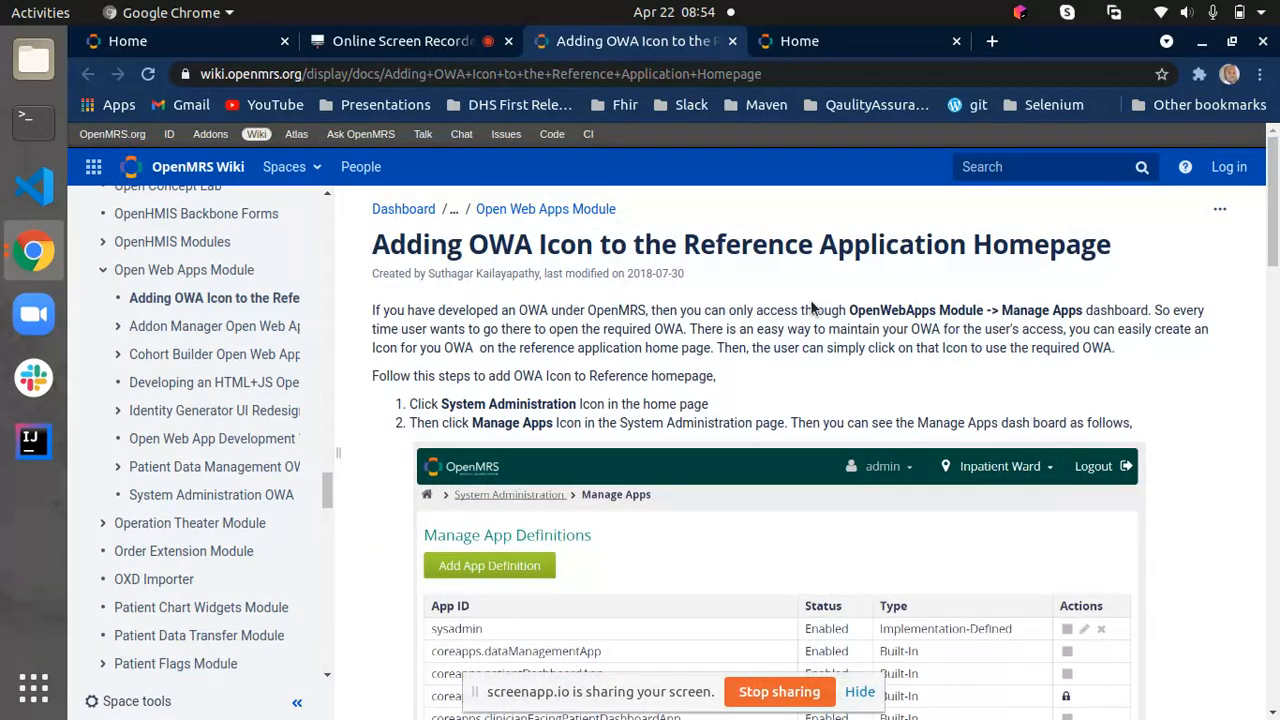
- Return to the qa-refapp home page and save the admin login in the browser
left_click(830, 41)
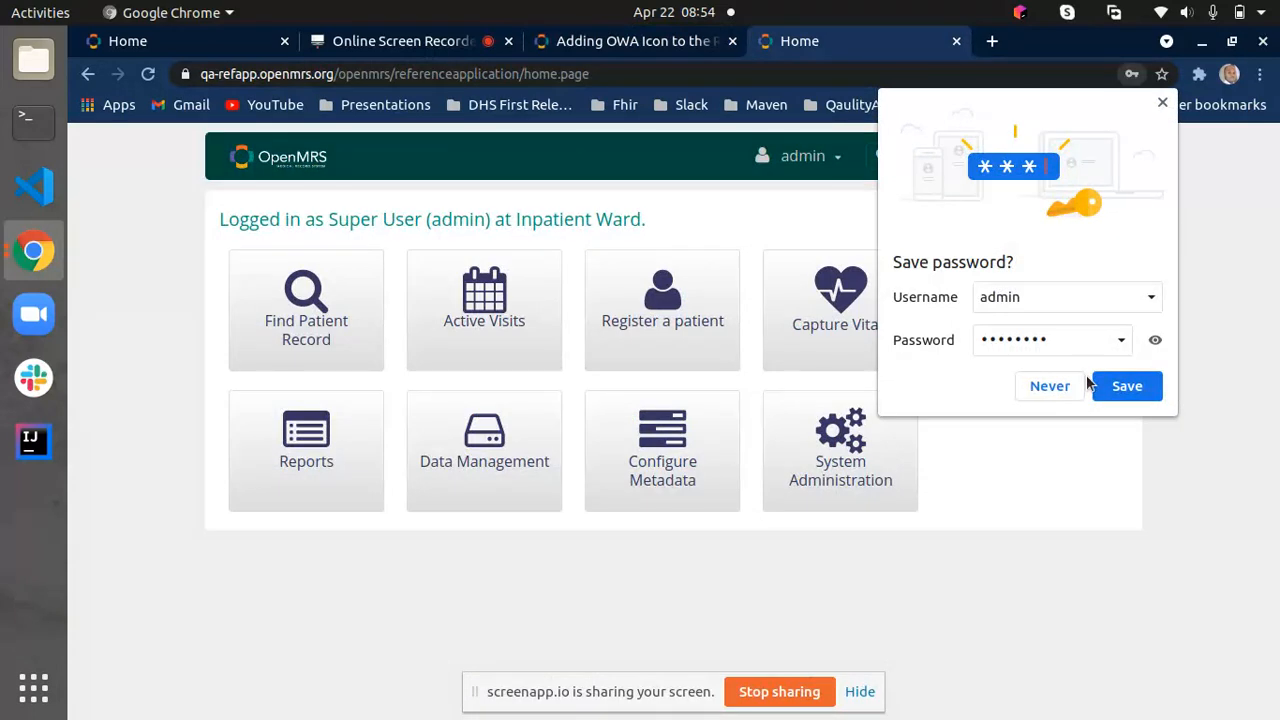
left_click(1125, 393)
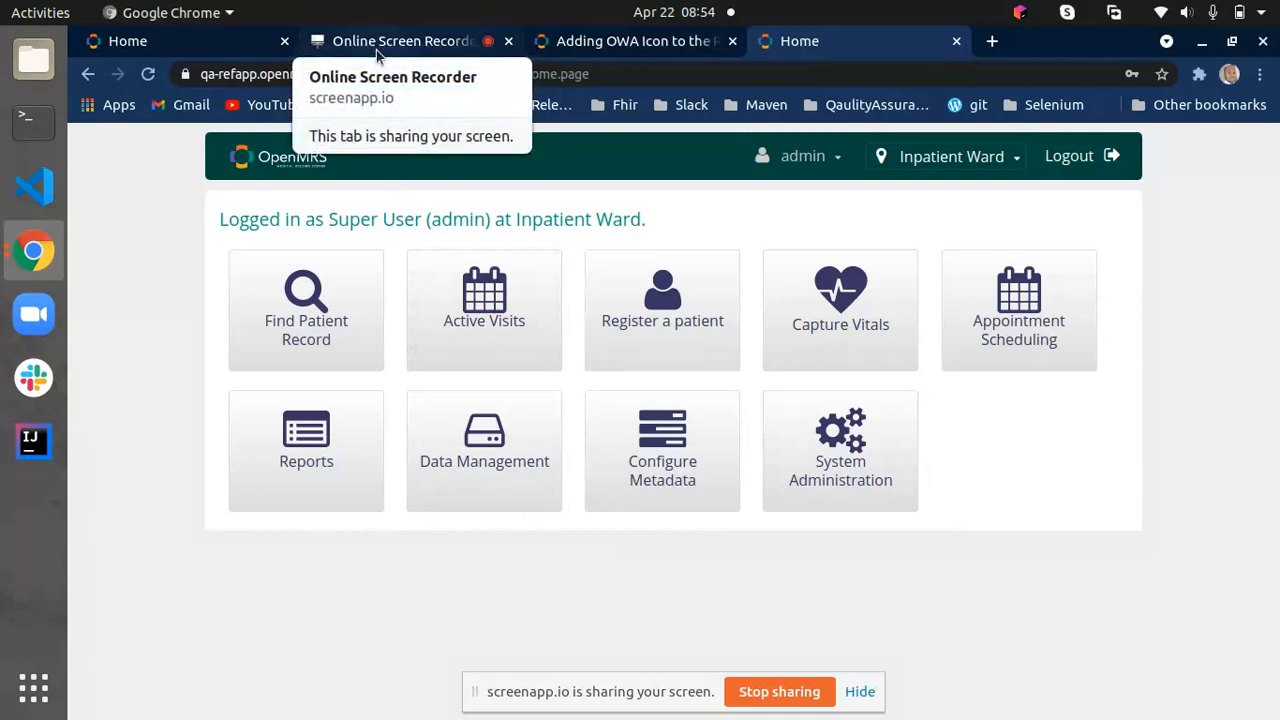
- Switch to the DHS OpenMRS site and log out of the admin session
left_click(620, 45)
left_click(190, 42)
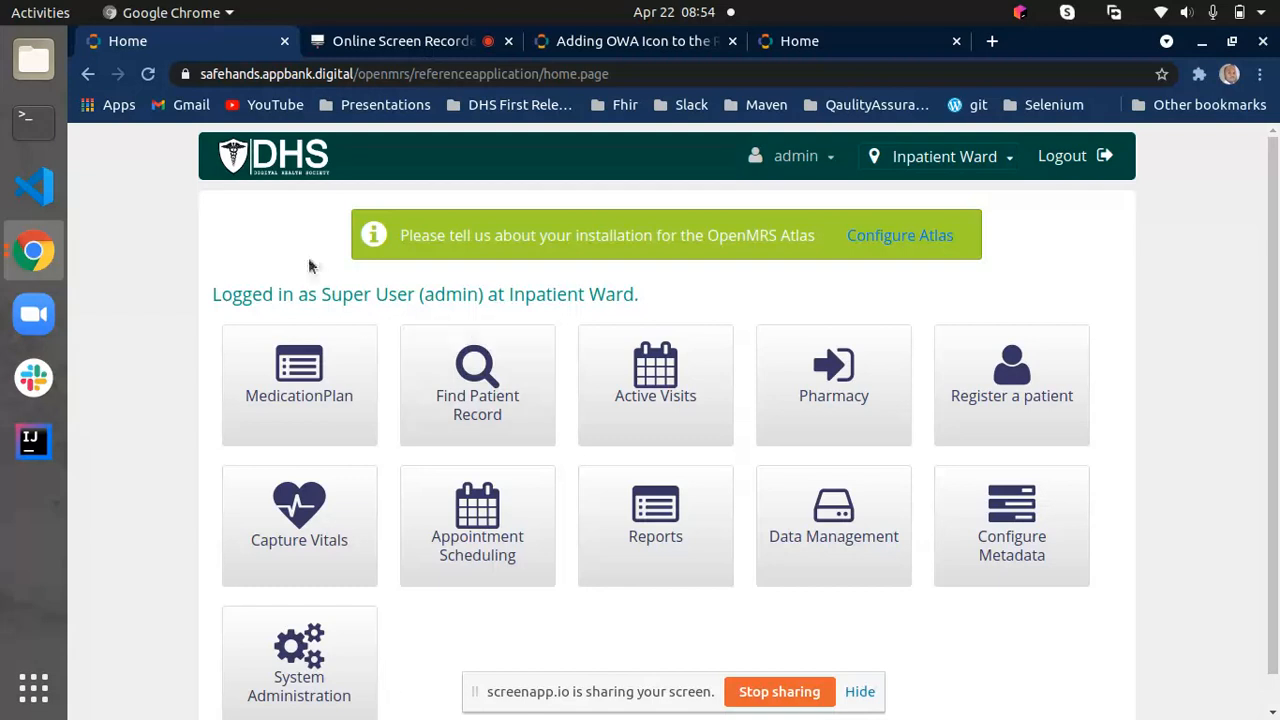
left_click(1068, 160)
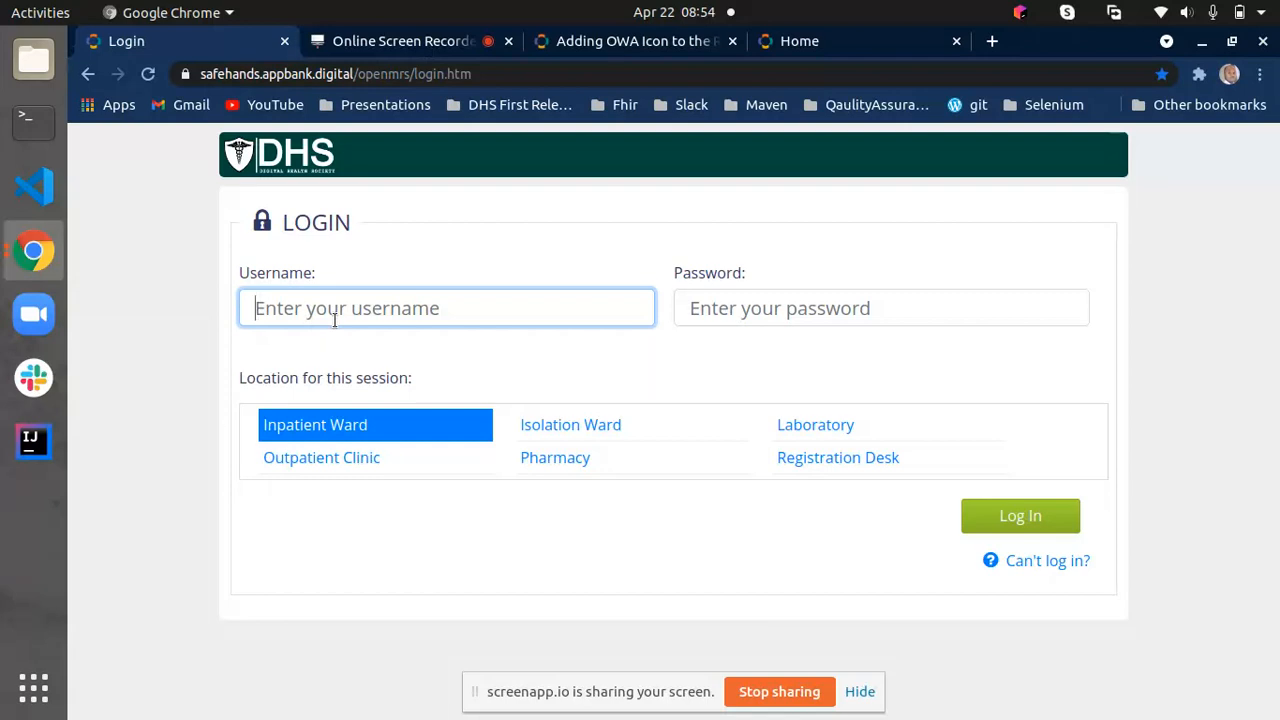
- Log back in to the DHS site as admin with the account password and save the login in the browser
type("admin")
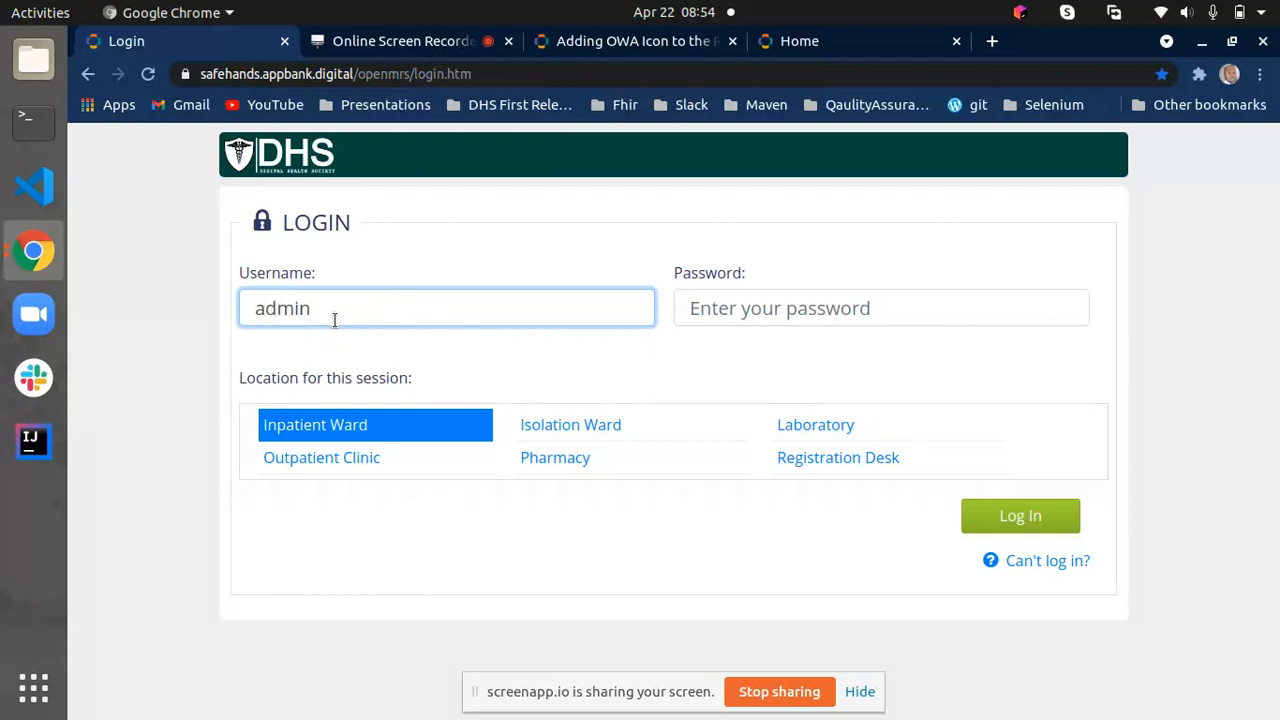
left_click(697, 308)
type("A")
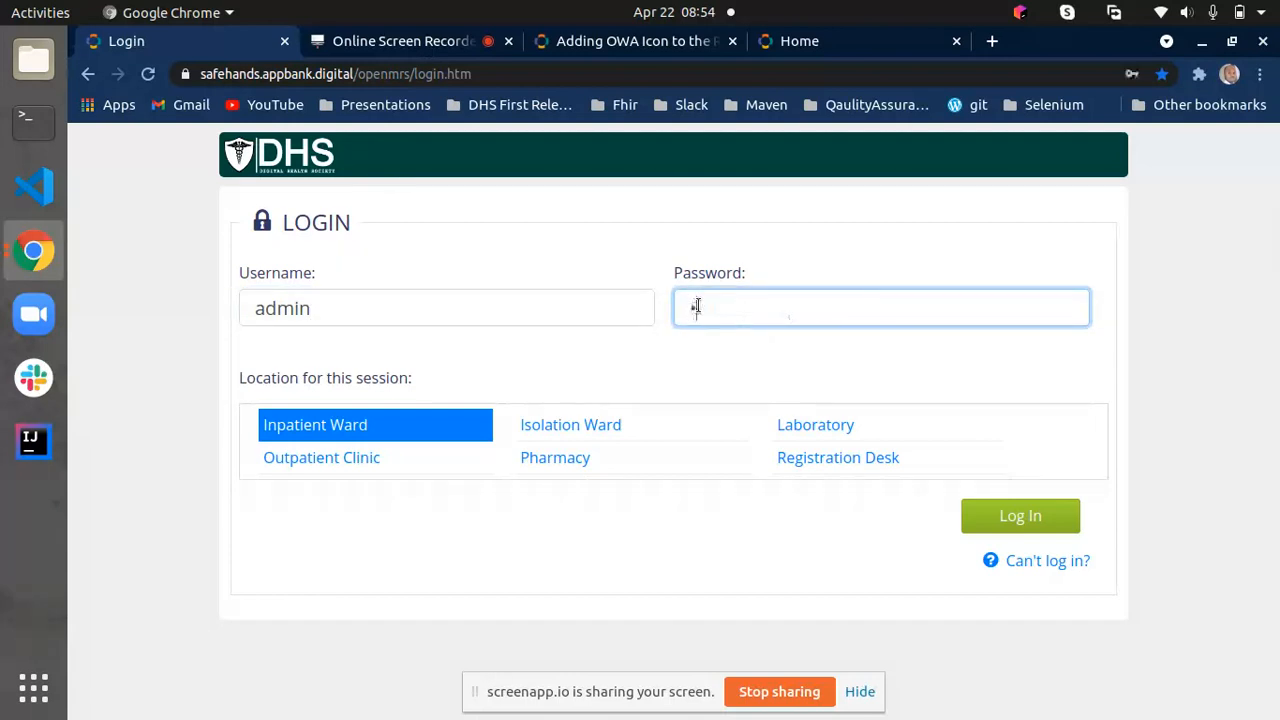
type("•••••••")
key("BackSpace")
key("BackSpace")
key("BackSpace")
key("BackSpace")
key("BackSpace")
key("BackSpace")
key("BackSpace")
type("A••••••••")
left_click(969, 510)
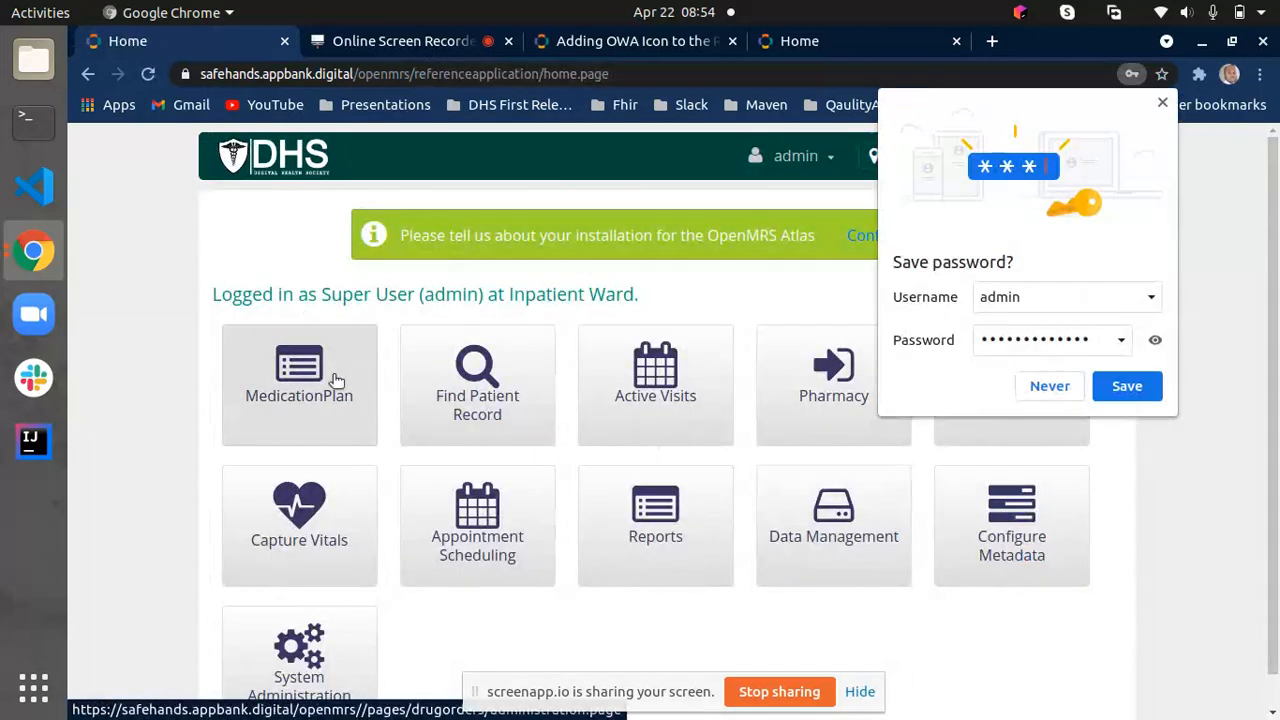
left_click(1130, 387)
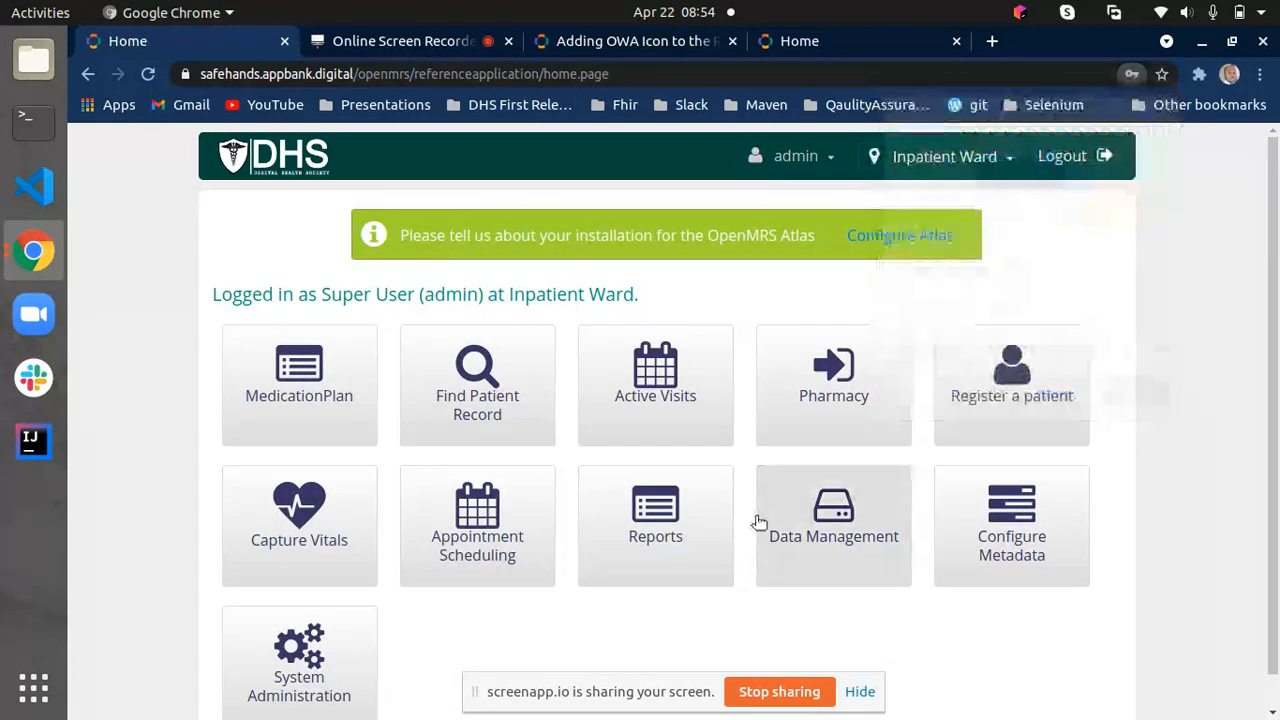
- Open the Manage Apps page in System Administration on the DHS site
scroll(480, 555, "down", 1)
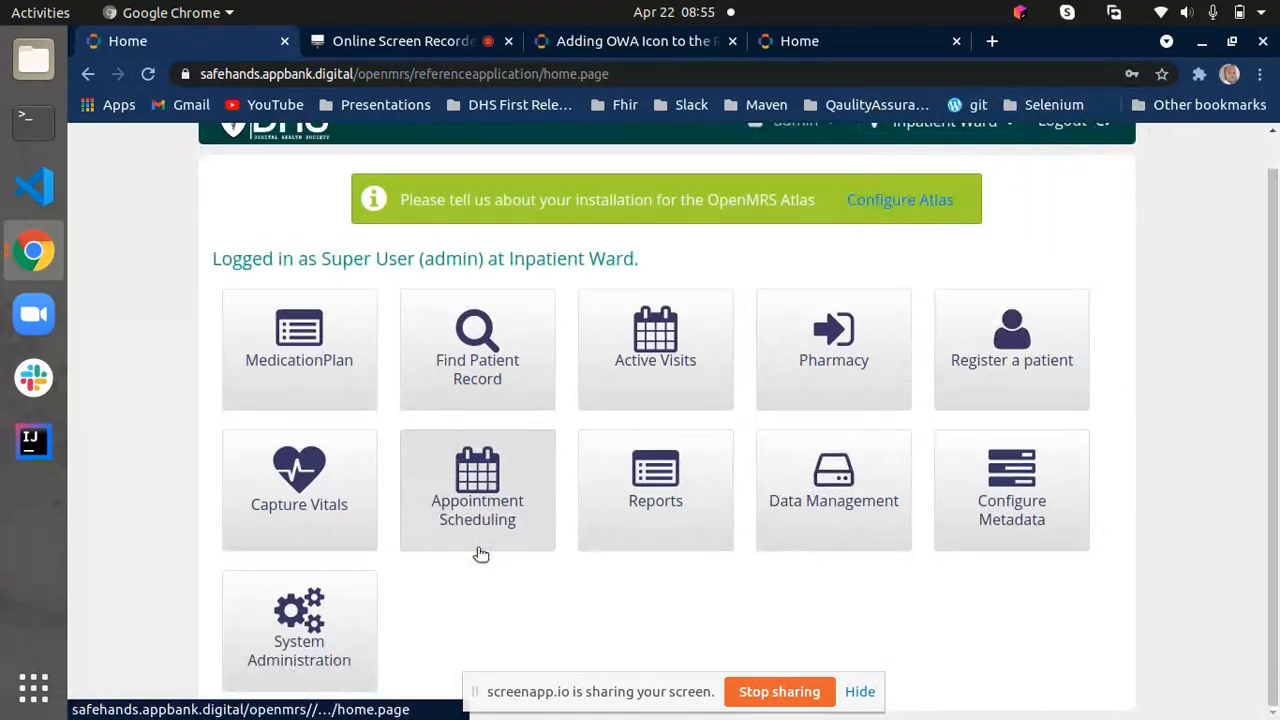
left_click(281, 636)
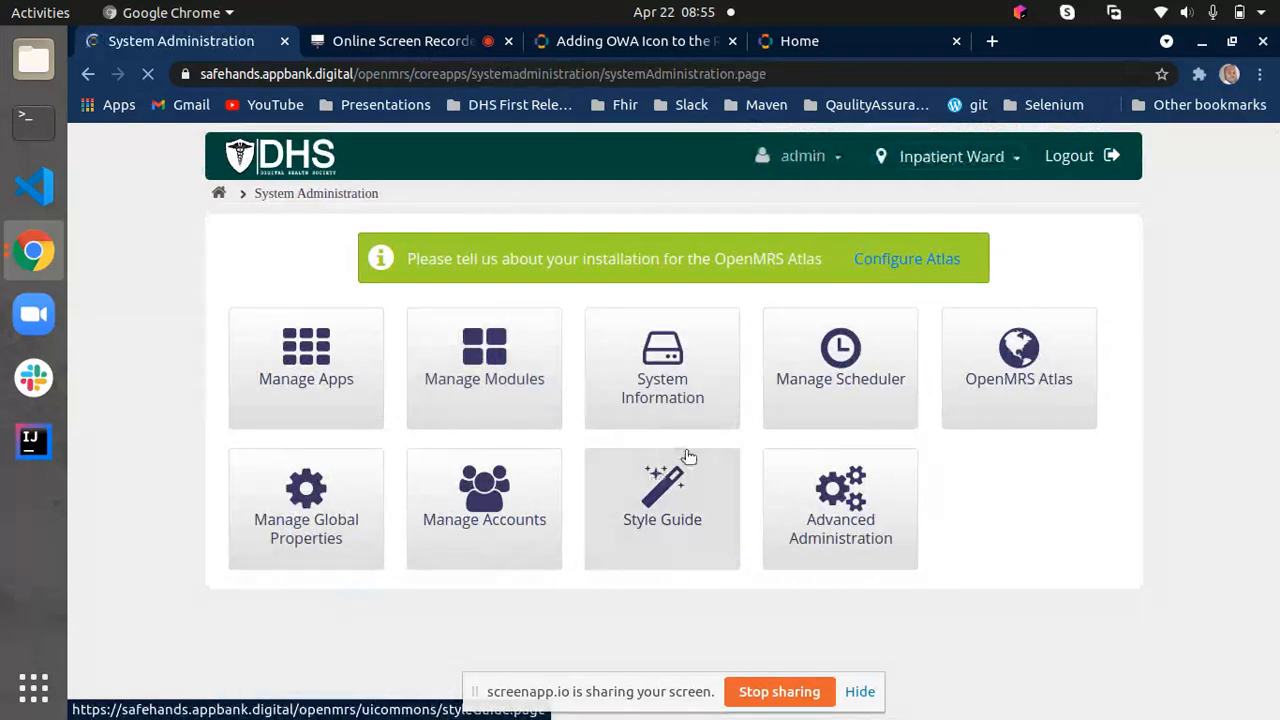
left_click(342, 340)
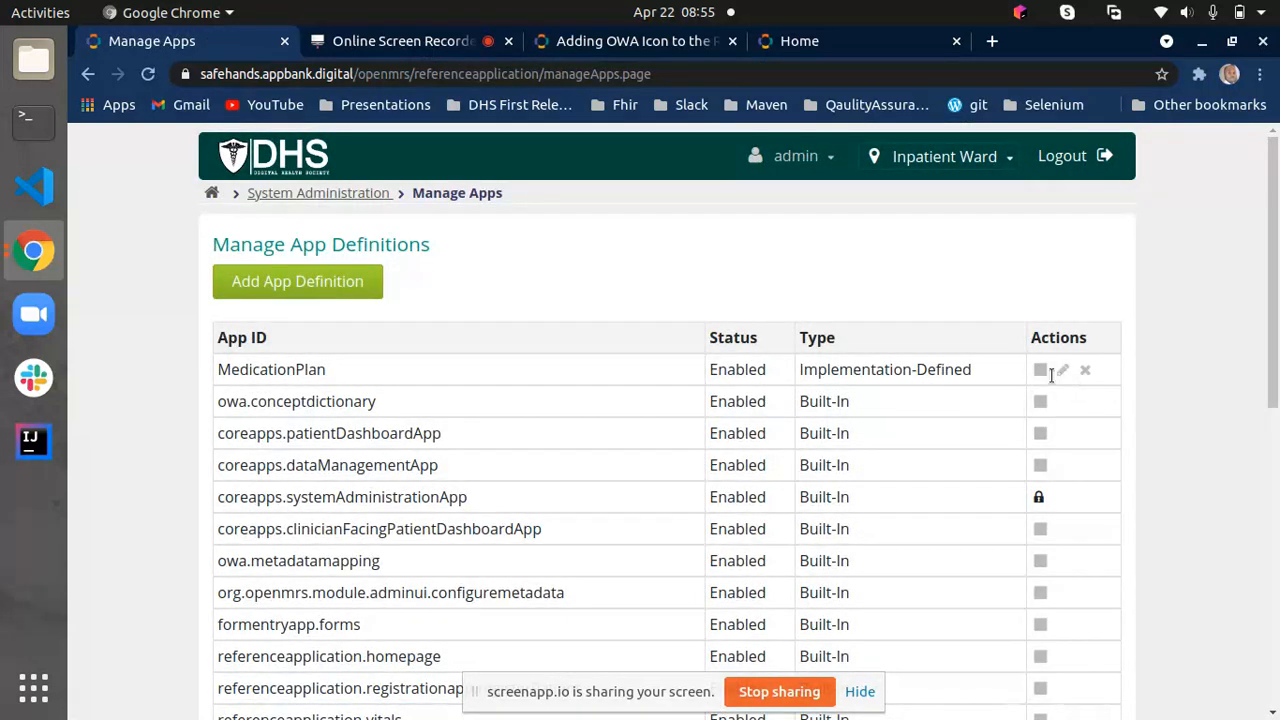
- Request deletion of the MedicationPlan app definition but decline it, and disable the app instead
left_click(1086, 371)
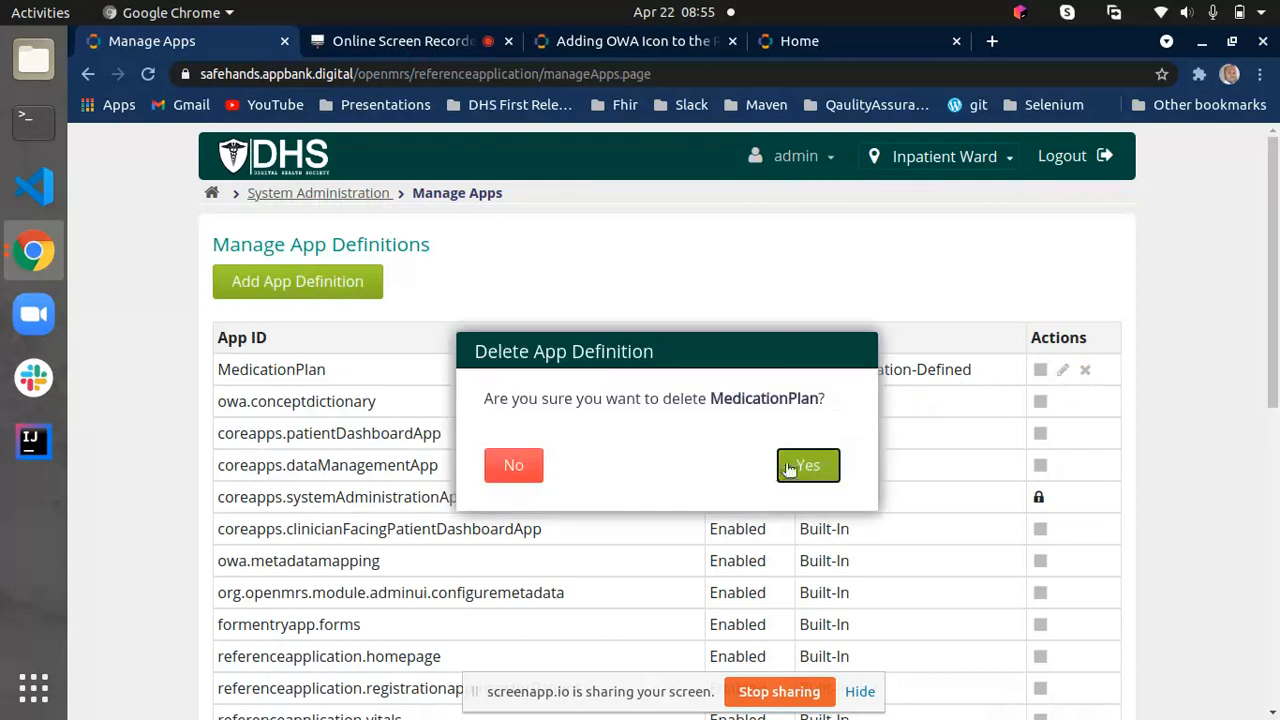
left_click(510, 466)
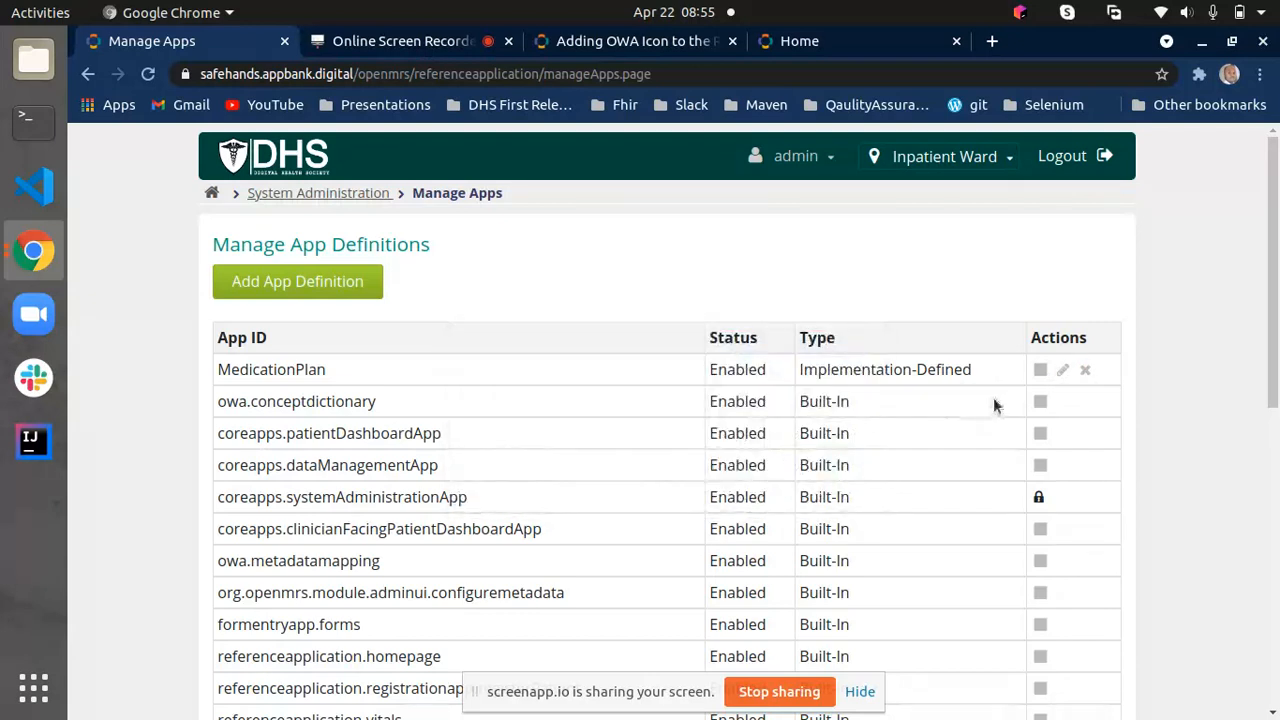
left_click(1040, 370)
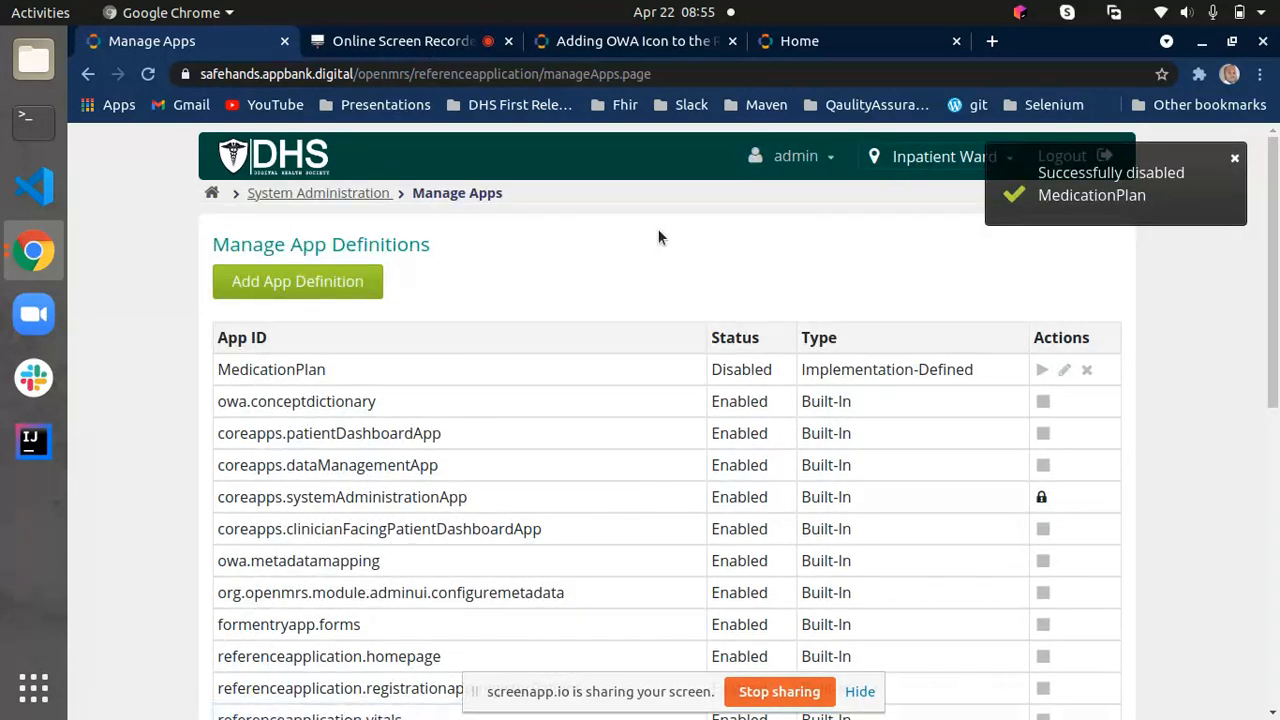
left_click(1235, 160)
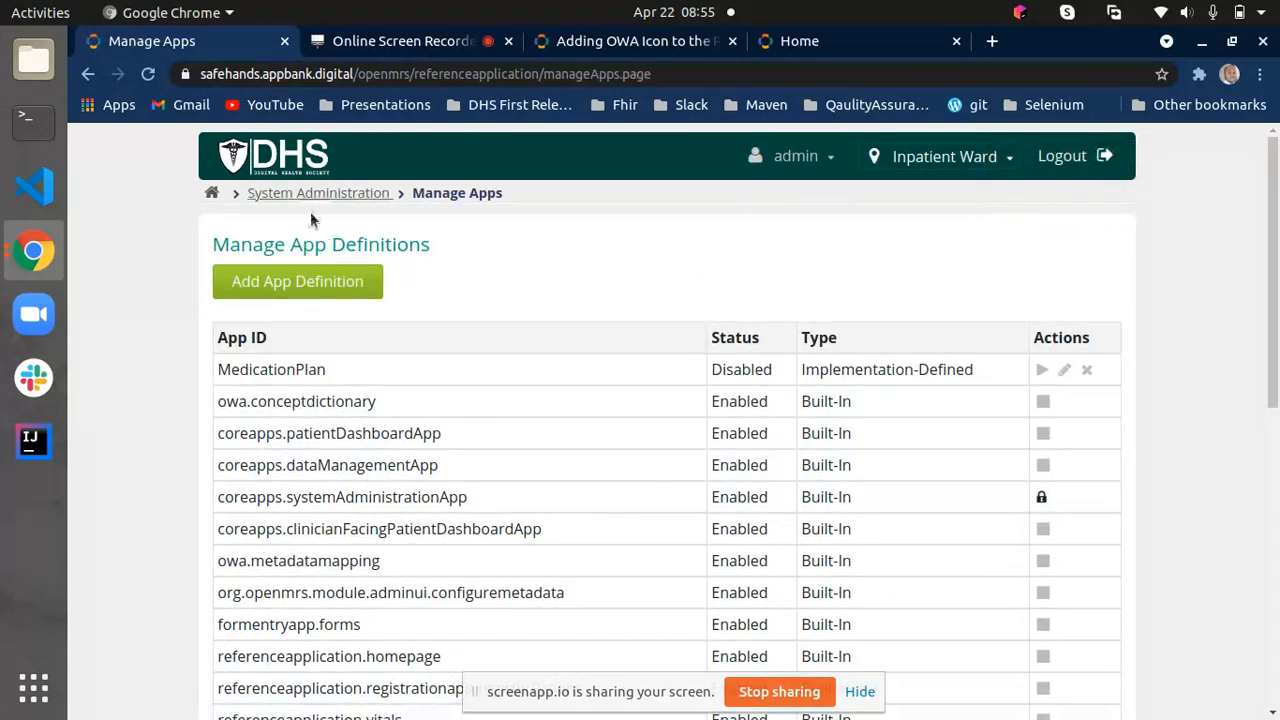
- Check the app tiles on the DHS home page and open a blank Add App Definition form from Manage Apps
left_click(275, 156)
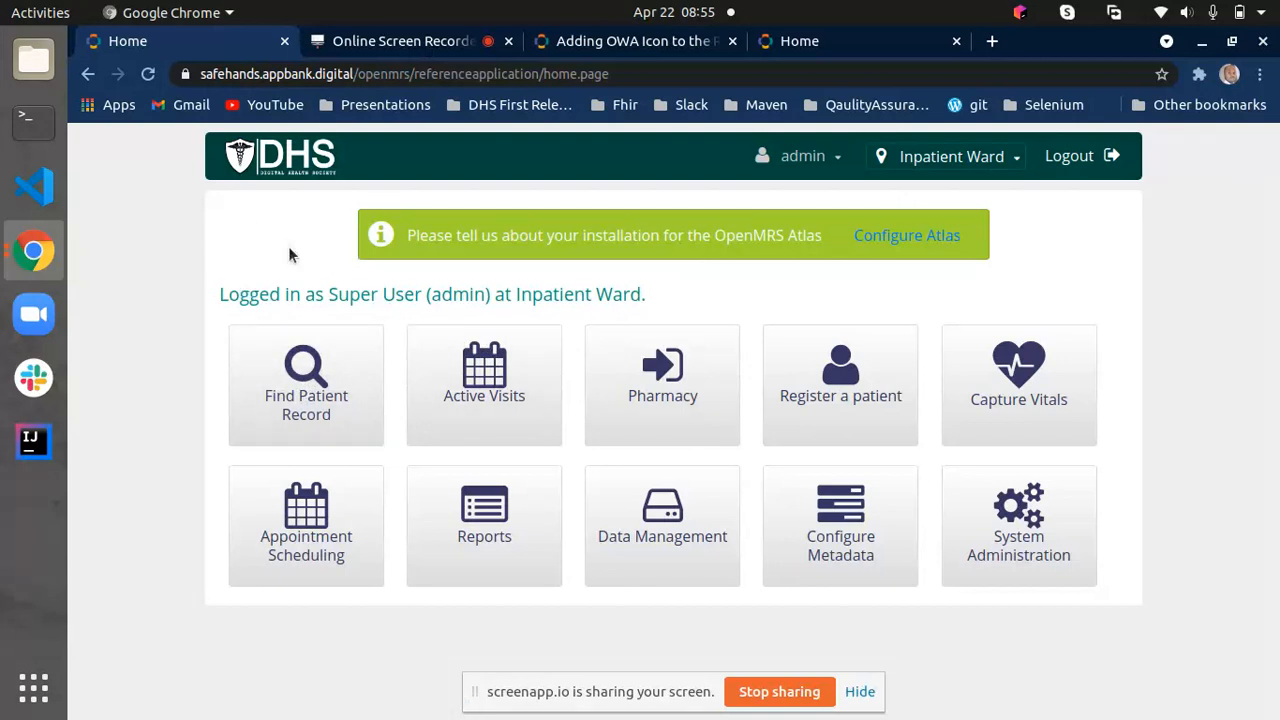
left_click(1021, 531)
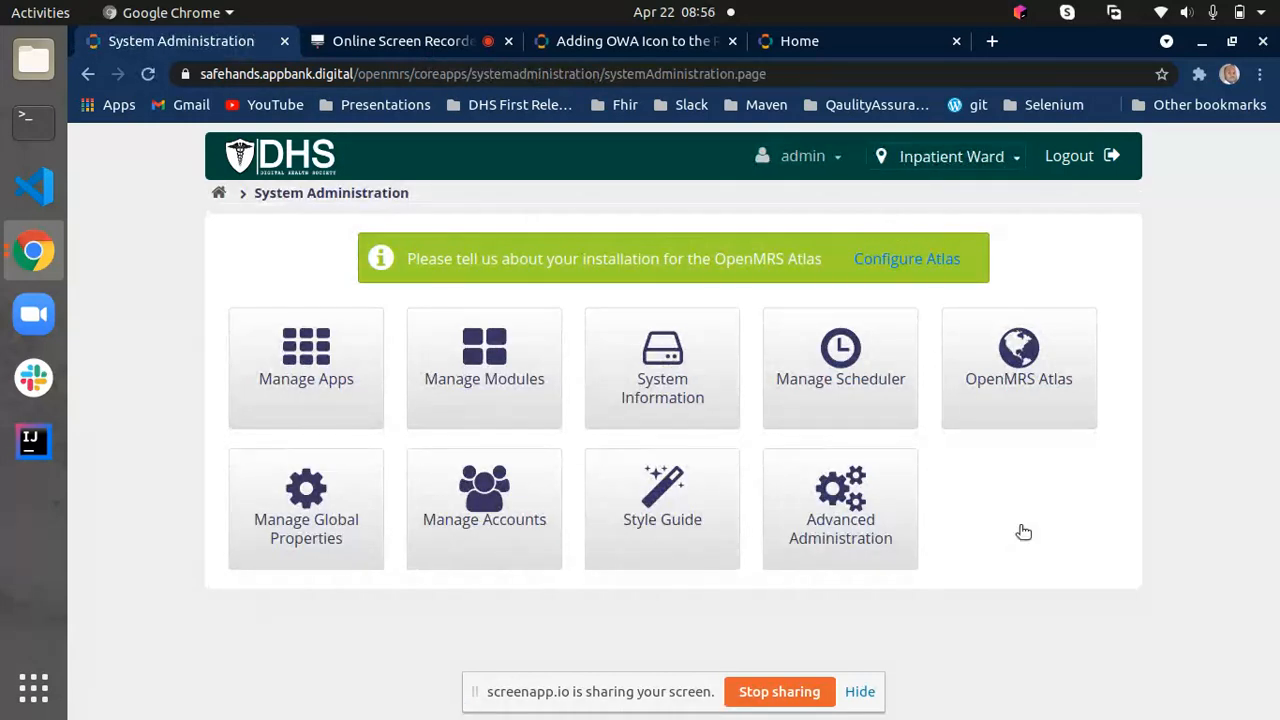
left_click(285, 383)
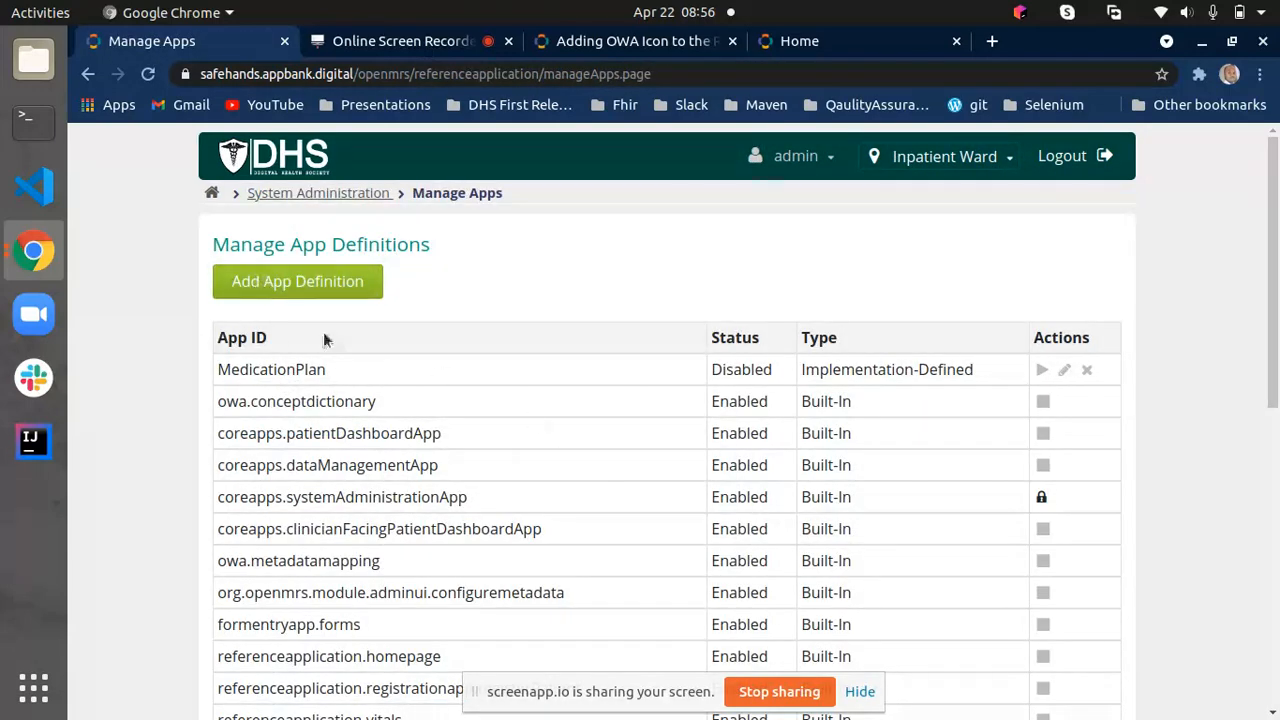
left_click(253, 283)
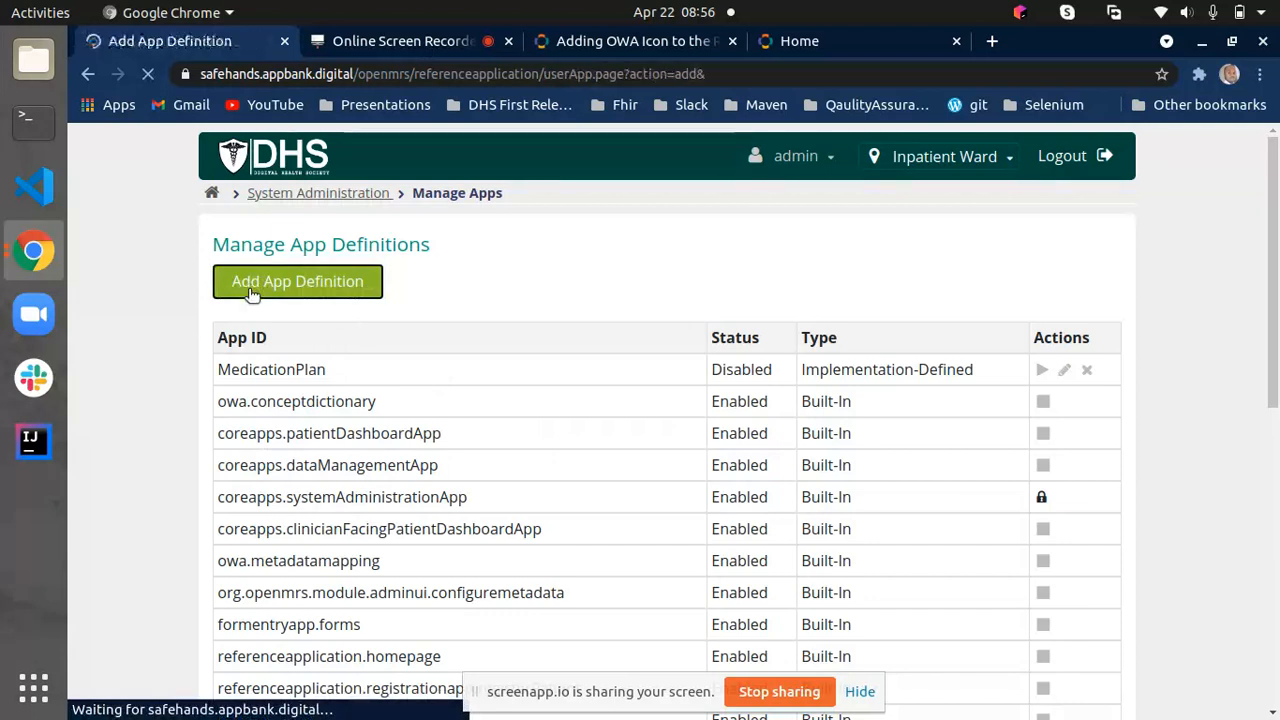
left_click(296, 323)
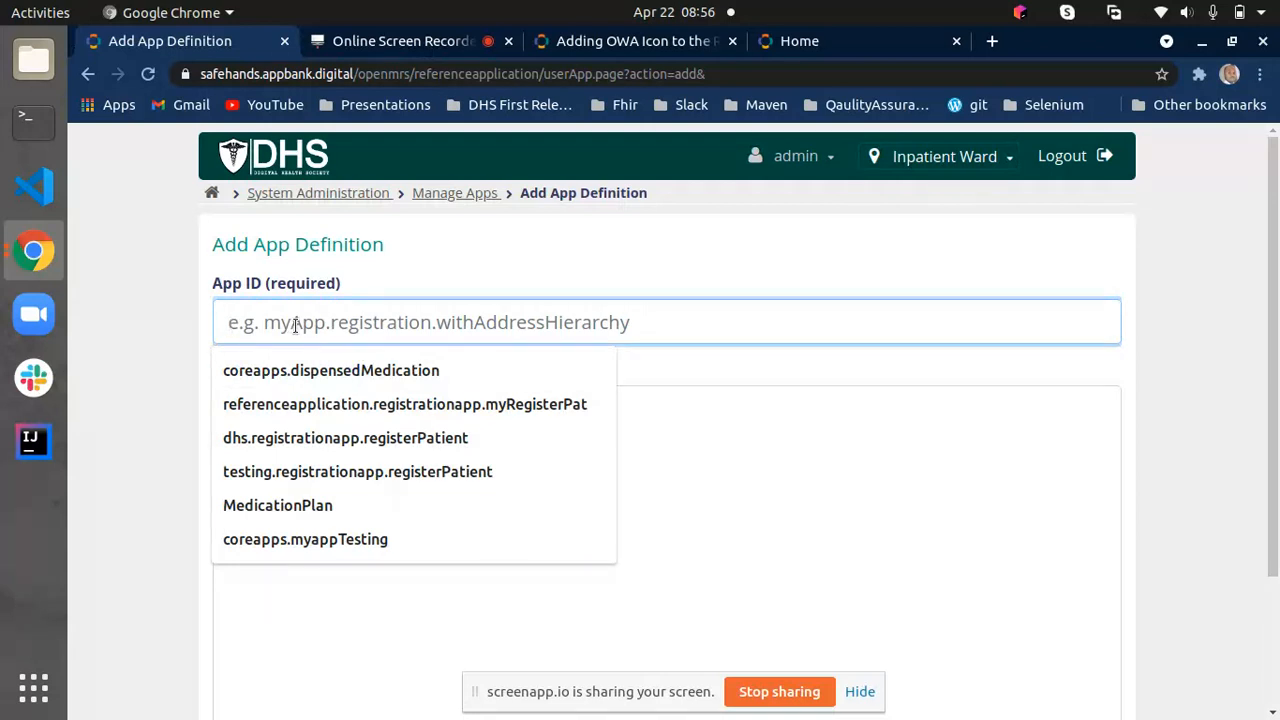
left_click(720, 437)
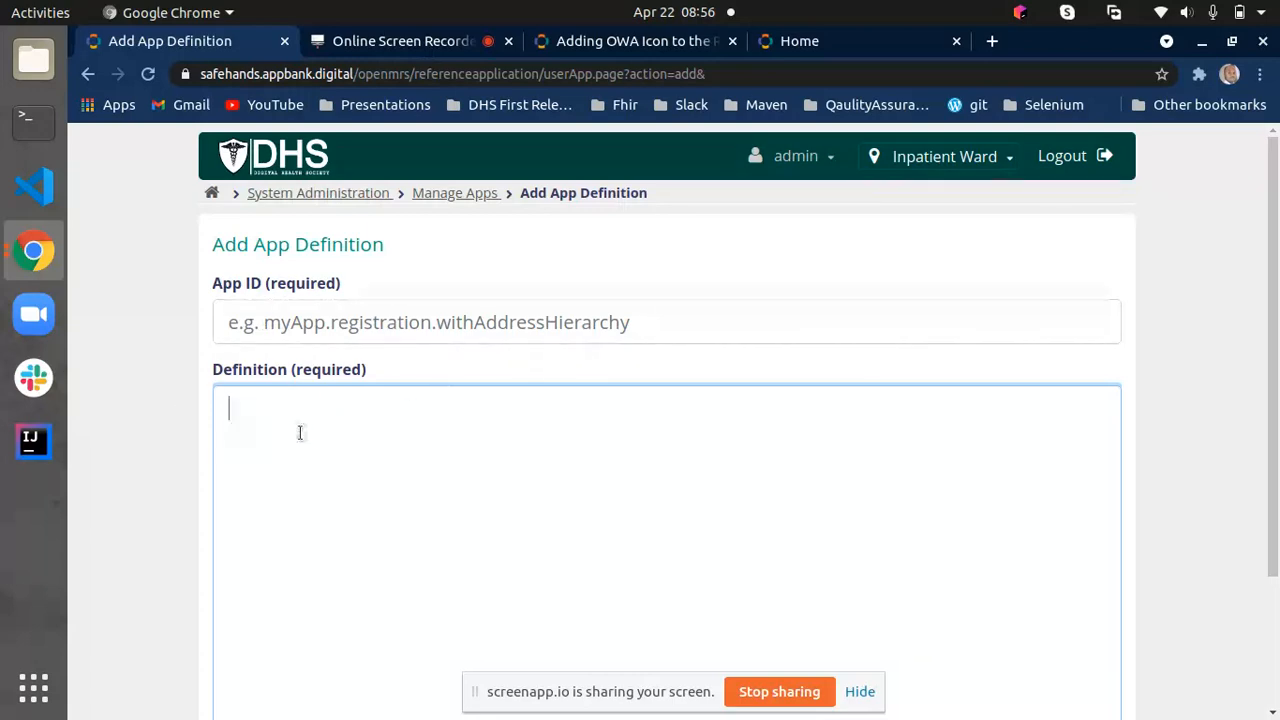
- Read the OpenMRS wiki instructions for adding an OWA icon, down to the Home Page Link Config sample code
left_click(602, 45)
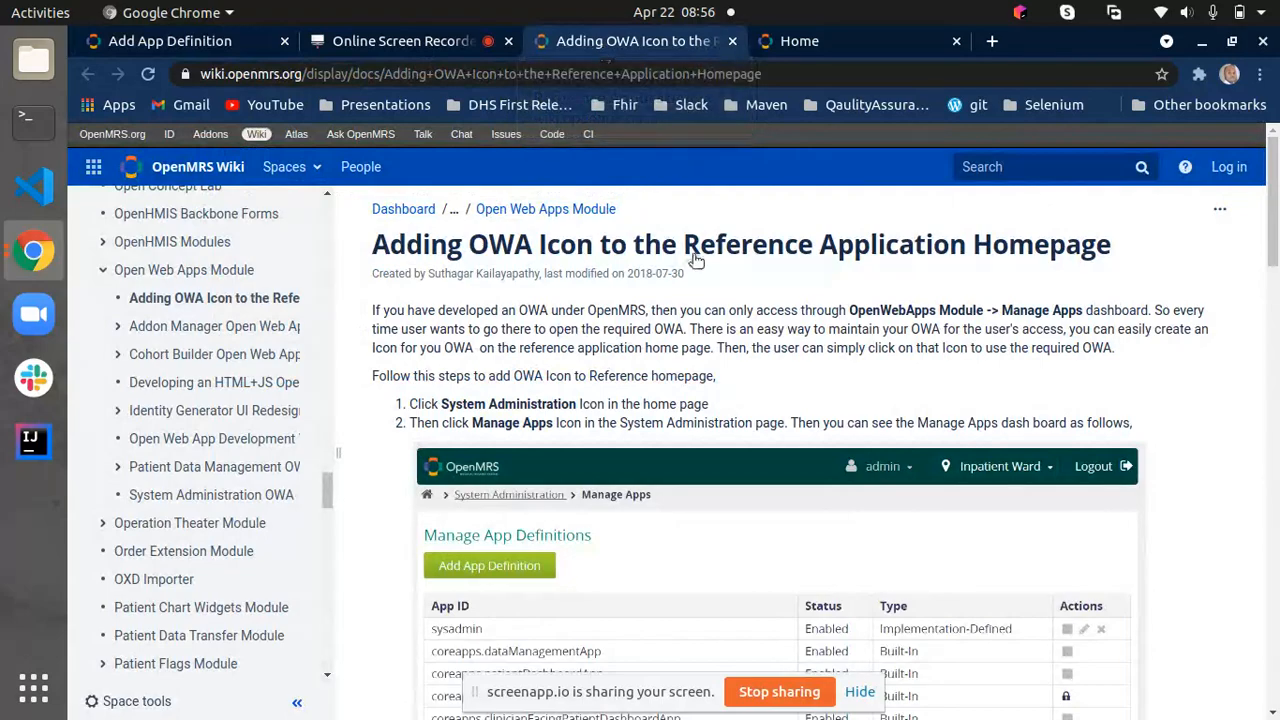
scroll(641, 344, "down", 4)
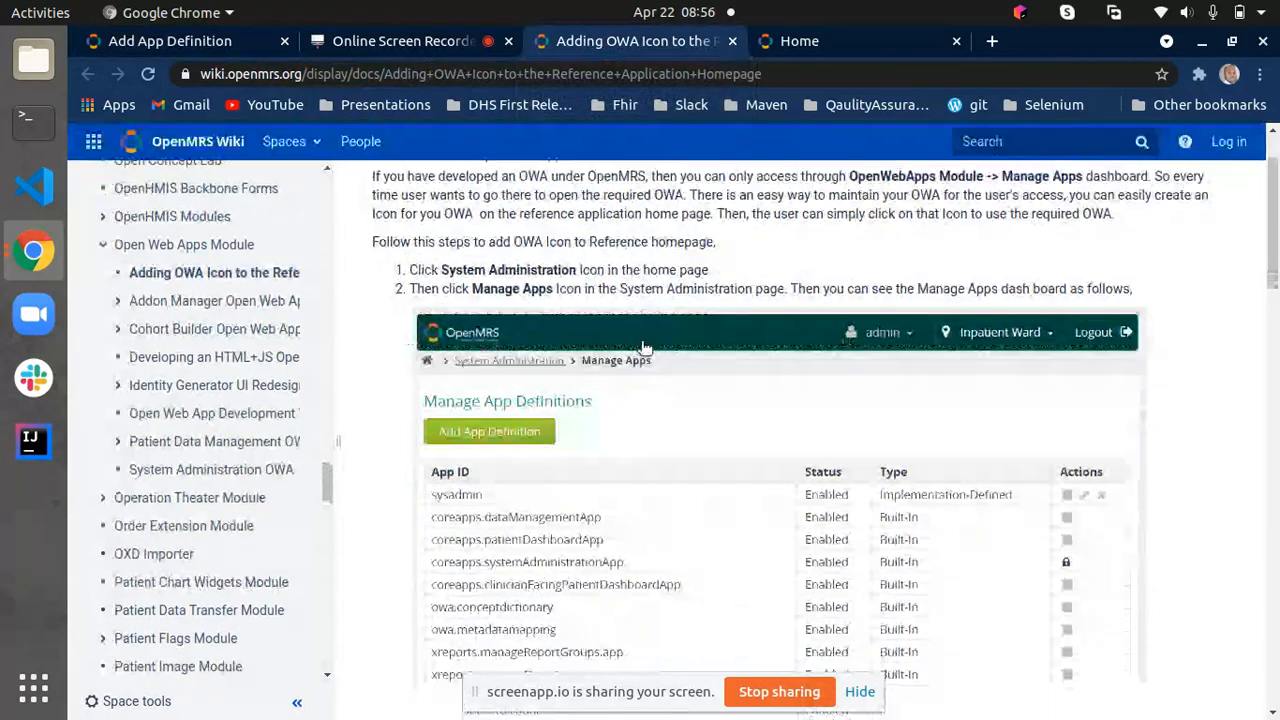
scroll(645, 347, "down", 4)
scroll(643, 345, "up", 8)
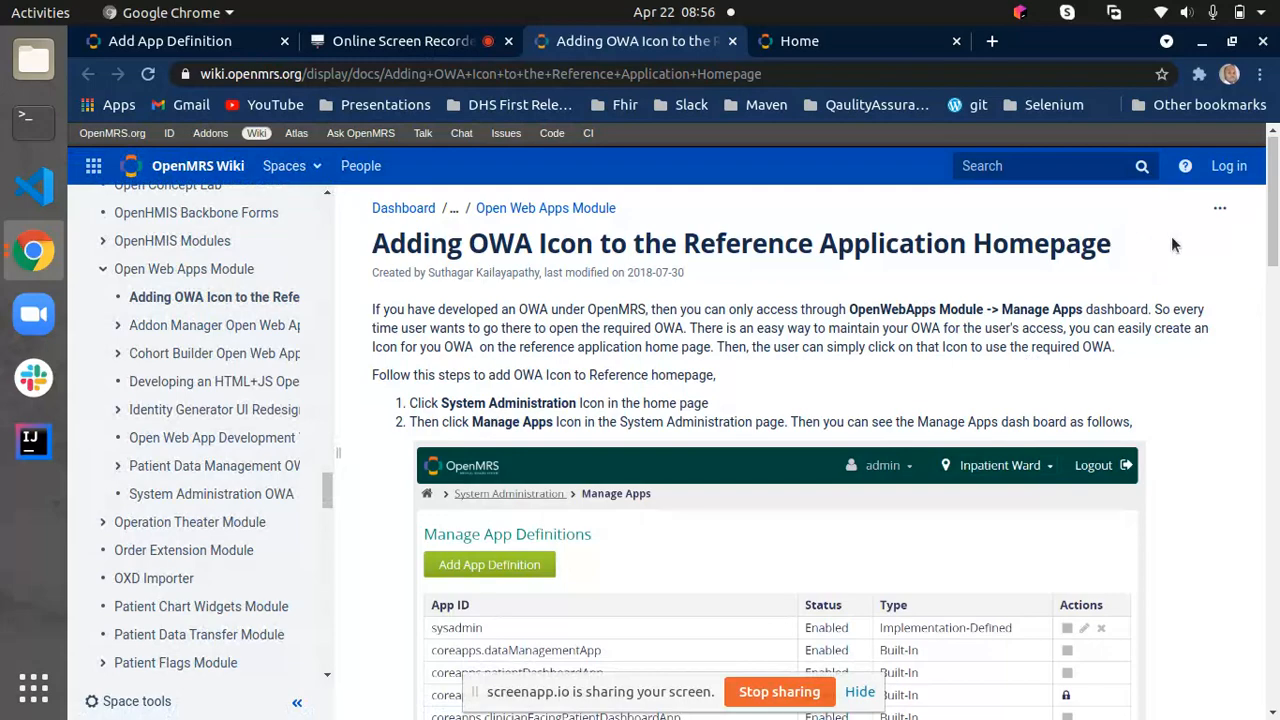
scroll(1171, 236, "down", 5)
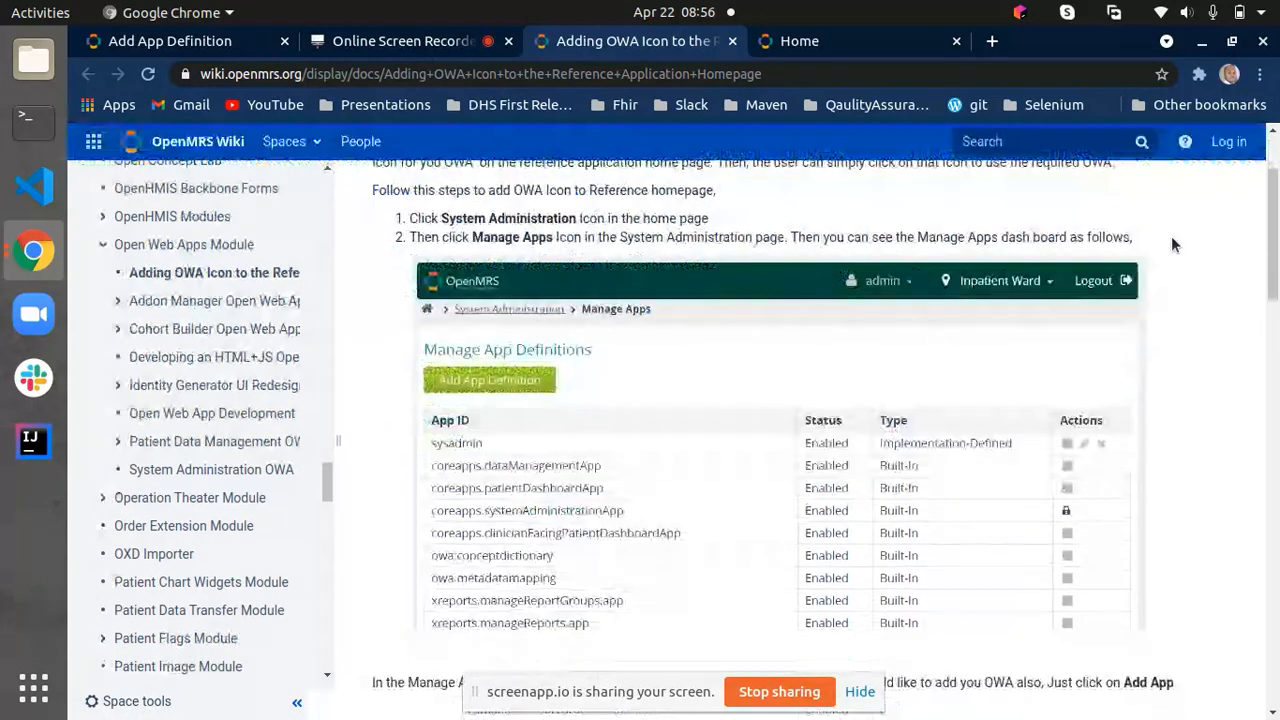
scroll(1173, 245, "down", 3)
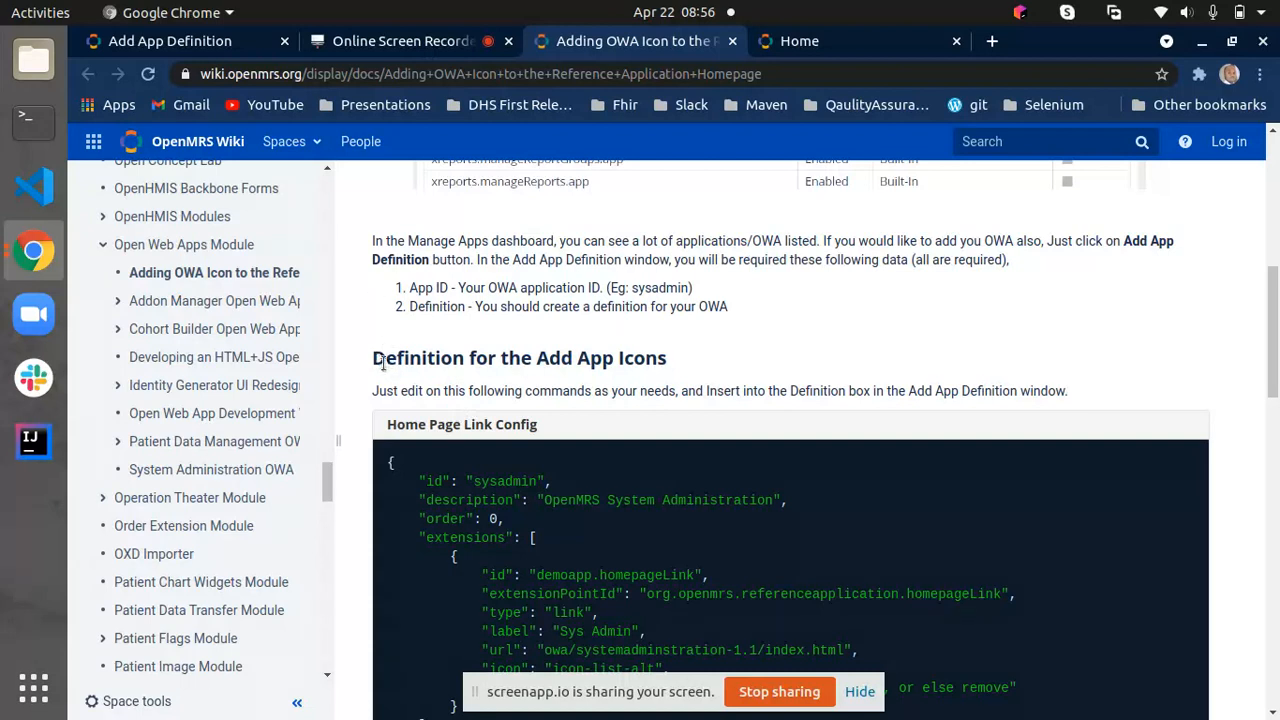
scroll(382, 303, "down", 1)
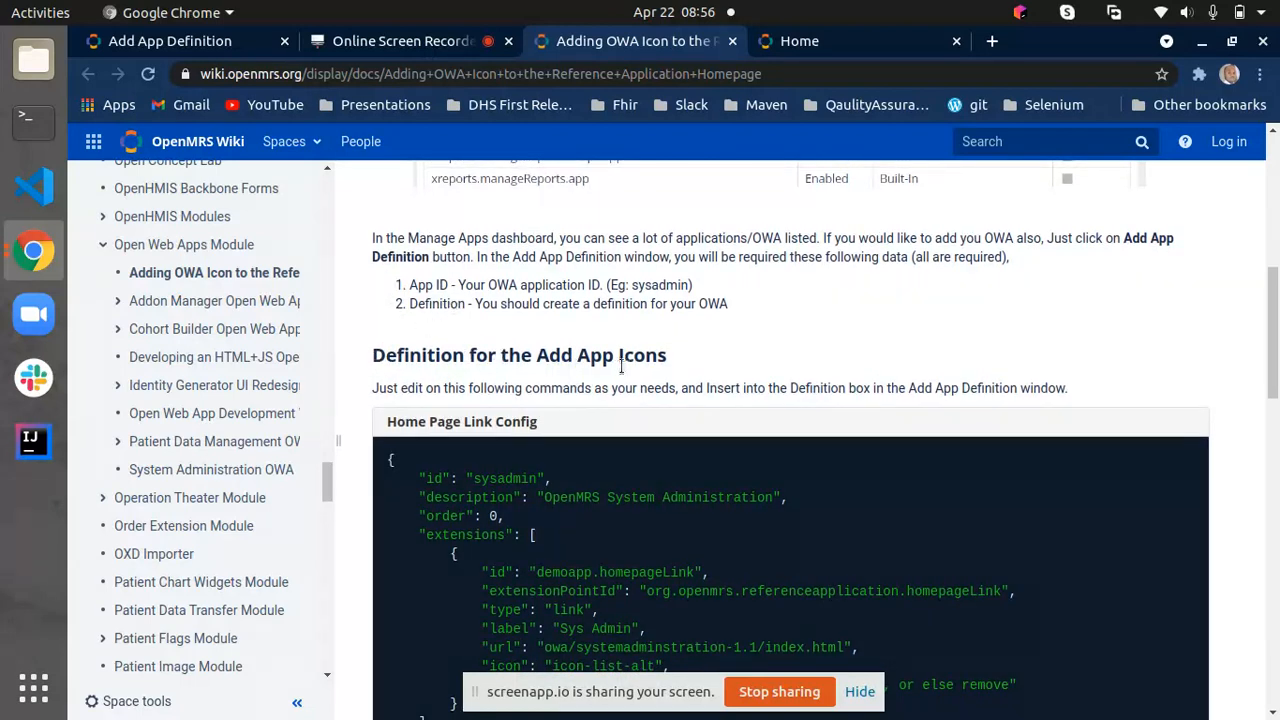
scroll(672, 362, "down", 1)
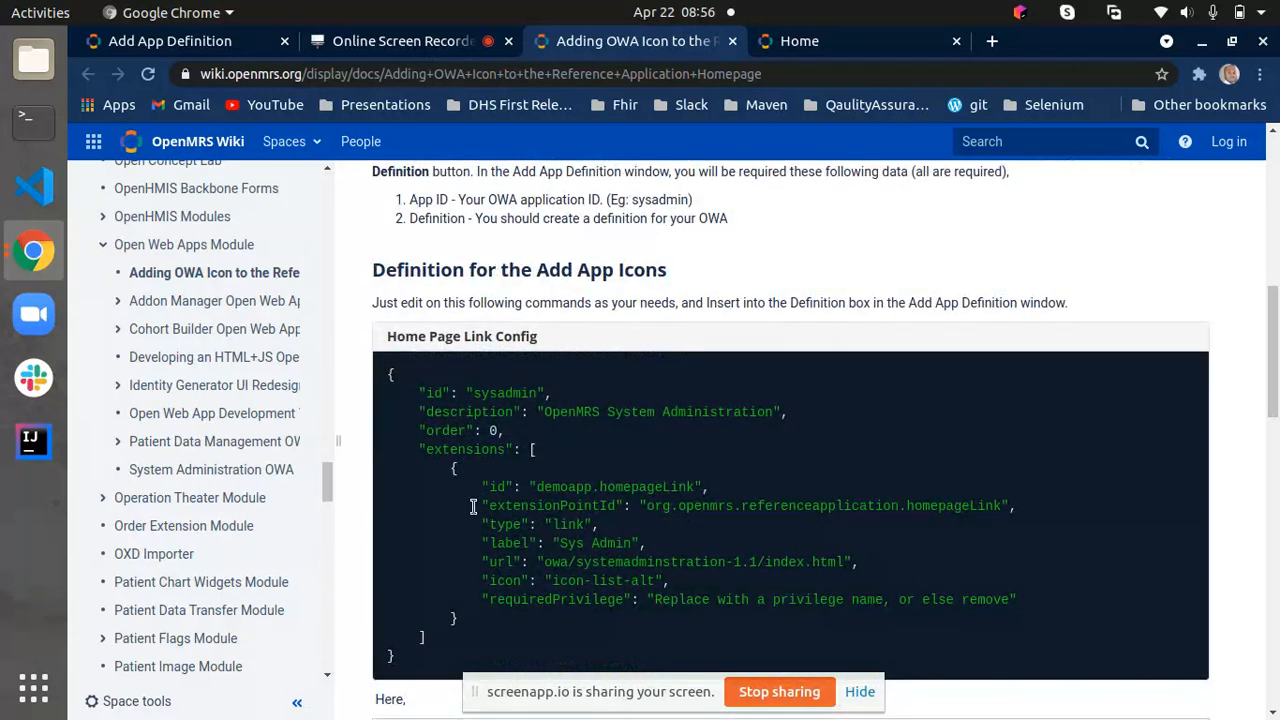
scroll(473, 507, "down", 1)
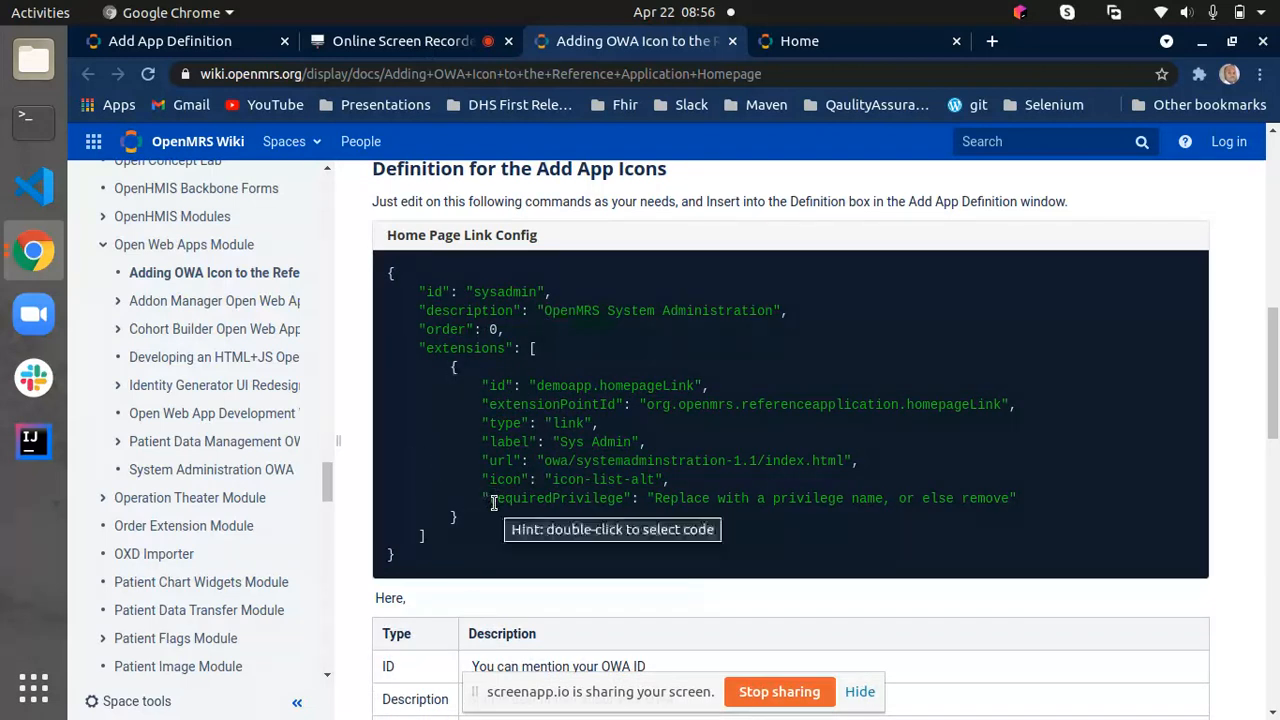
- Copy the full Home Page Link Config JSON from the wiki into the Definition of the new app definition
left_click_drag(384, 530, 389, 266)
right_click(443, 352)
left_click(471, 361)
left_click(160, 41)
right_click(360, 431)
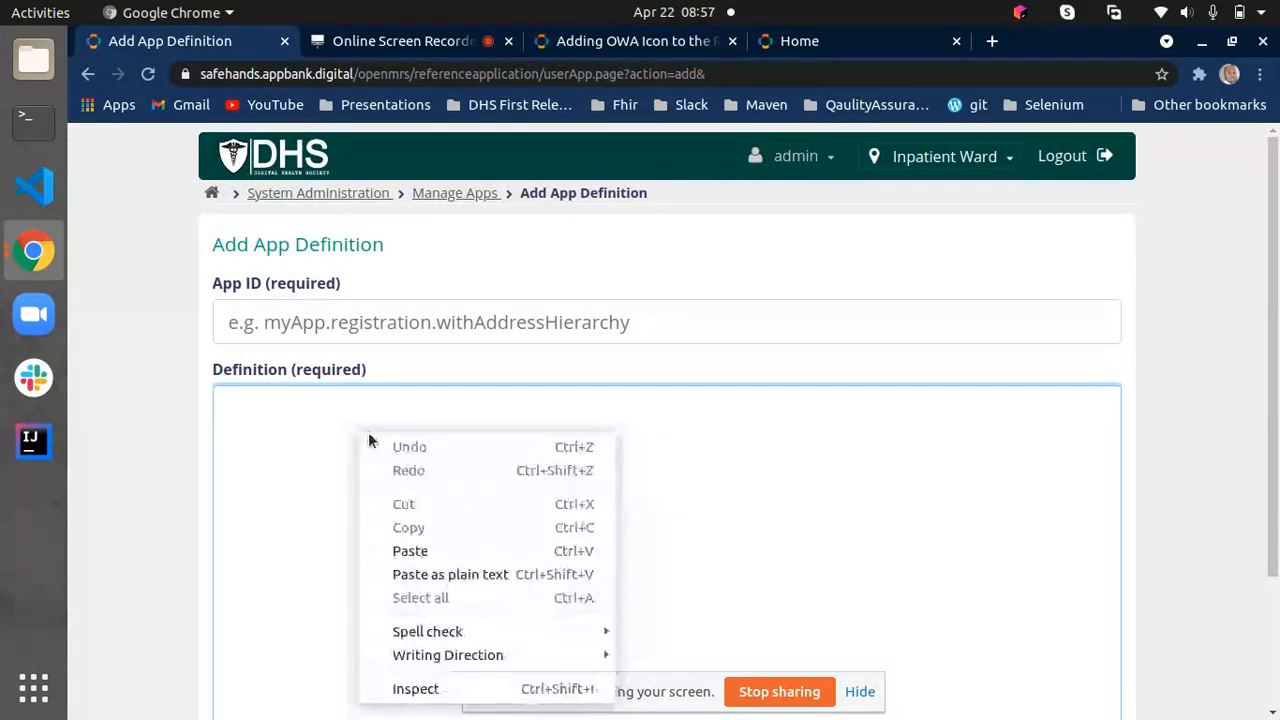
left_click(390, 551)
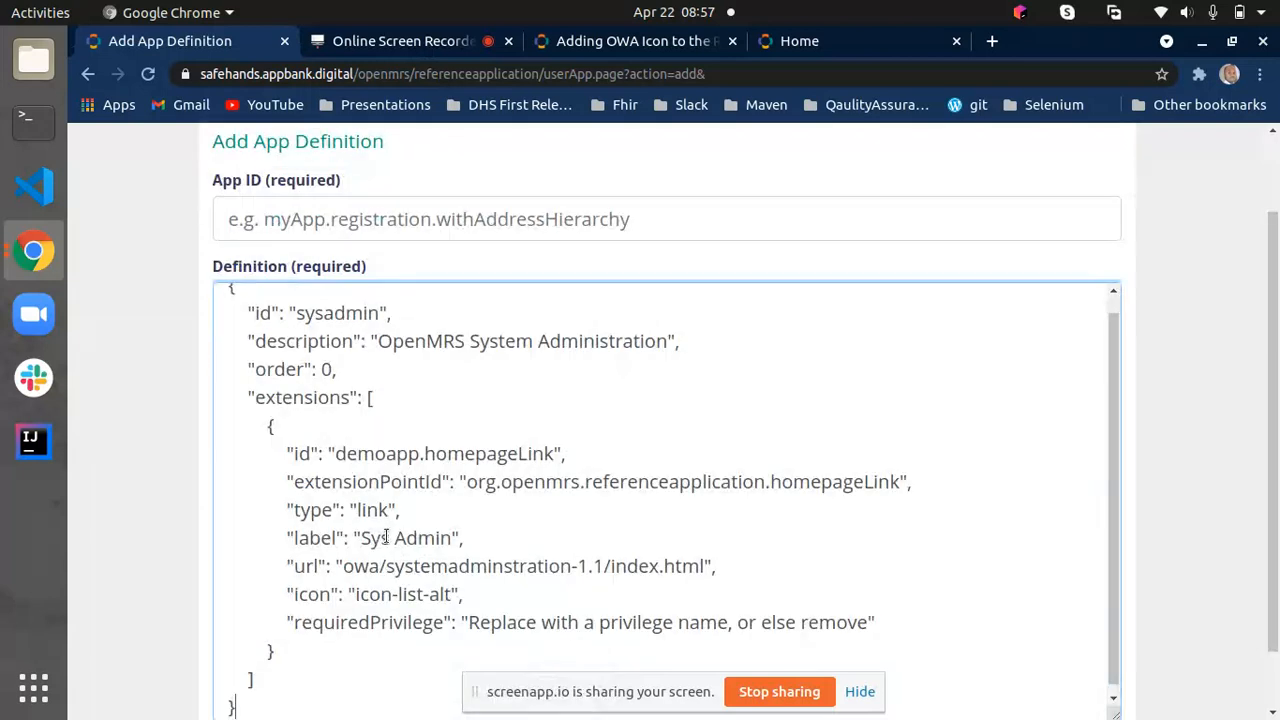
- Copy the id value from the pasted JSON into the App ID and strip the leading quote so it reads sysadmin
left_click(373, 308)
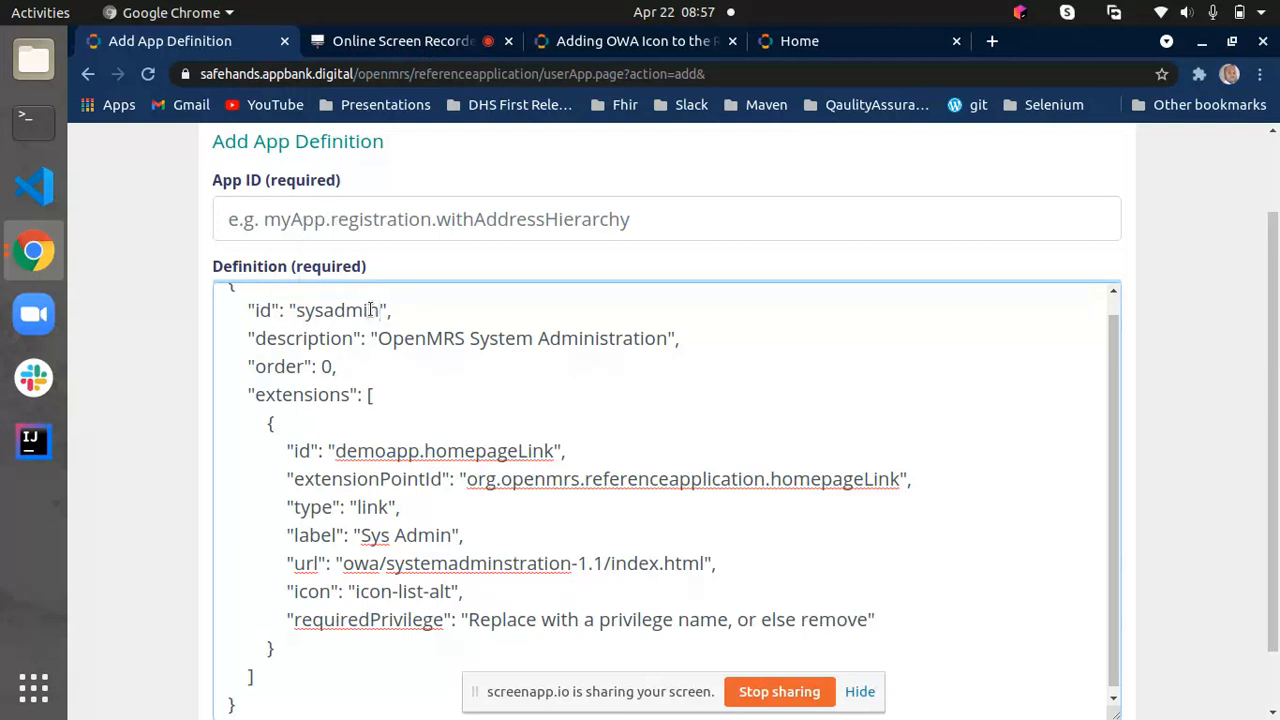
left_click_drag(380, 307, 289, 307)
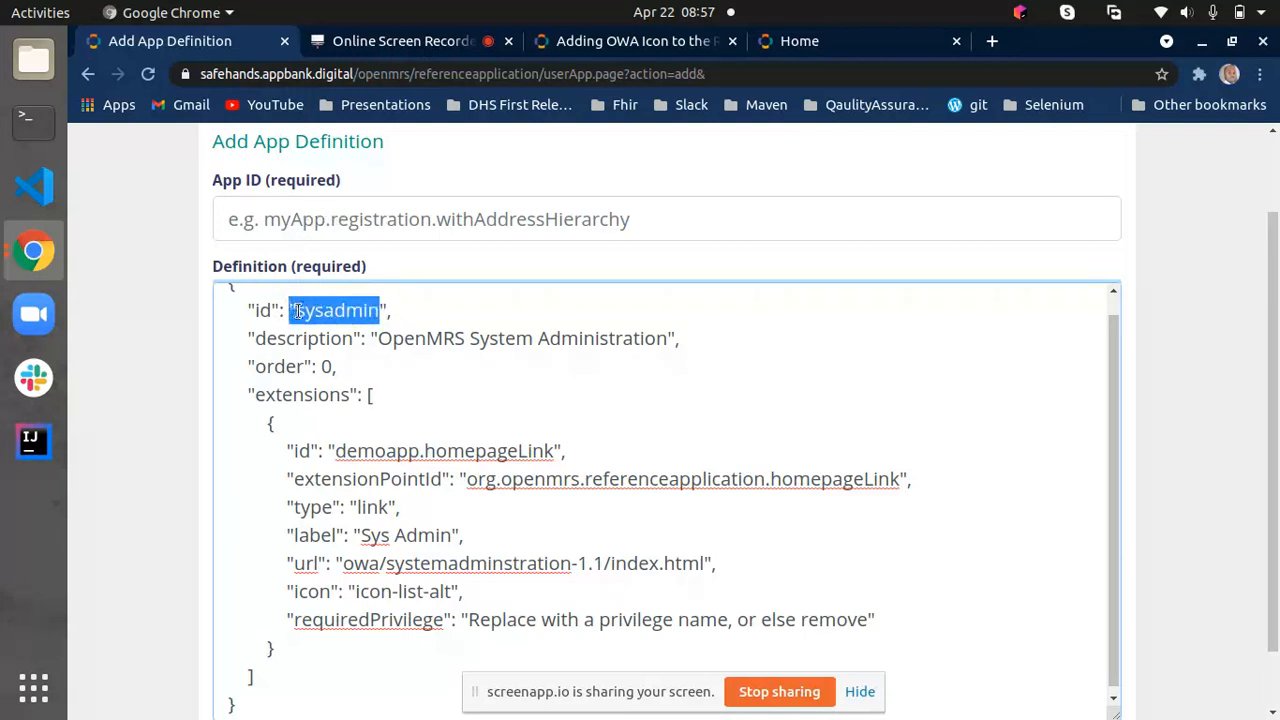
right_click(298, 311)
left_click(340, 342)
left_click(298, 228)
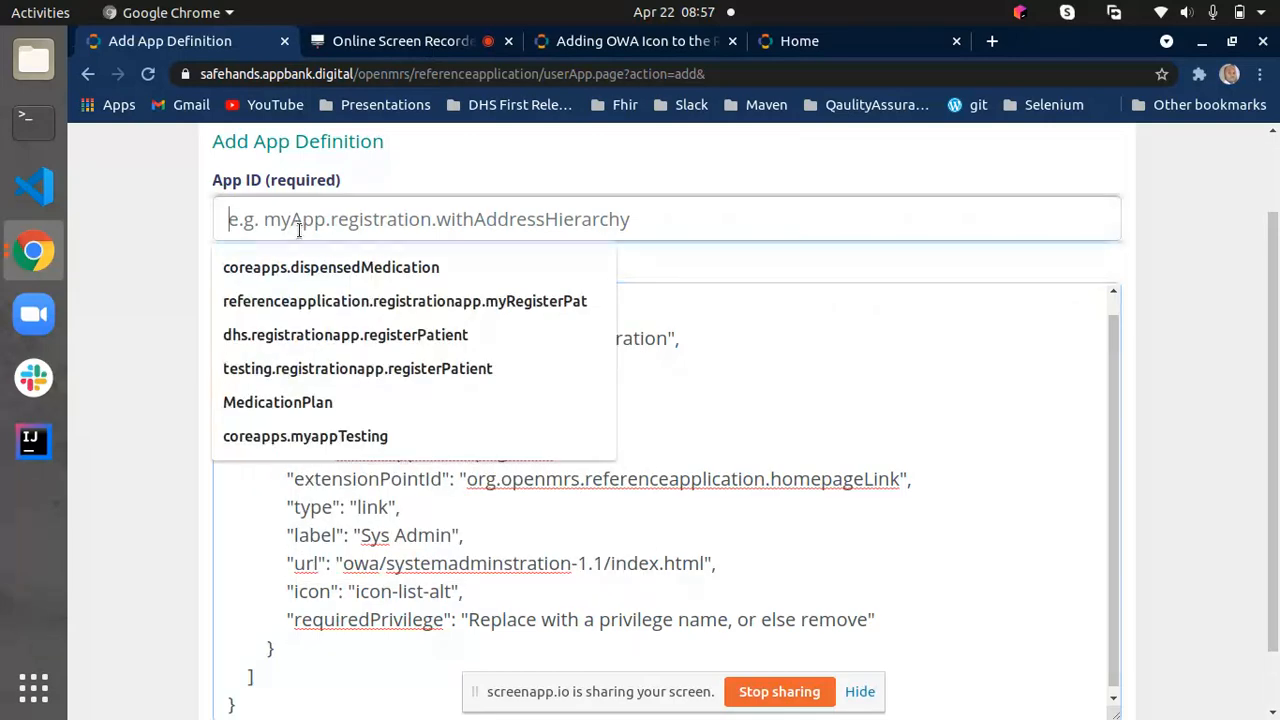
right_click(298, 228)
left_click(355, 350)
left_click(233, 218)
key("BackSpace")
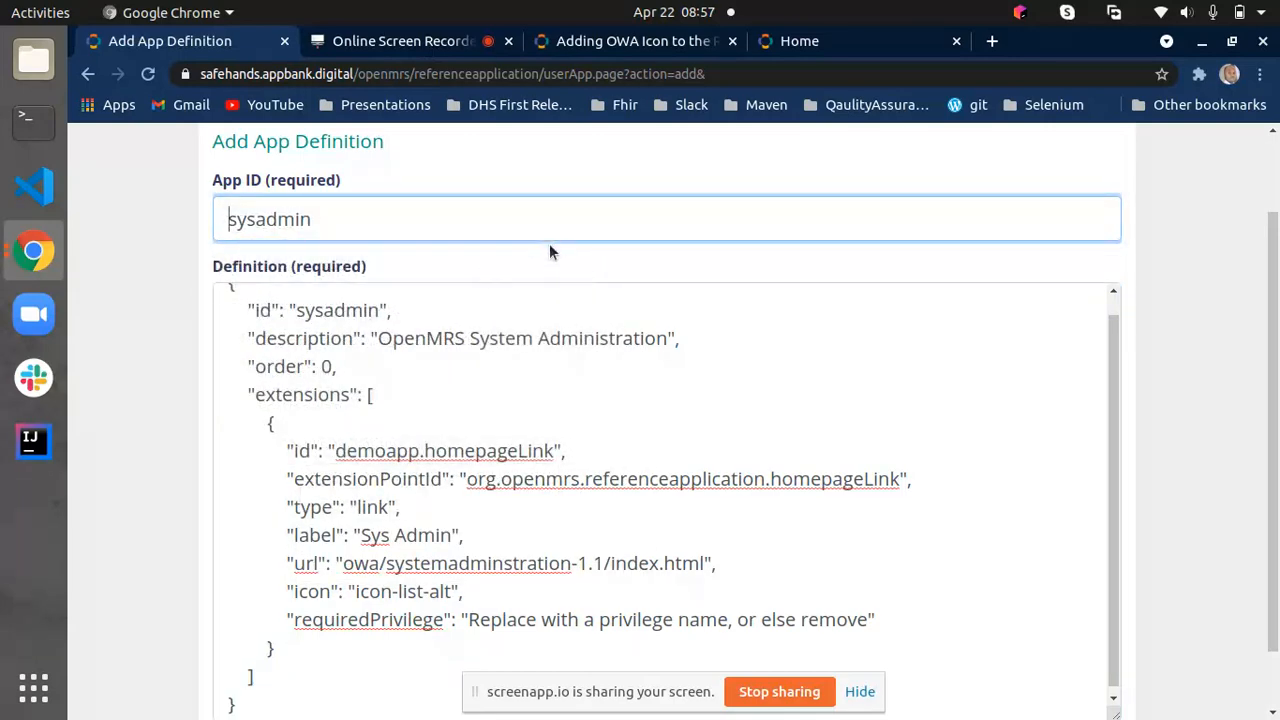
- Close the old Home tab and open the DHS home page in a new tab to check its current app tiles
scroll(444, 452, "up", 1)
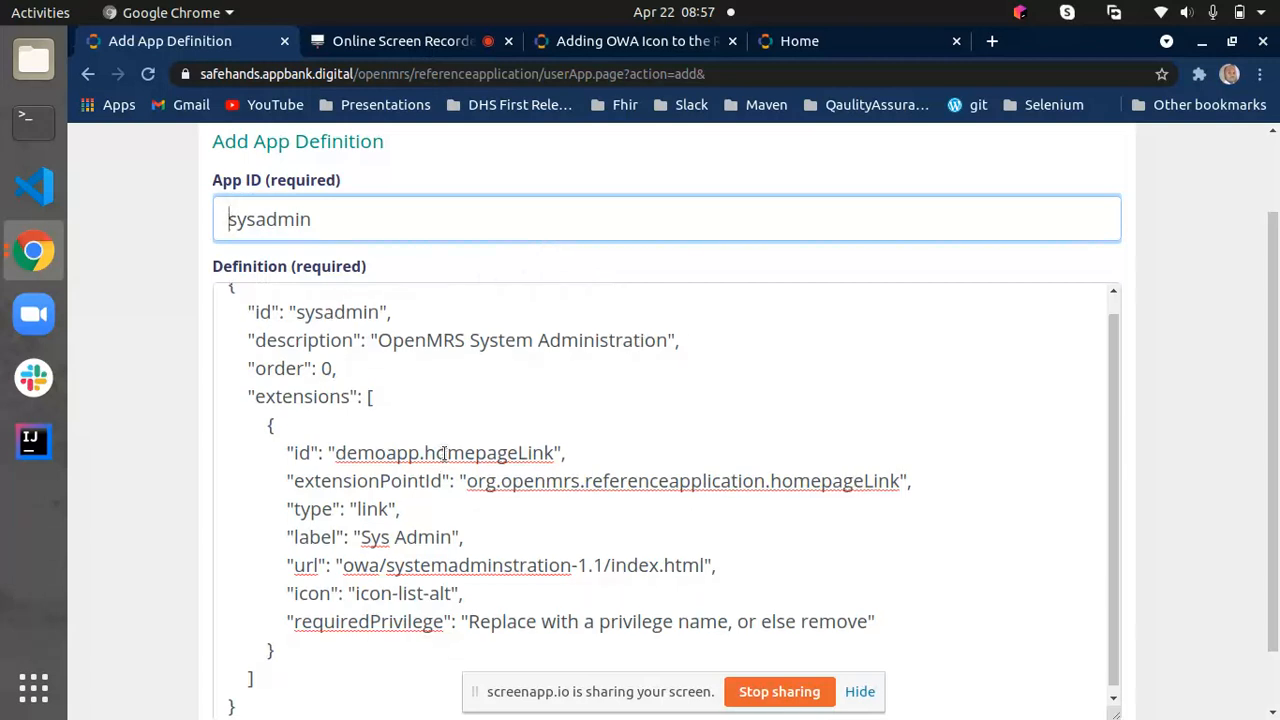
scroll(444, 452, "down", 1)
scroll(444, 452, "down", 1)
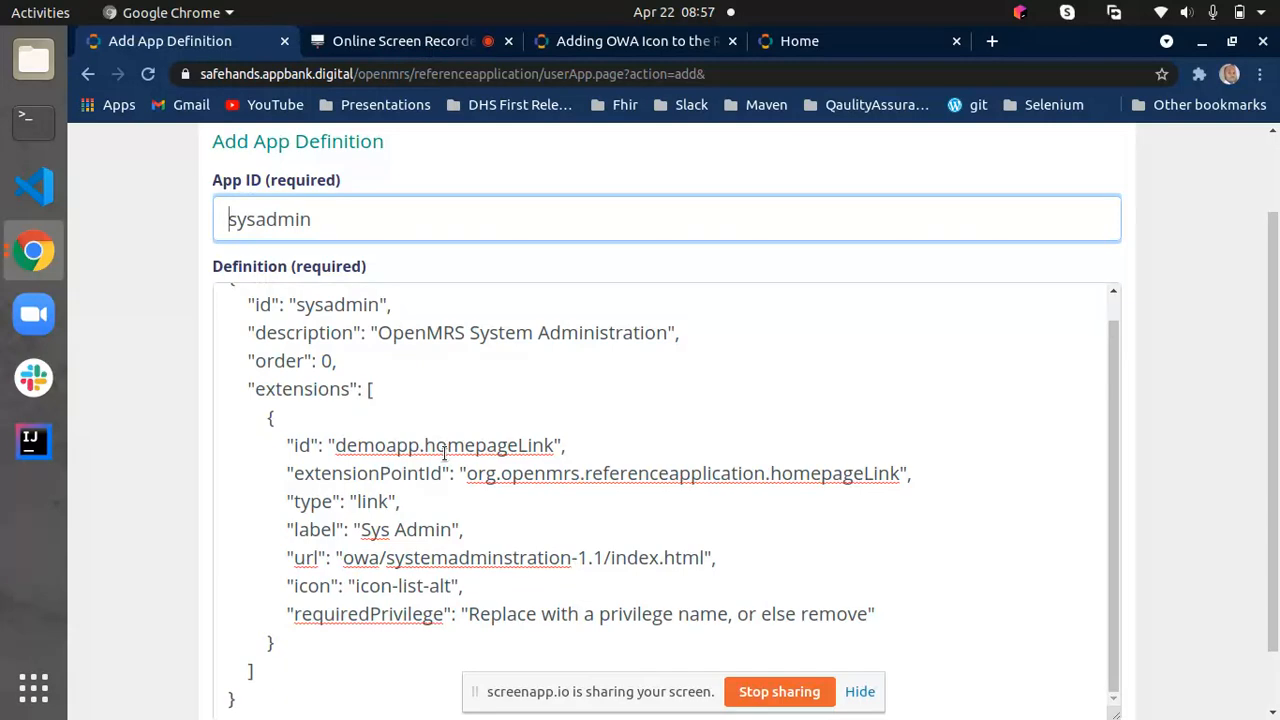
left_click(956, 41)
scroll(1080, 355, "up", 2)
right_click(296, 168)
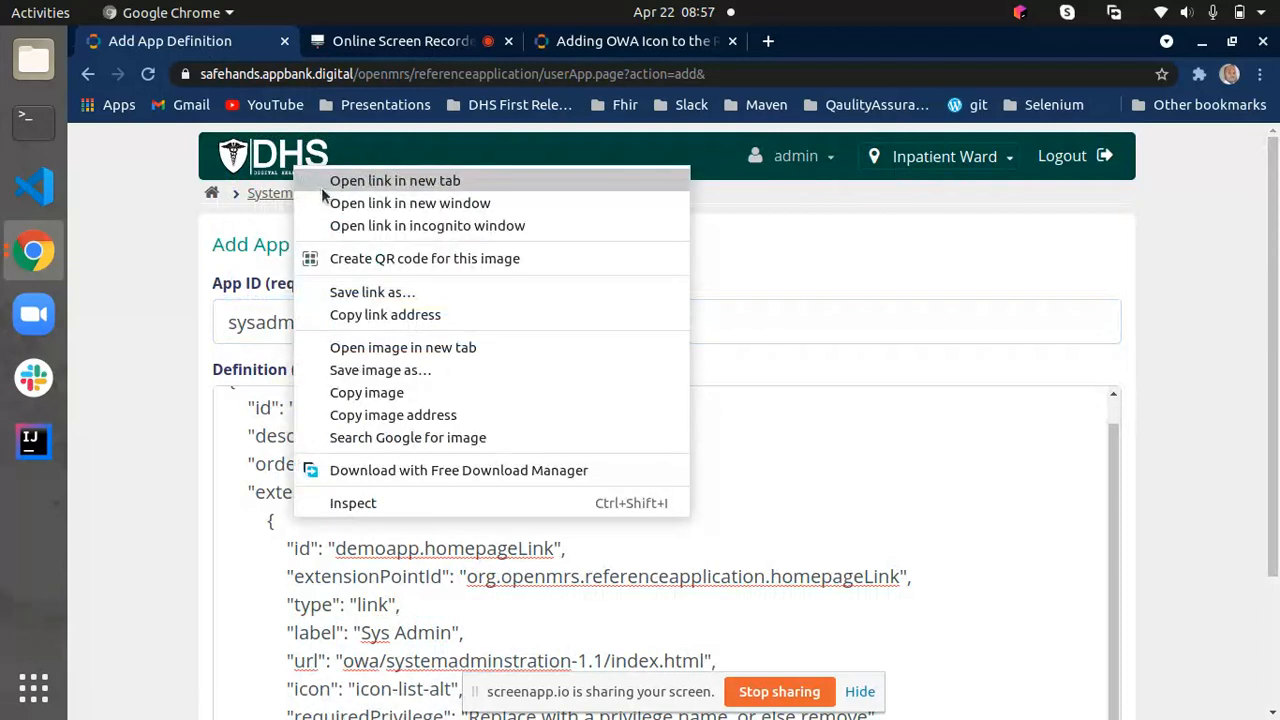
left_click(330, 182)
left_click(350, 41)
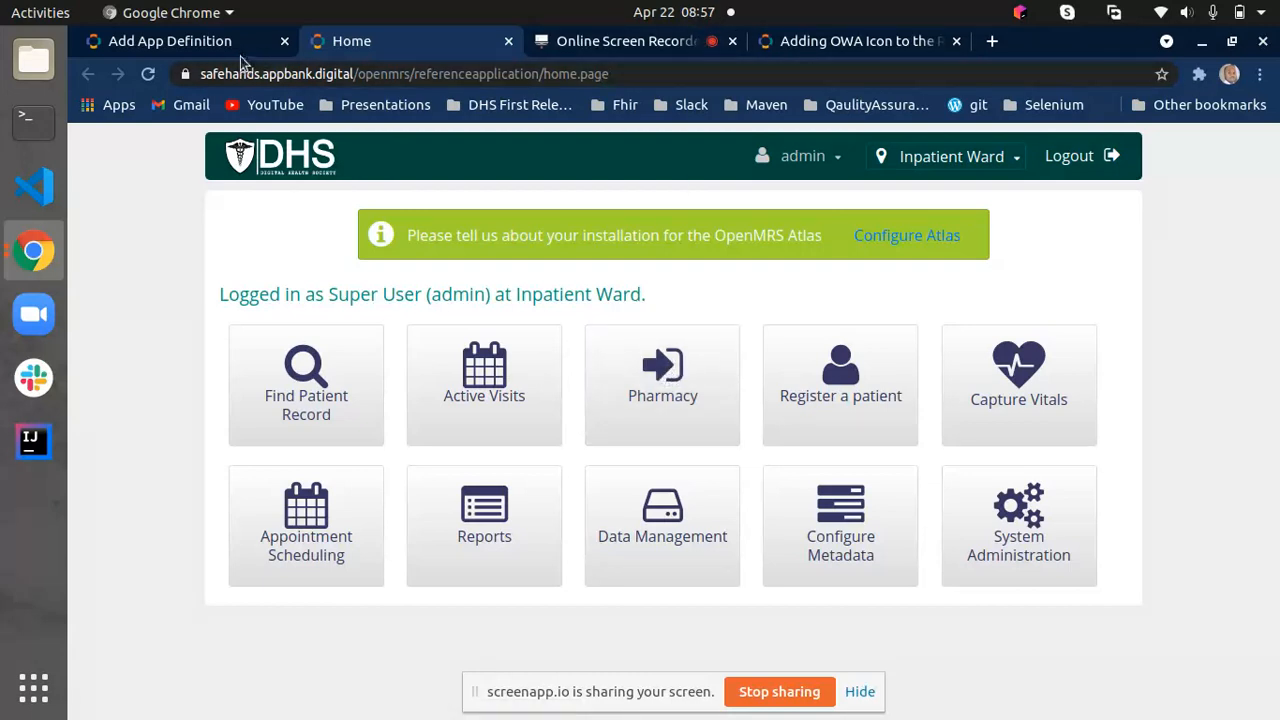
- Review the url in the definition, save the sysadmin app definition, and reload the DHS home page to check its tiles
left_click(198, 42)
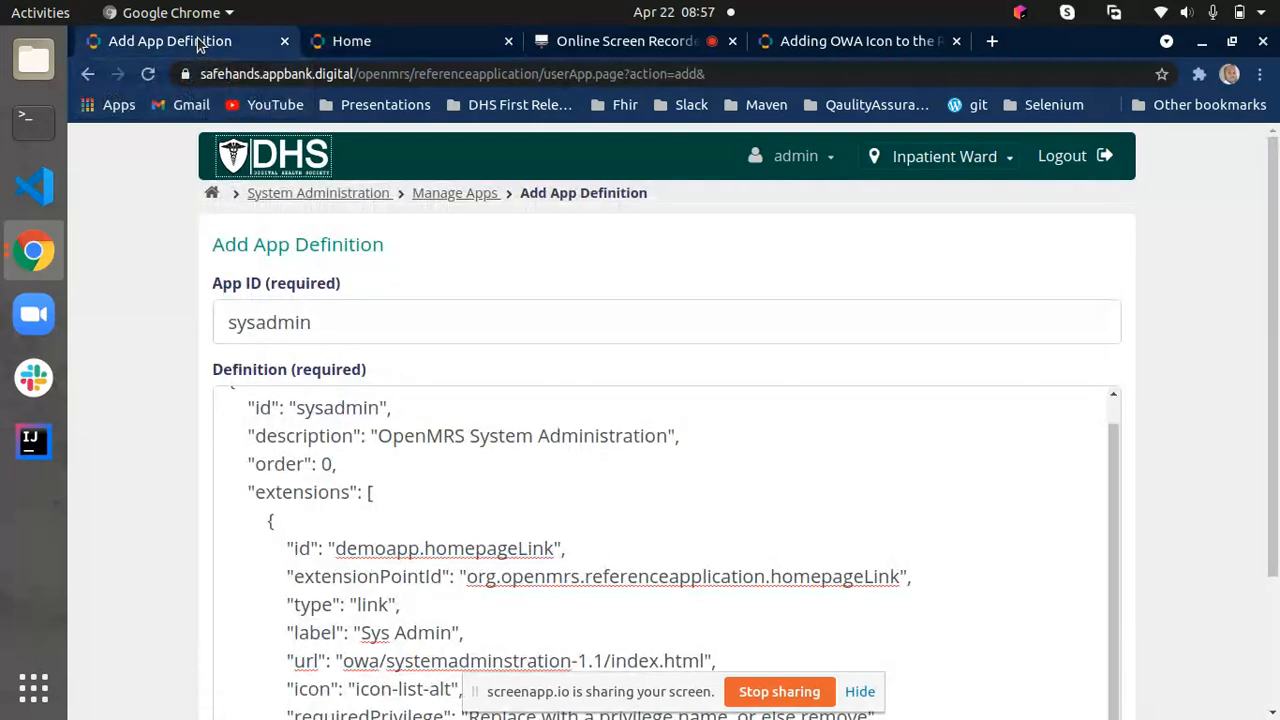
scroll(389, 489, "down", 2)
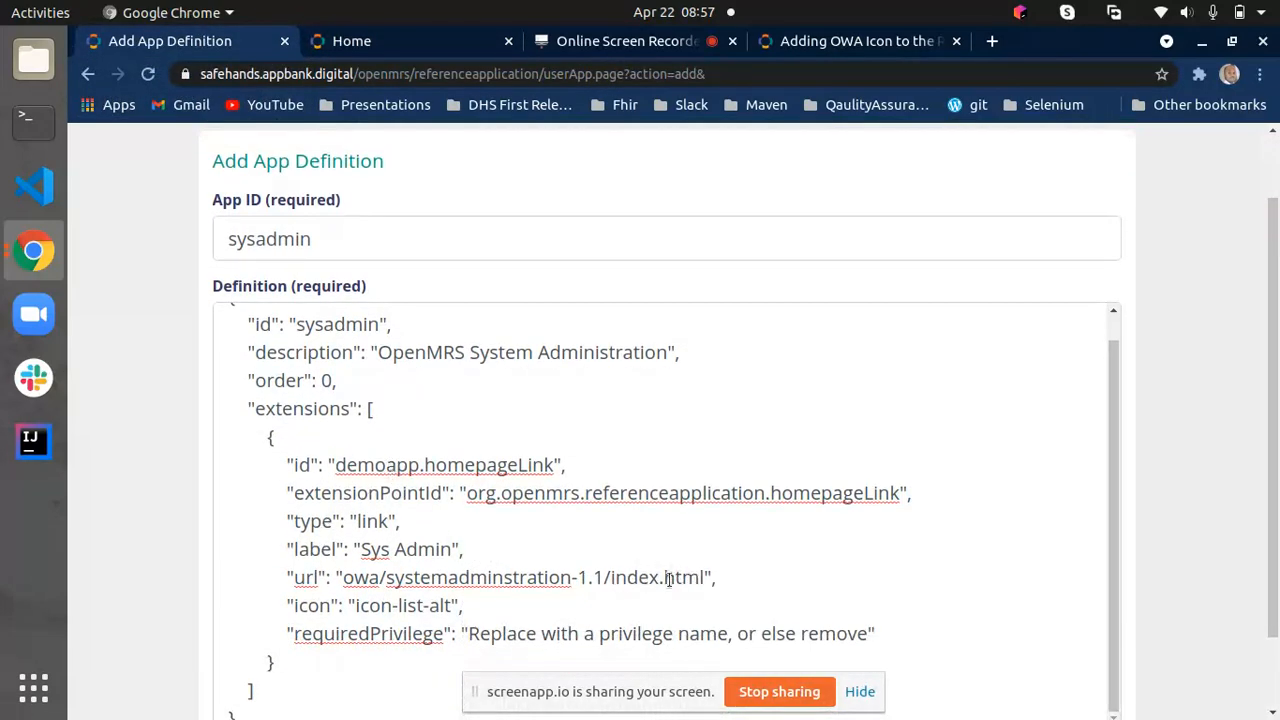
left_click_drag(708, 579, 466, 579)
left_click(832, 549)
scroll(1278, 456, "down", 2)
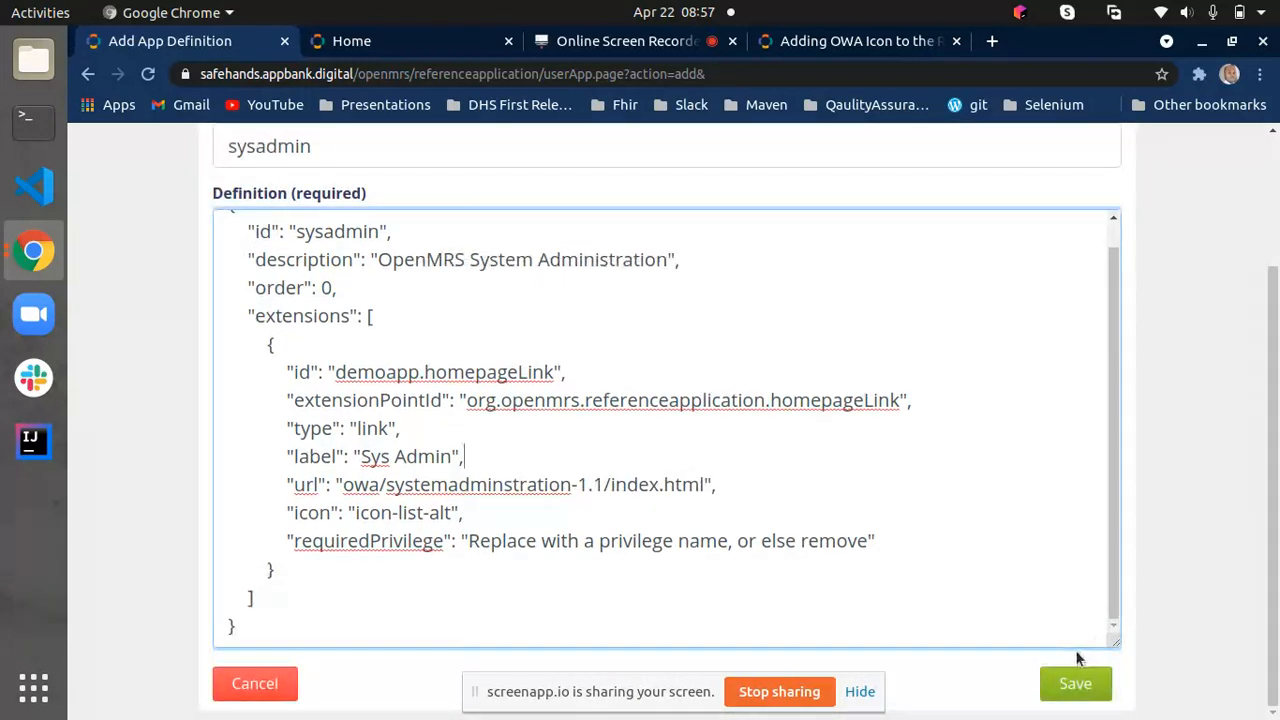
left_click(1087, 683)
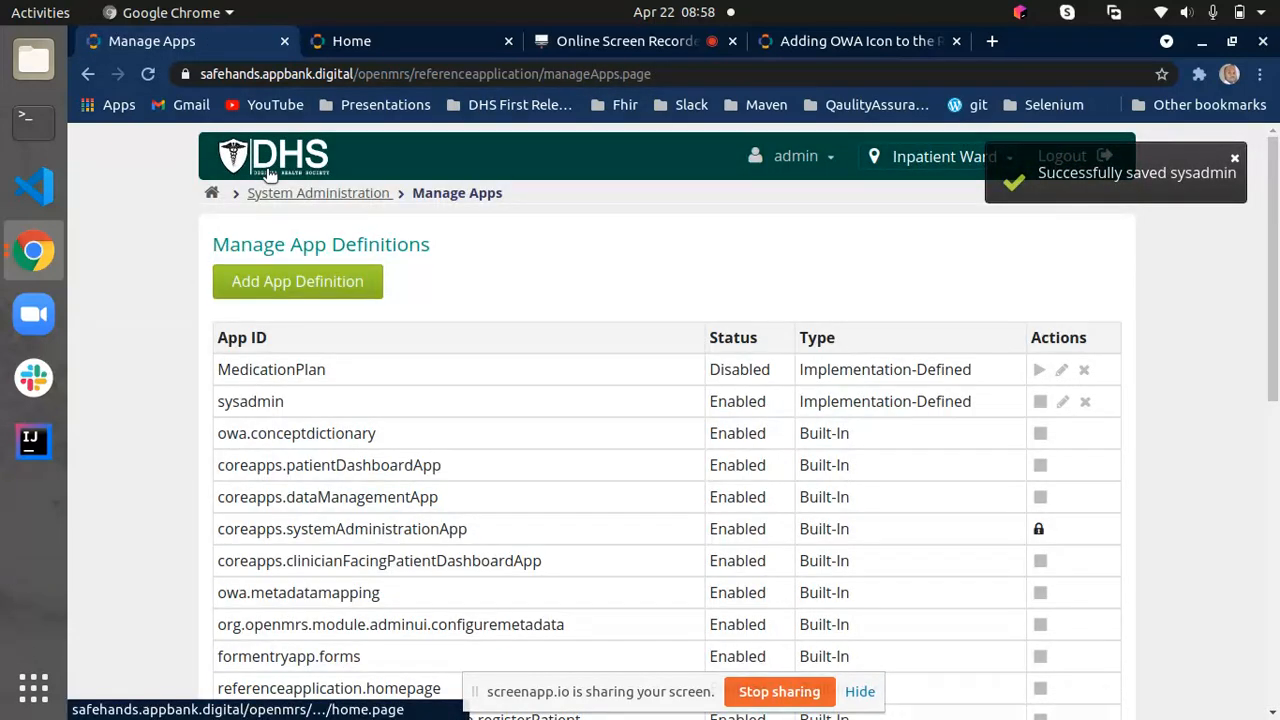
left_click(368, 44)
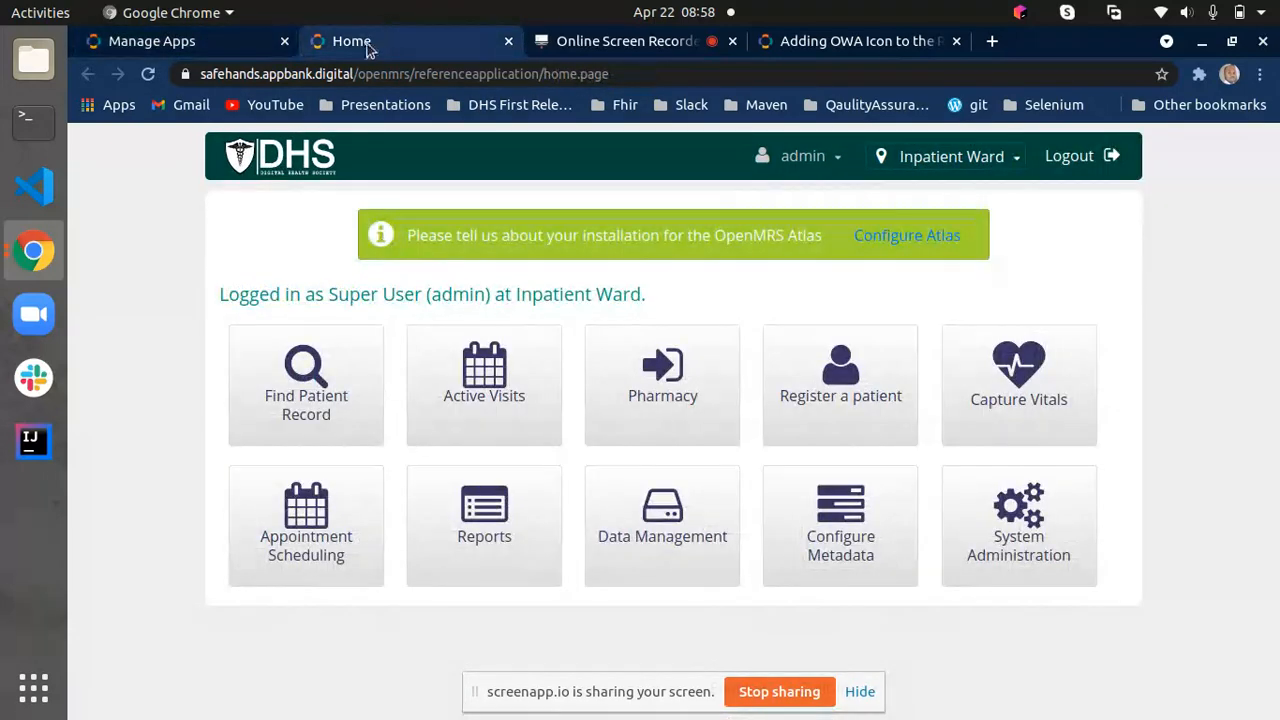
left_click(147, 74)
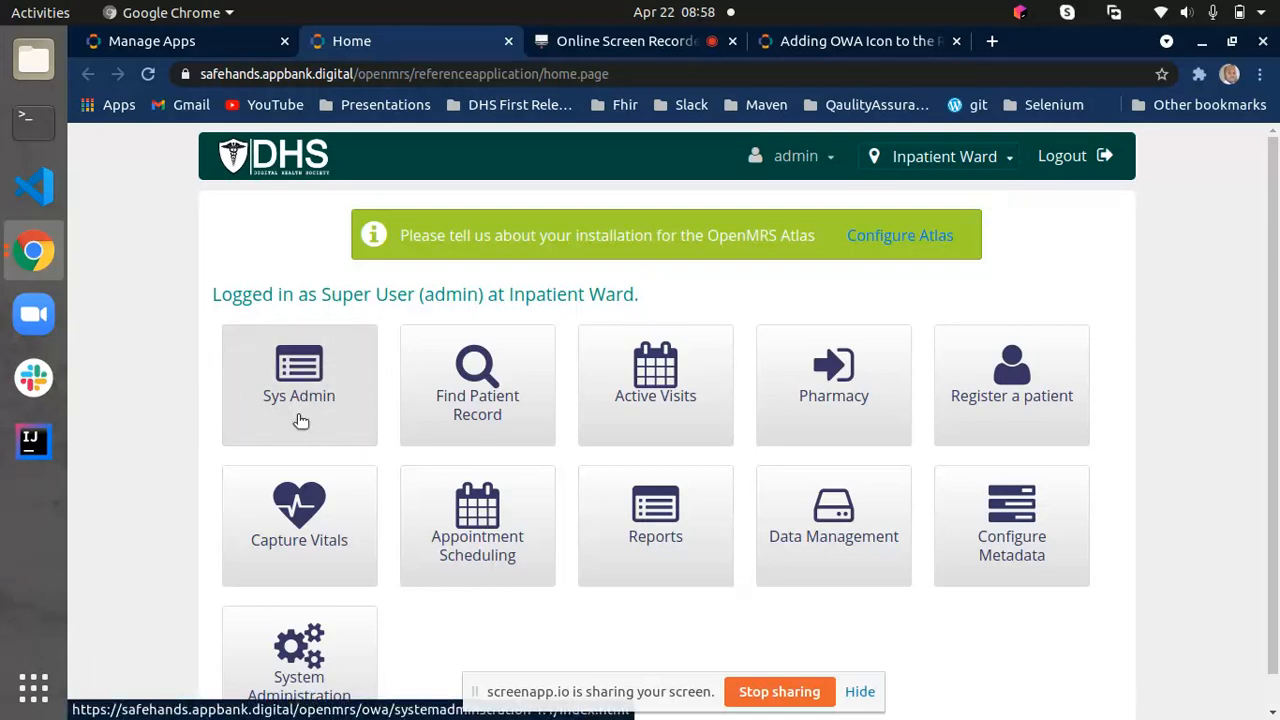
- Open the sysadmin app definition for editing and compare its id and label with the Sys Admin tile on the home page
left_click(152, 41)
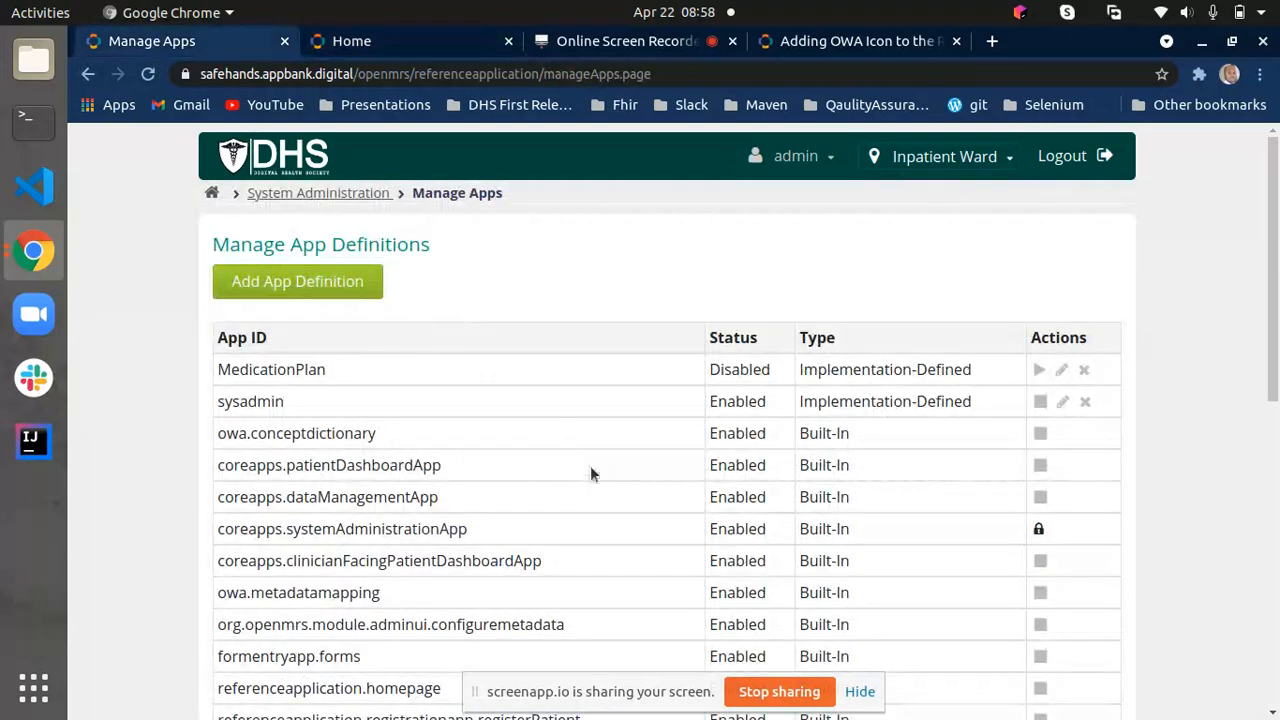
left_click(1062, 401)
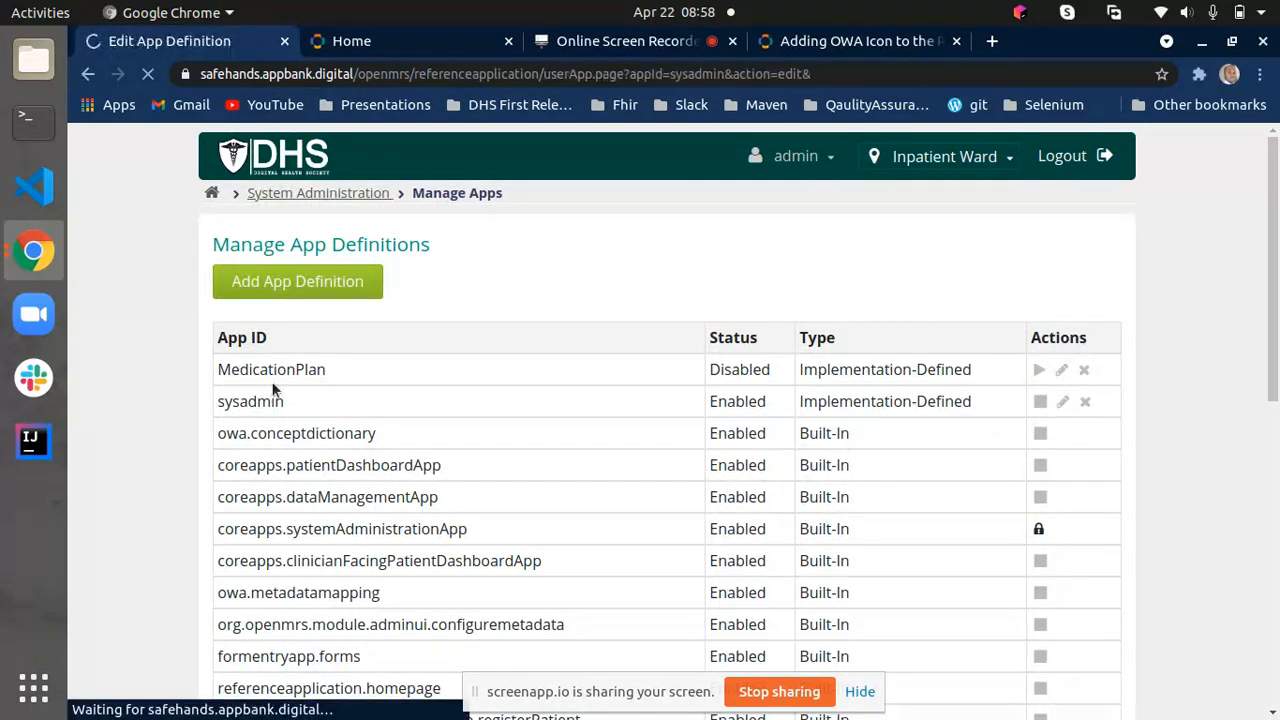
left_click_drag(380, 381, 296, 384)
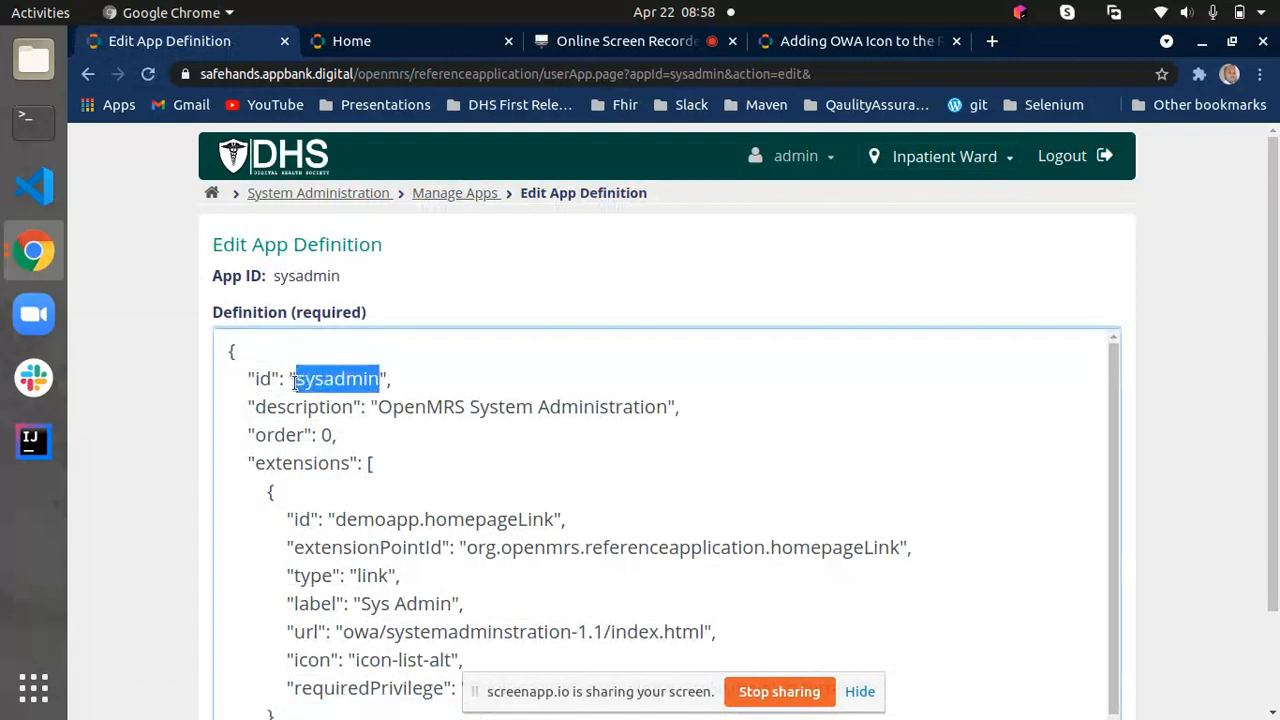
scroll(417, 568, "down", 1)
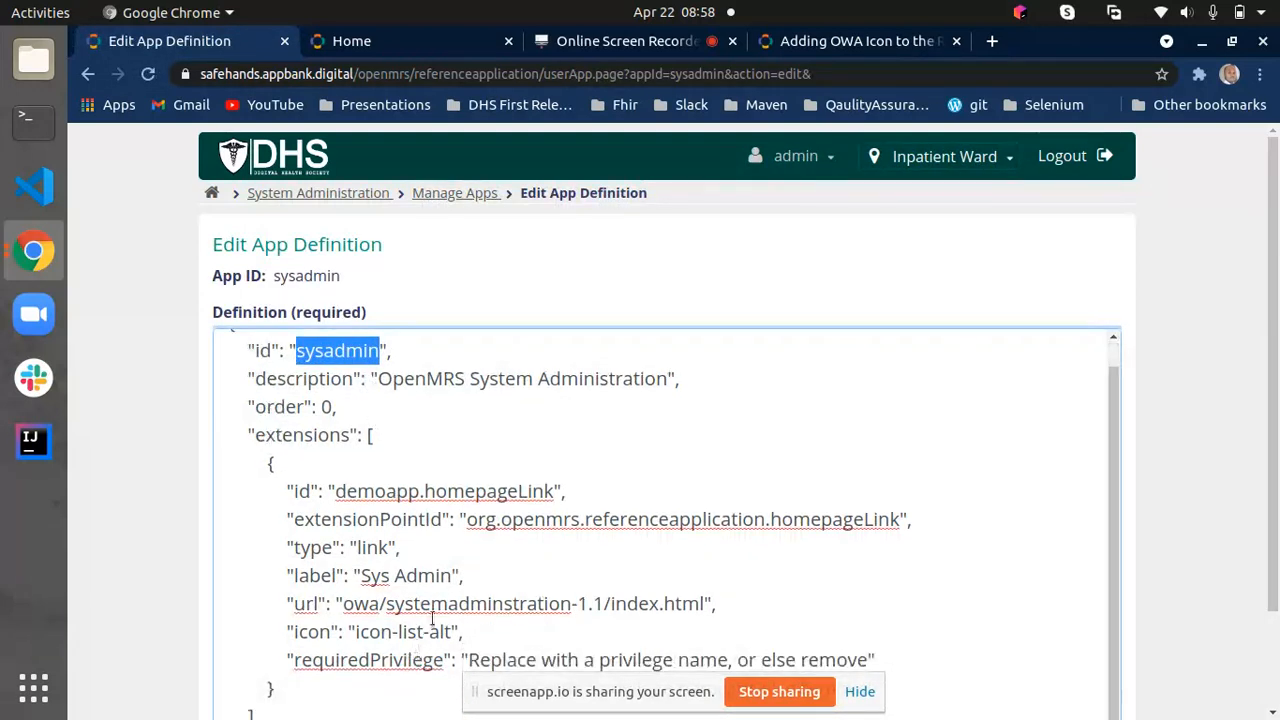
left_click_drag(450, 575, 362, 580)
left_click(351, 41)
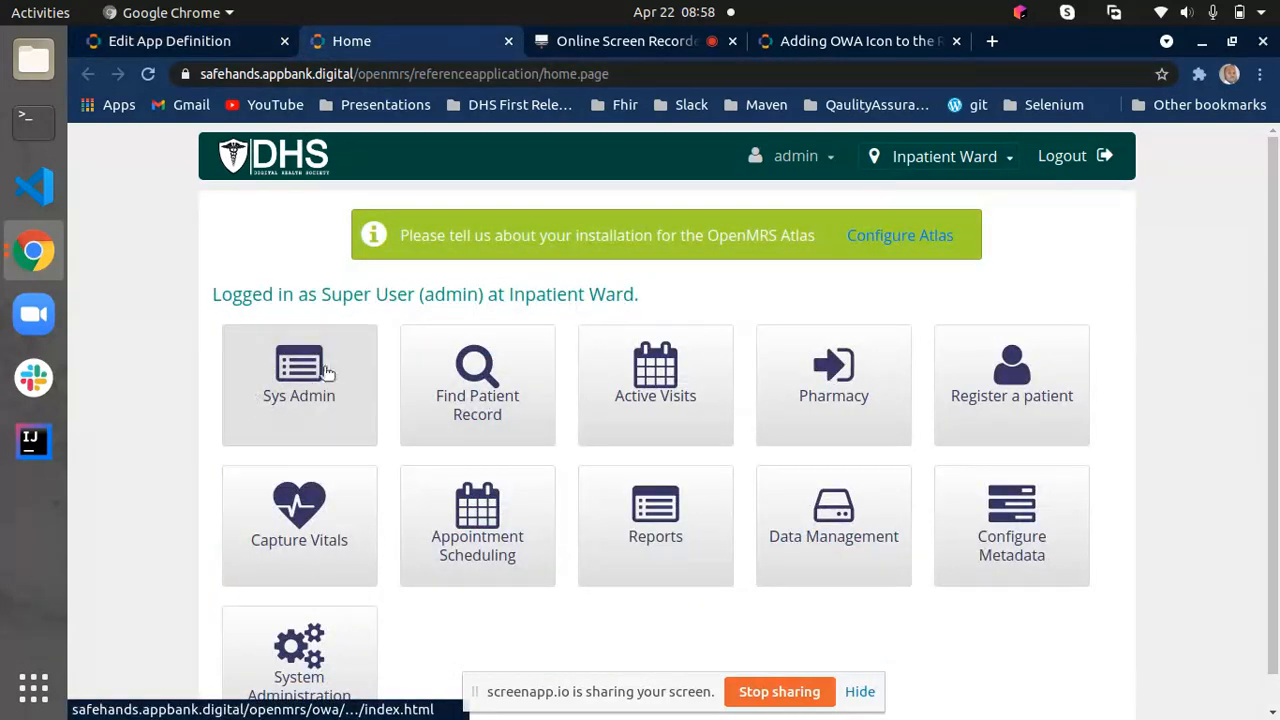
- Examine the icon value in the sysadmin definition and compare it with the icon on the Sys Admin home page tile
left_click(160, 41)
left_click(454, 580)
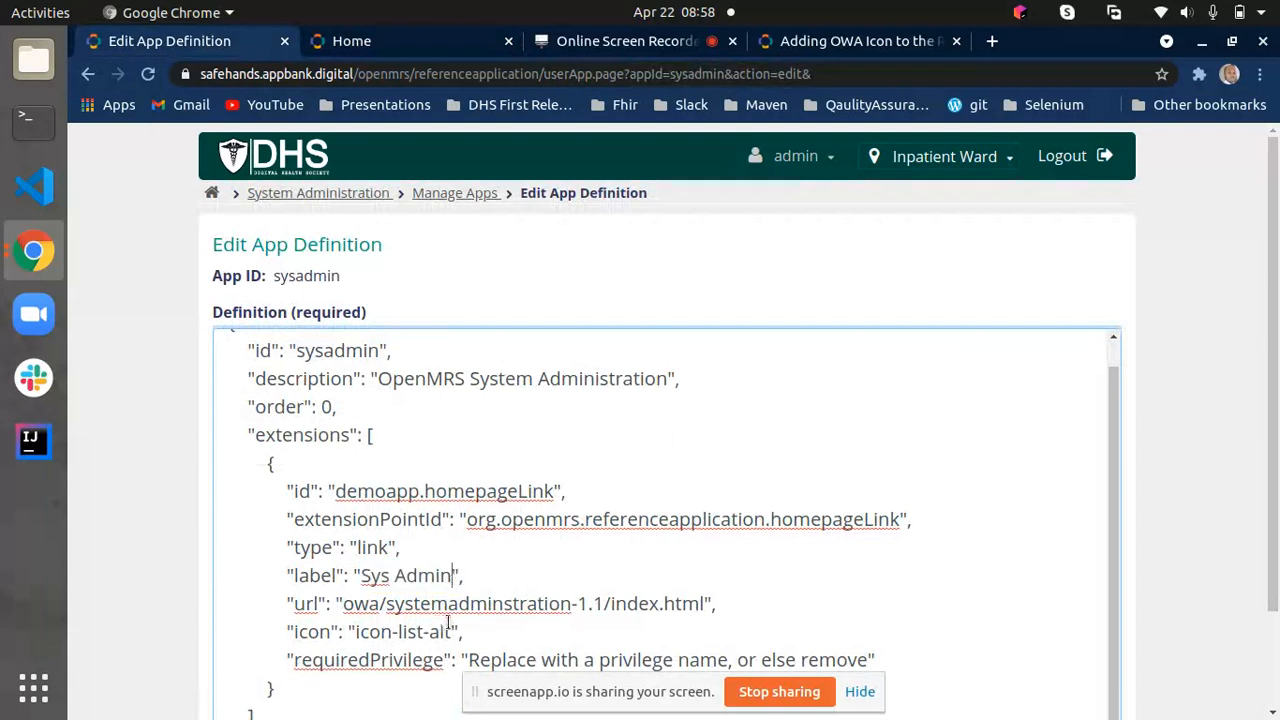
left_click_drag(451, 631, 344, 632)
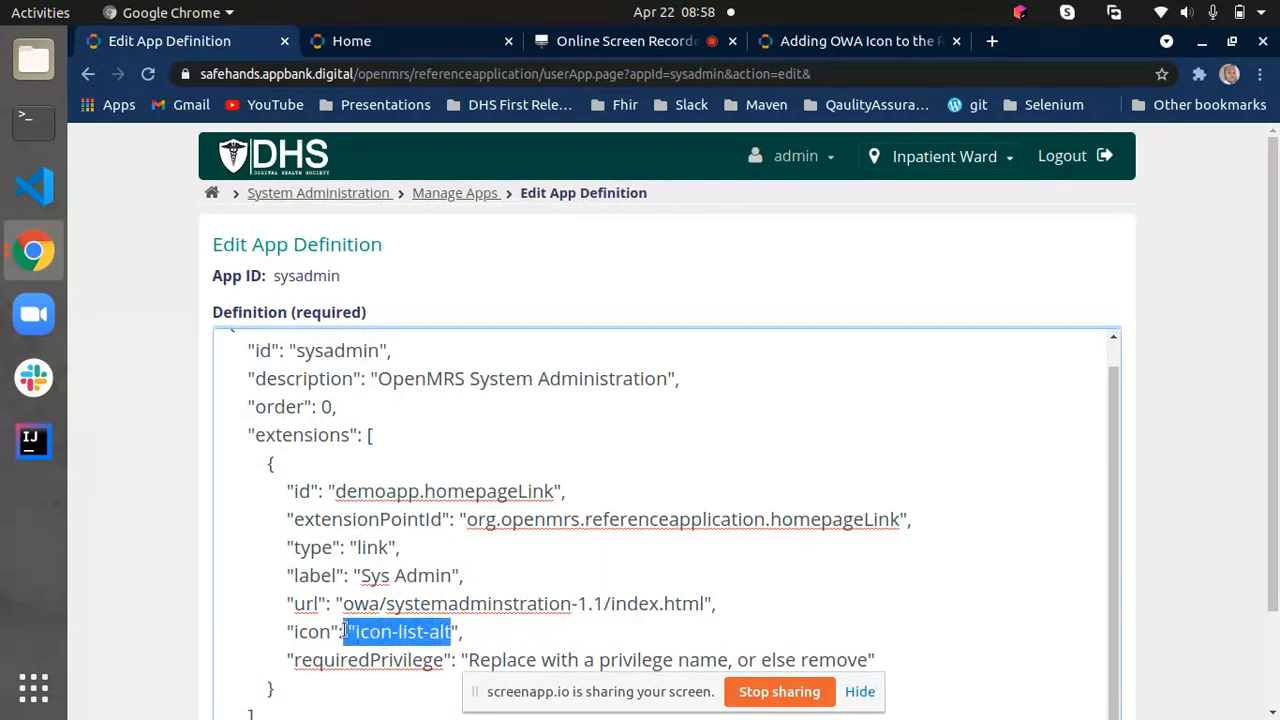
left_click(467, 634)
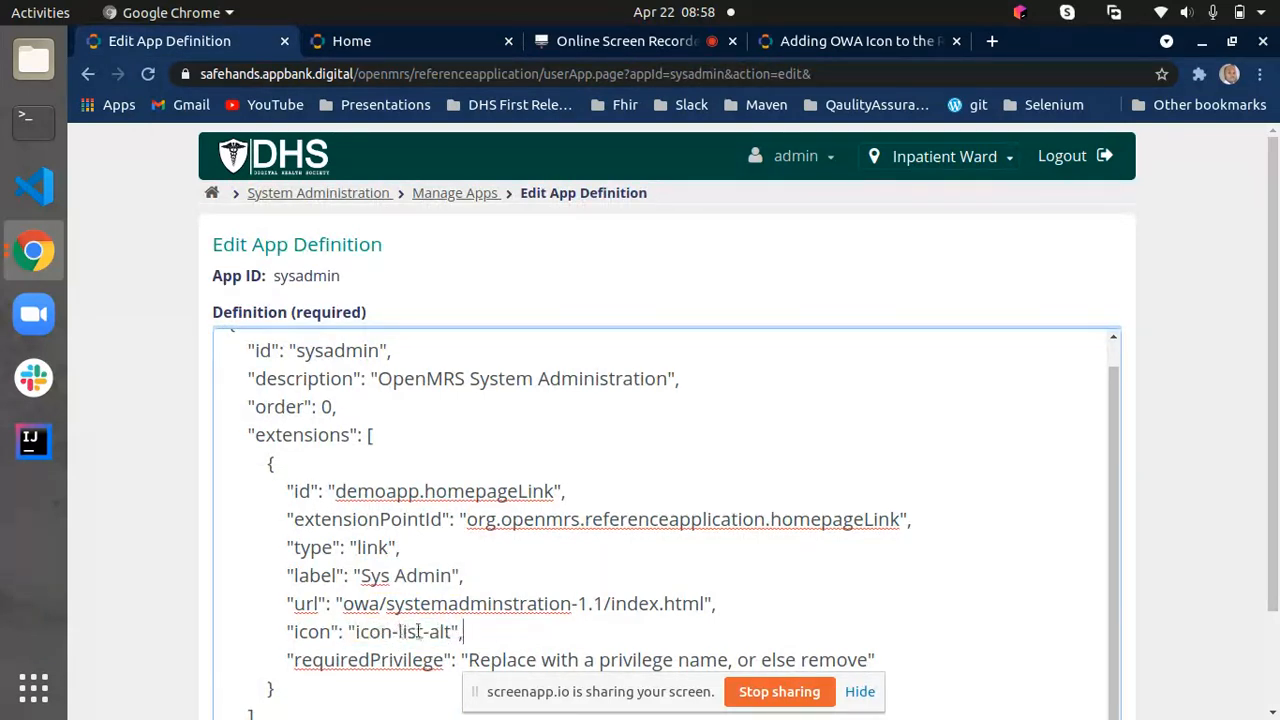
scroll(408, 632, "up", 1)
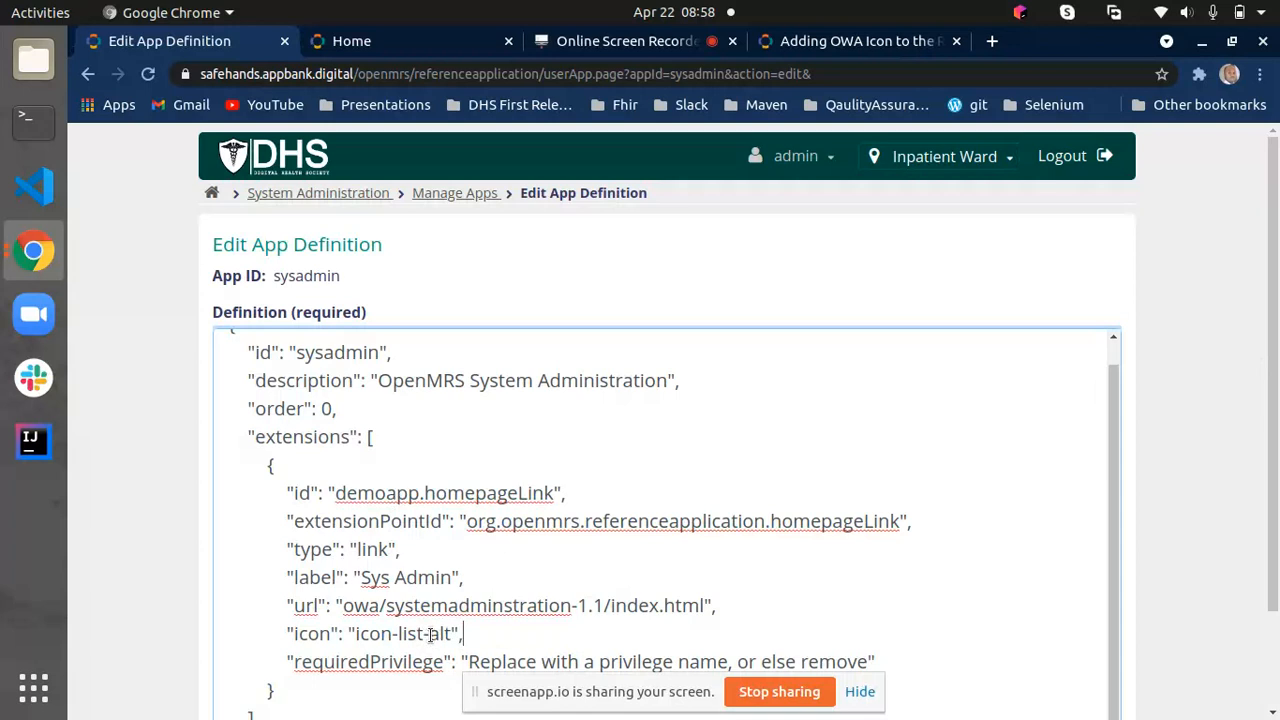
left_click(386, 44)
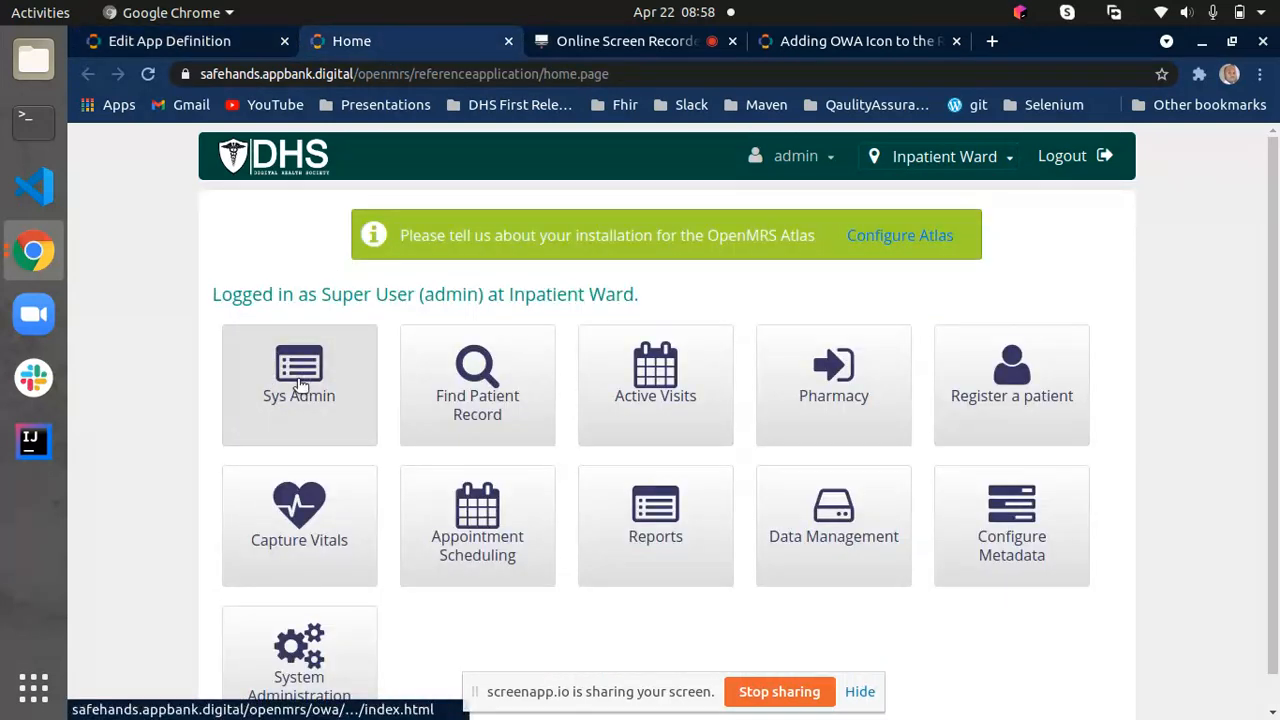
- Open the Sys Admin app from the home page, examine its page address, and return to the home page
left_click(297, 382)
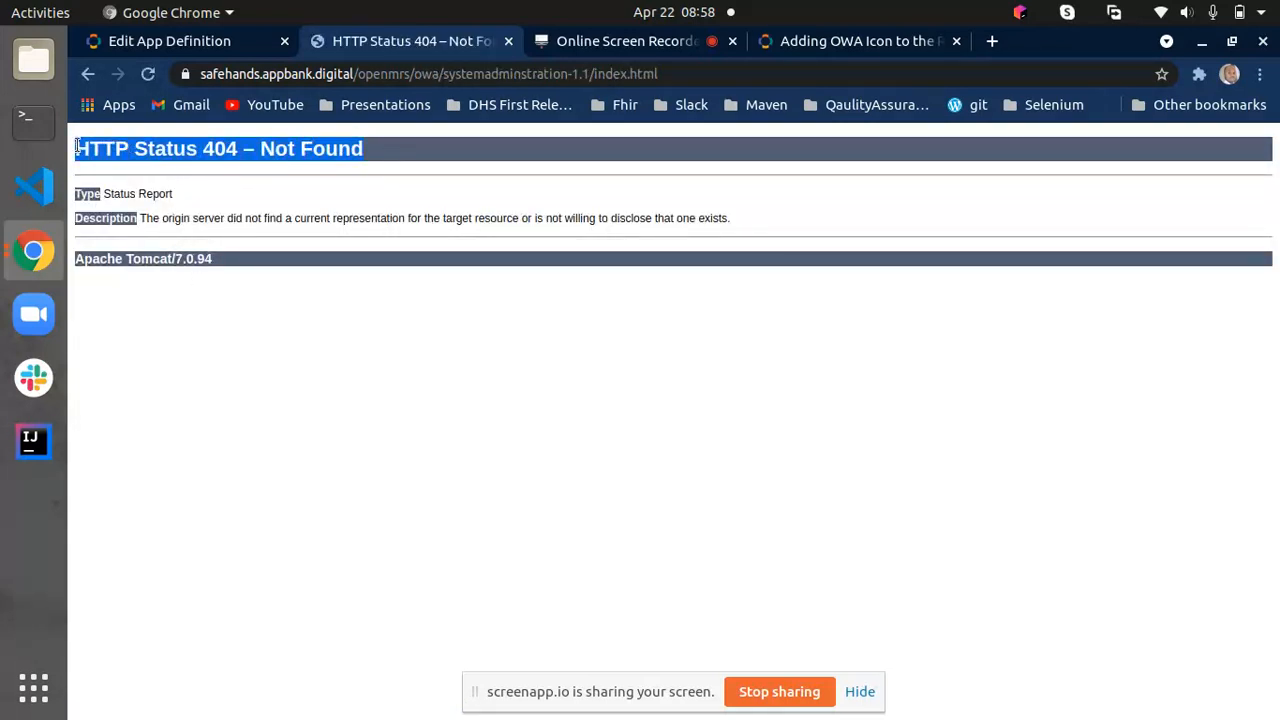
left_click(396, 157)
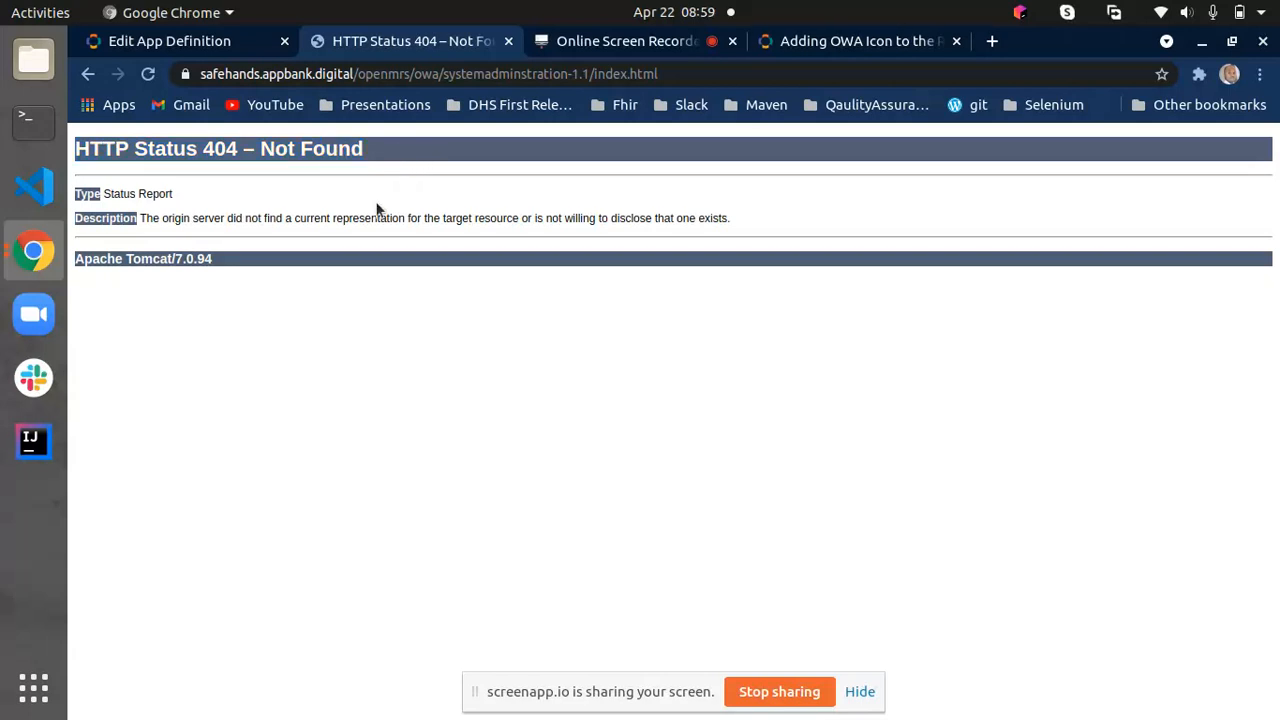
left_click_drag(660, 74, 366, 74)
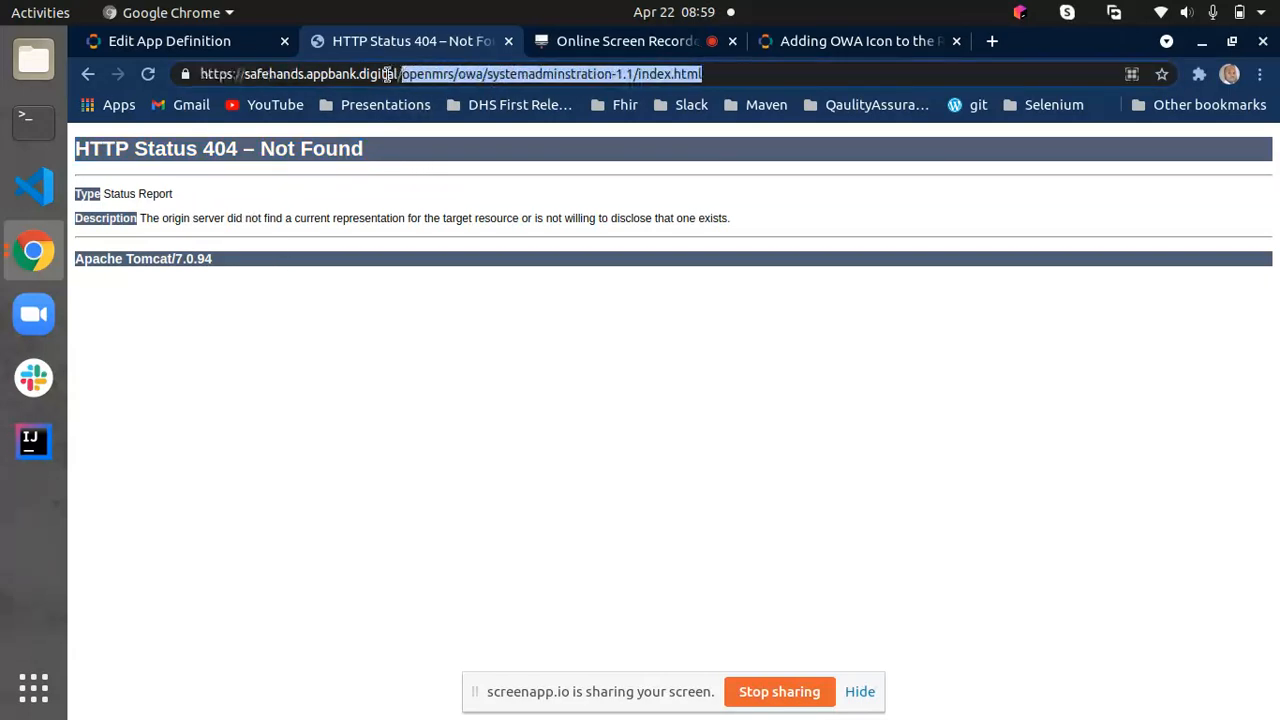
left_click(744, 80)
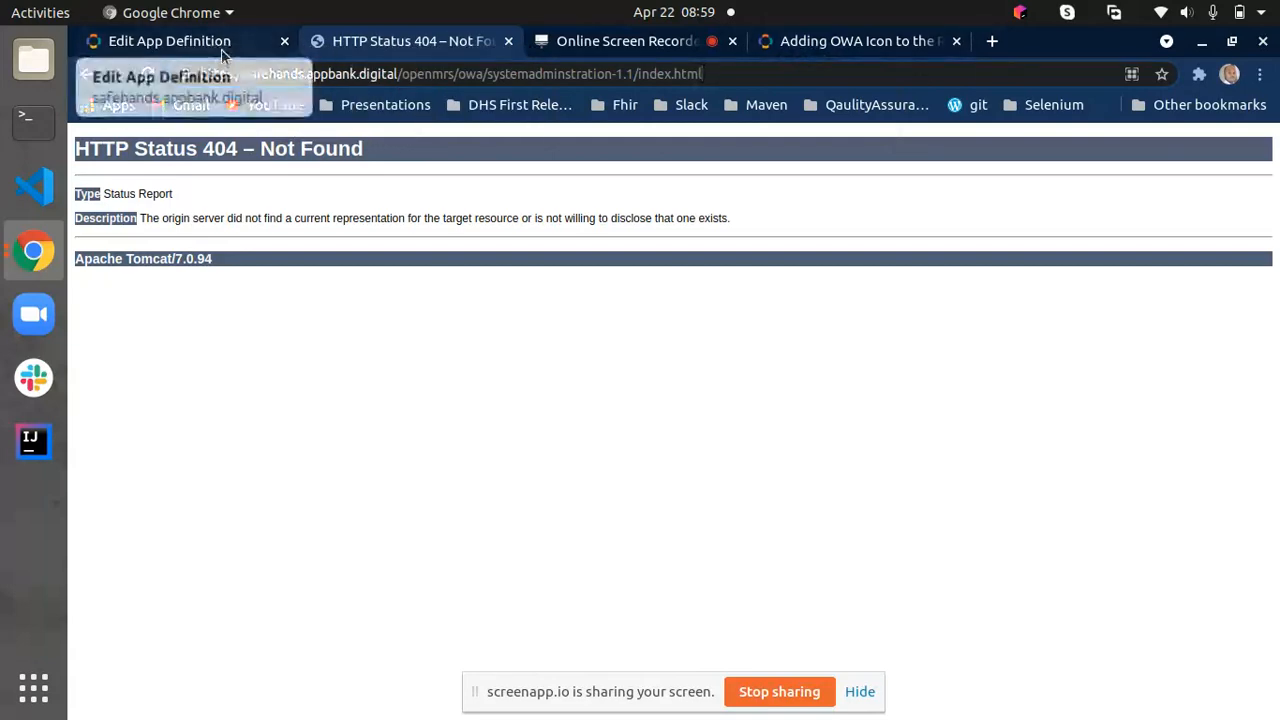
left_click(88, 76)
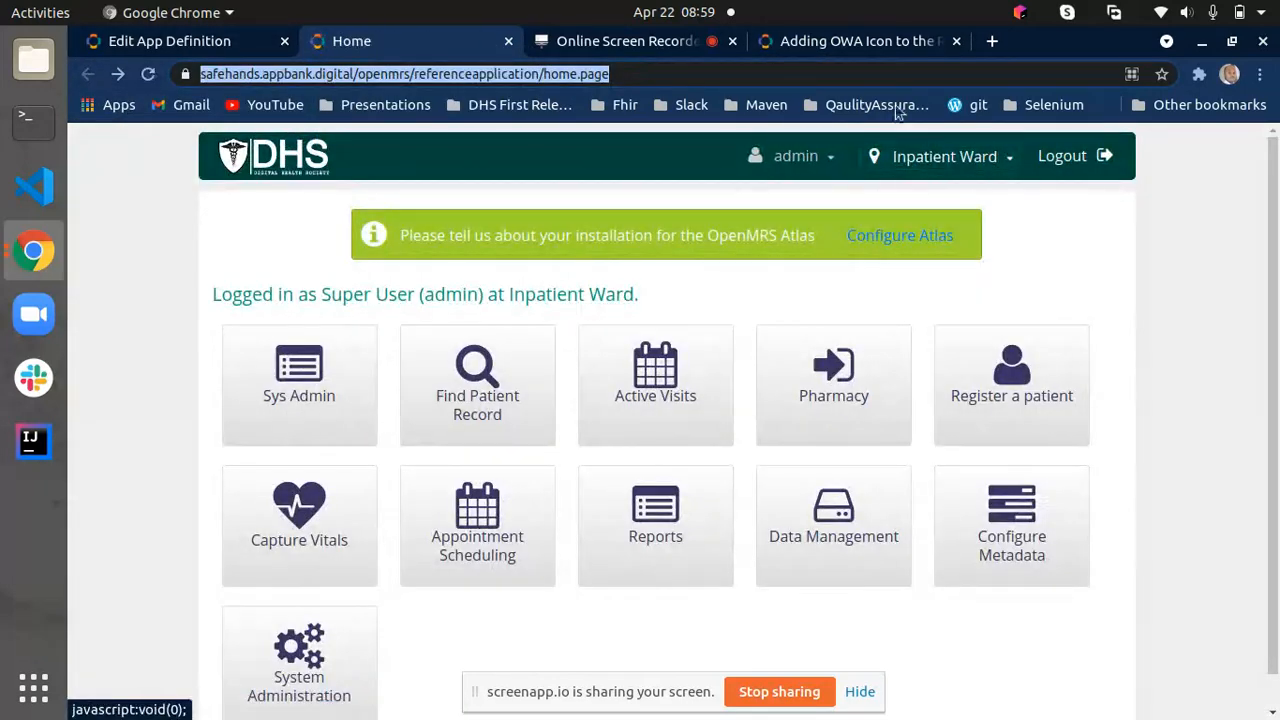
- Search the web for the developer's GitHub account in a new tab and open the profile
left_click(993, 46)
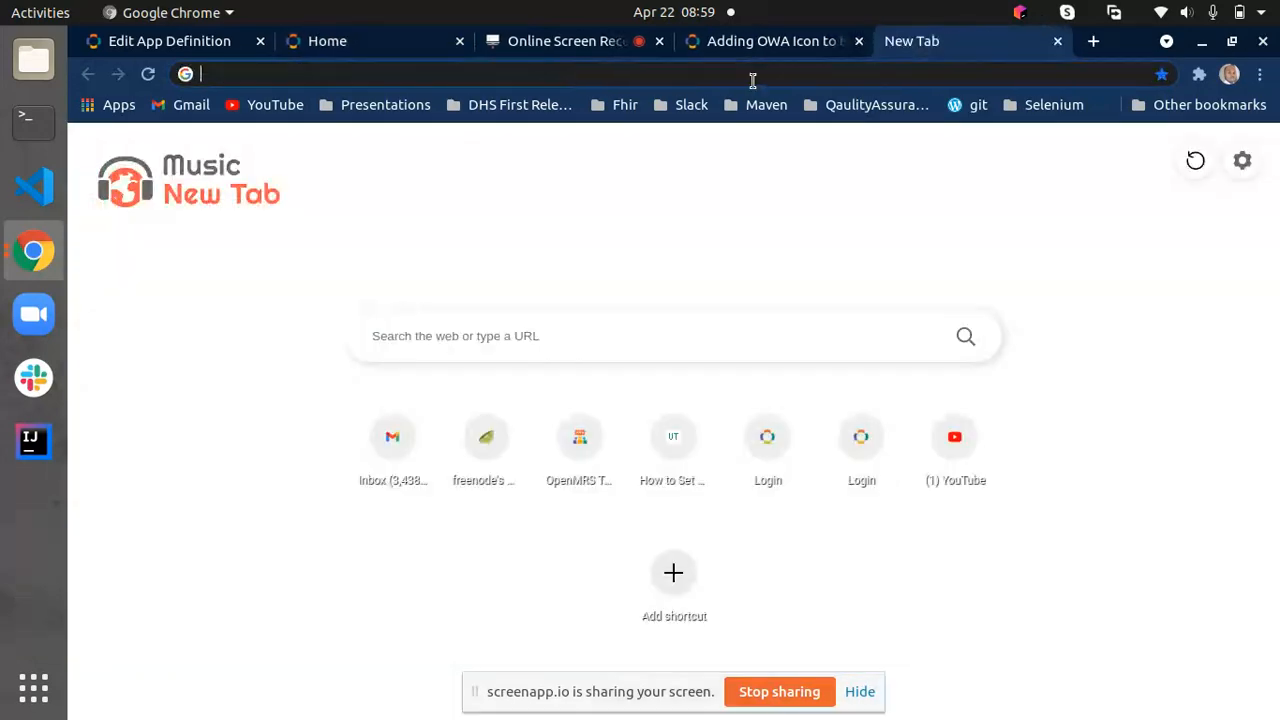
left_click(746, 76)
type("sher")
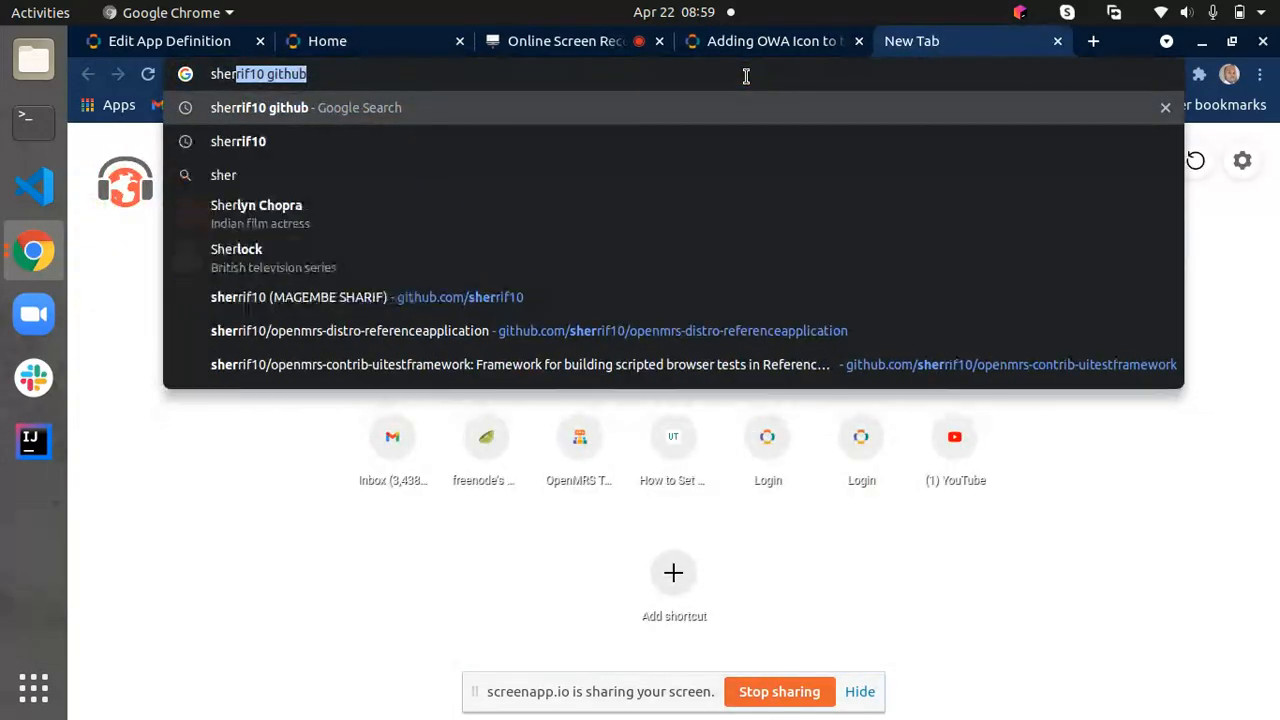
key("Return")
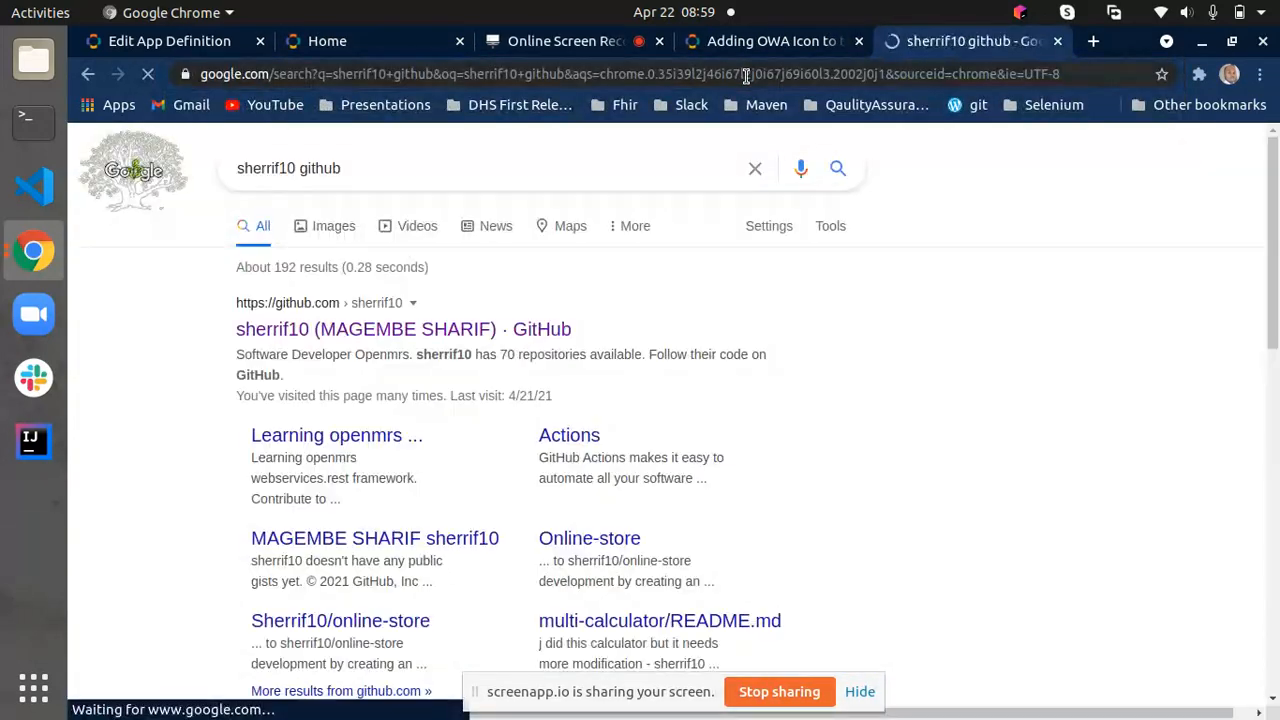
left_click(416, 333)
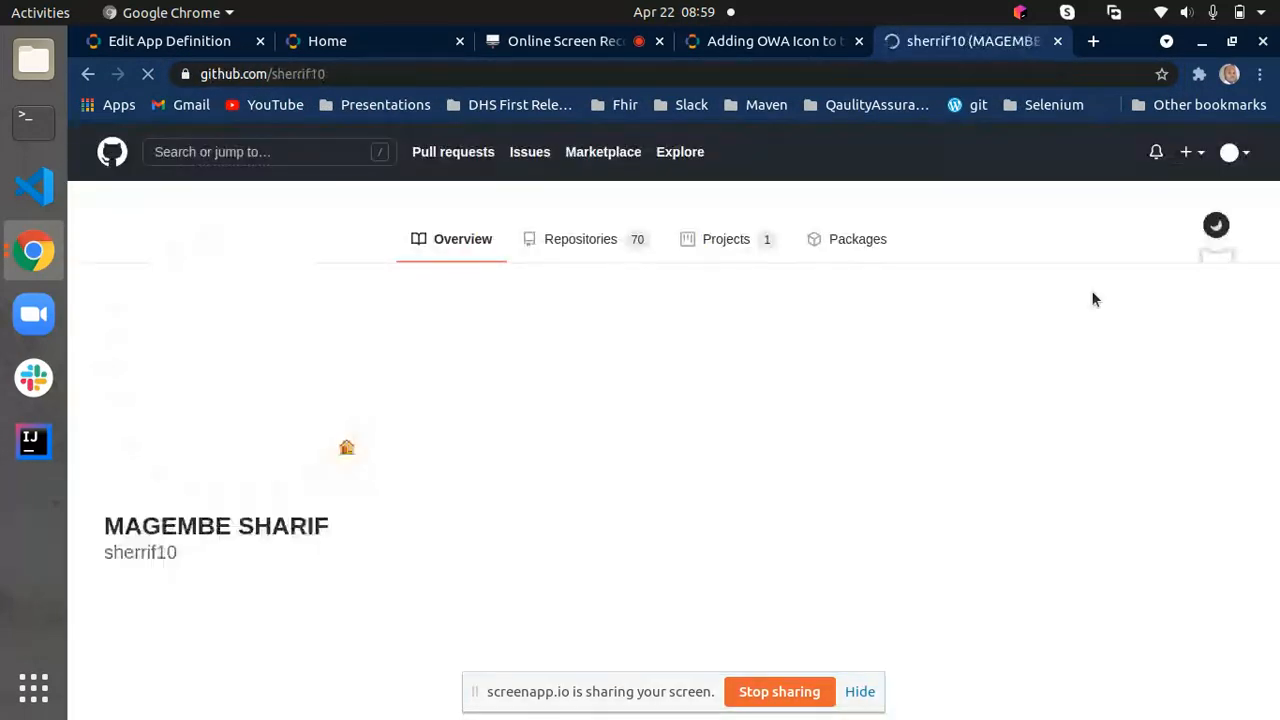
- Open the digitalhealthcaresociety organization, filter its repositories by "ph", and open OpenMRS-DrugOrders-Pharmacy
left_click(1218, 153)
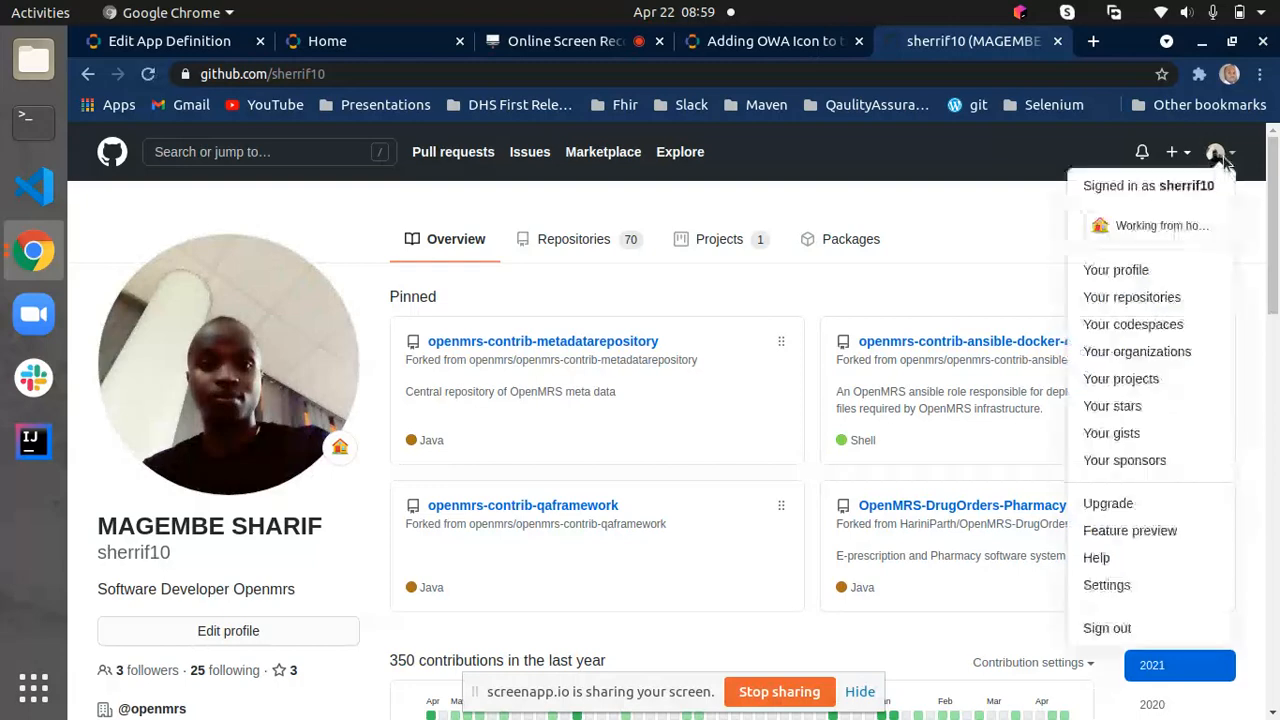
left_click(1135, 351)
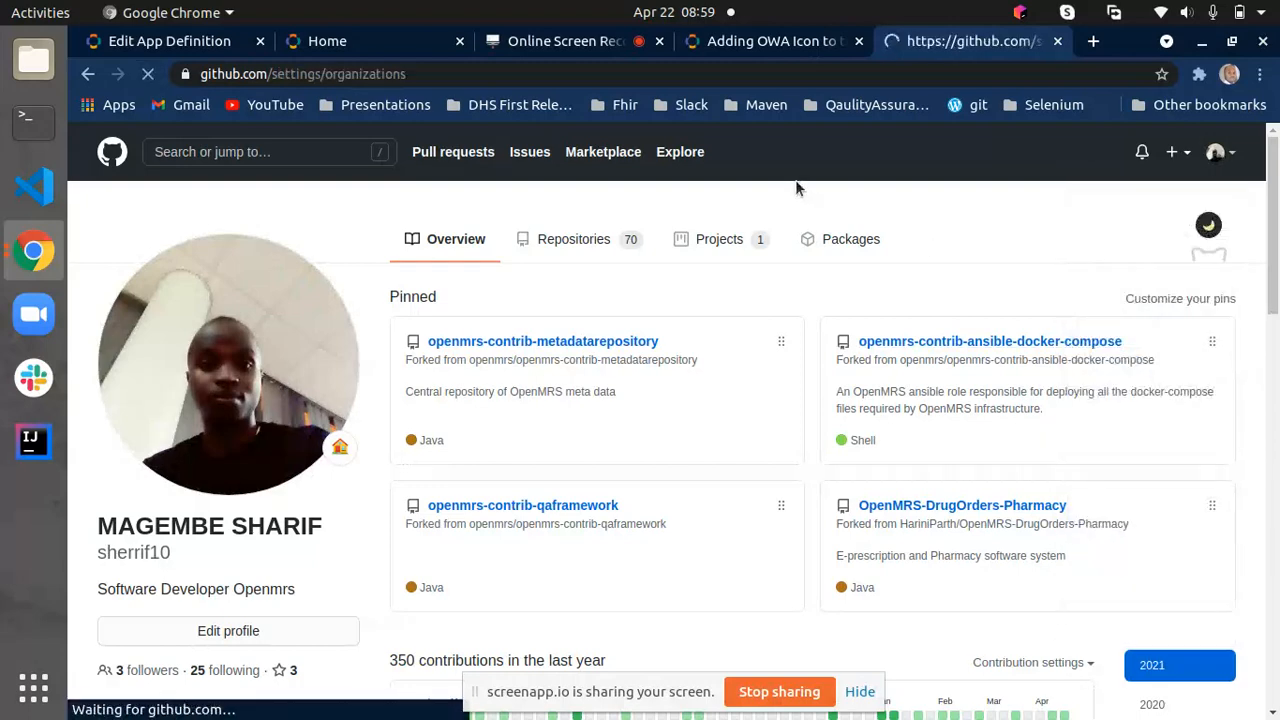
left_click(523, 404)
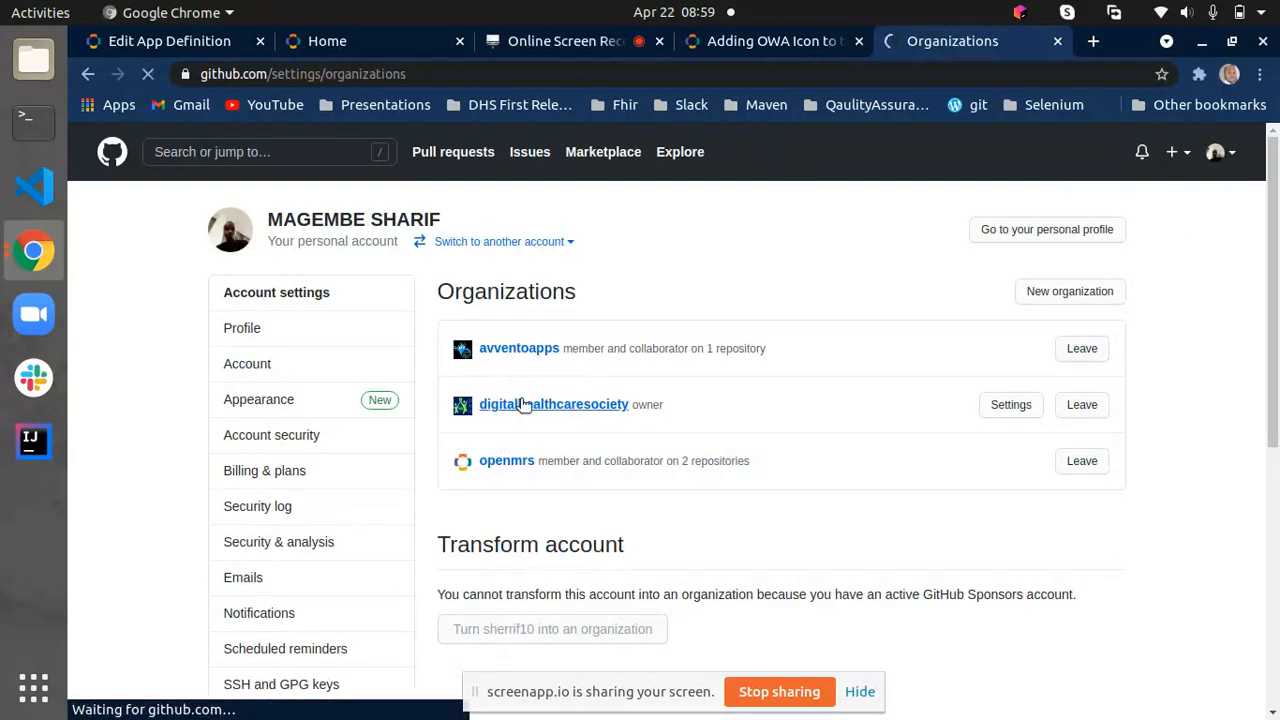
left_click(321, 376)
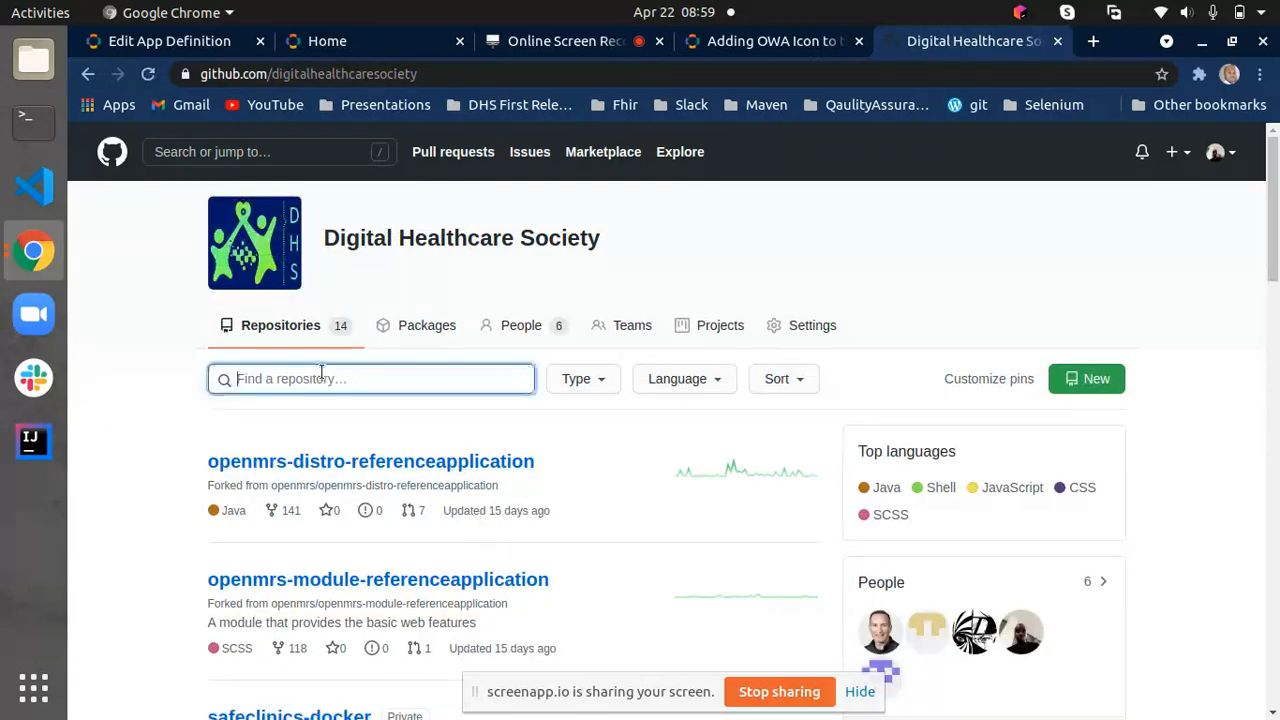
type("ph")
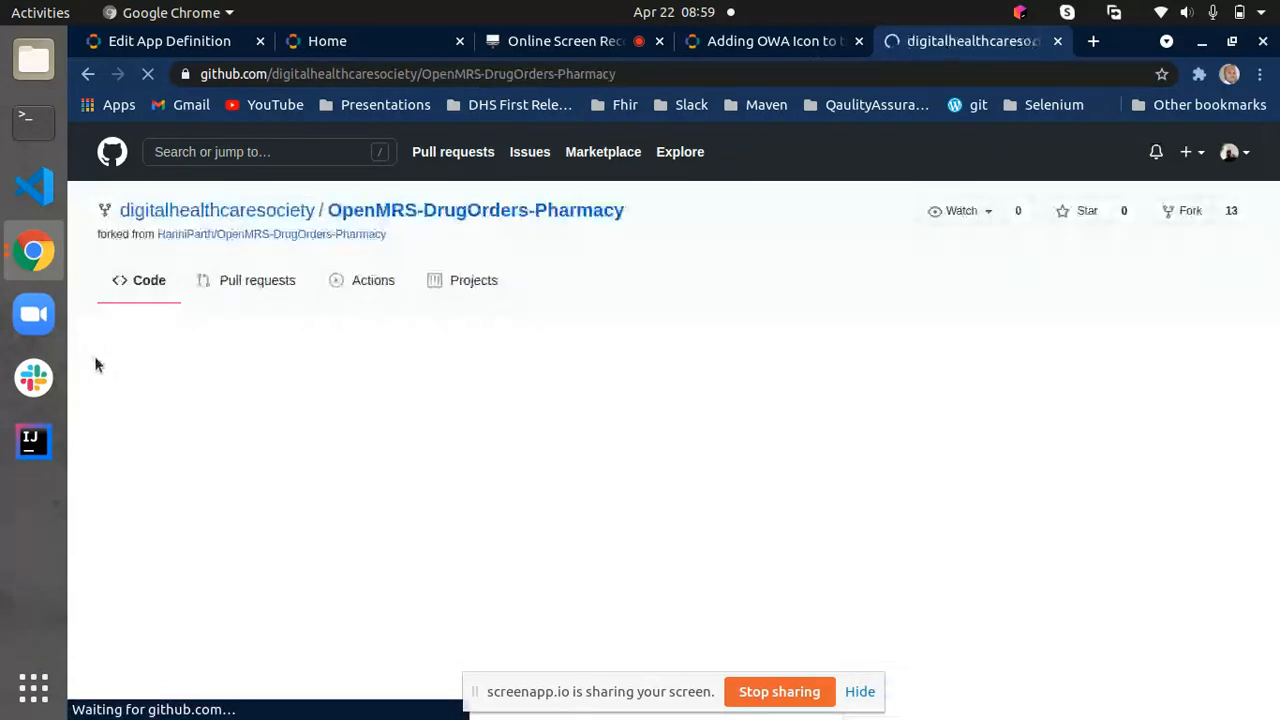
- List the repository's closed pull requests and open "Accessing AdministrationLink for drugOrders" in a new tab
left_click(272, 281)
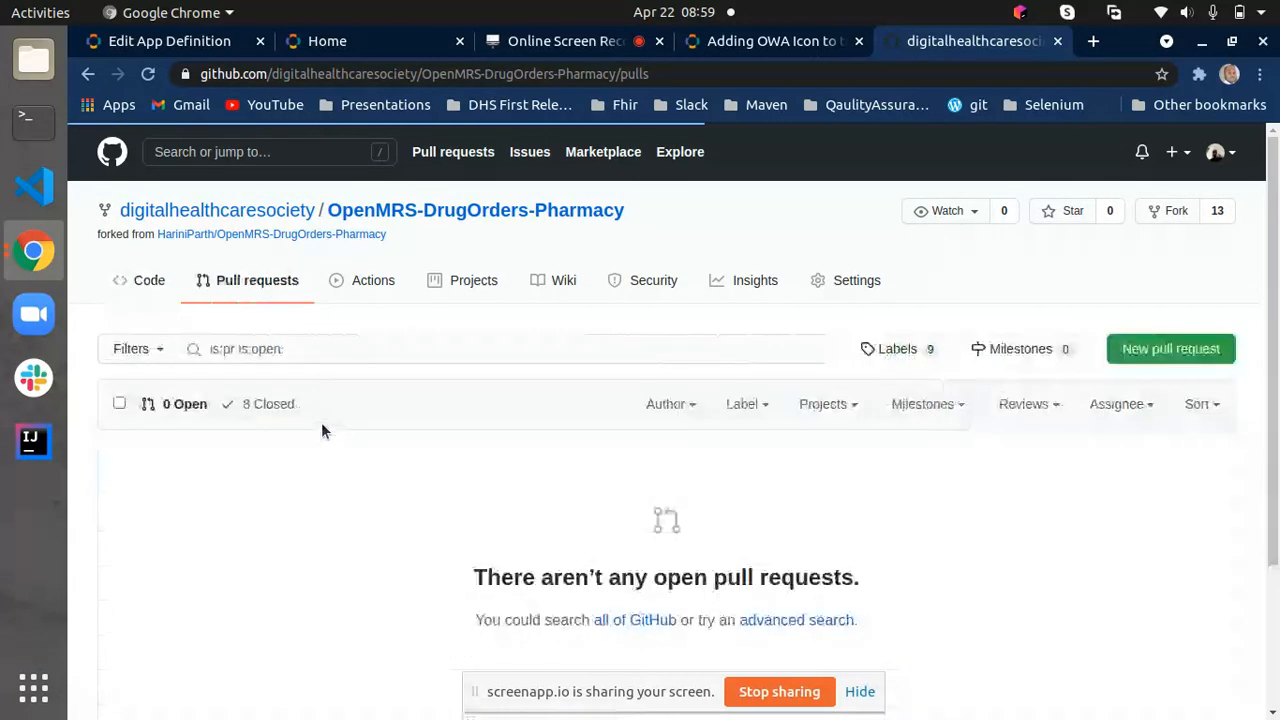
left_click(272, 403)
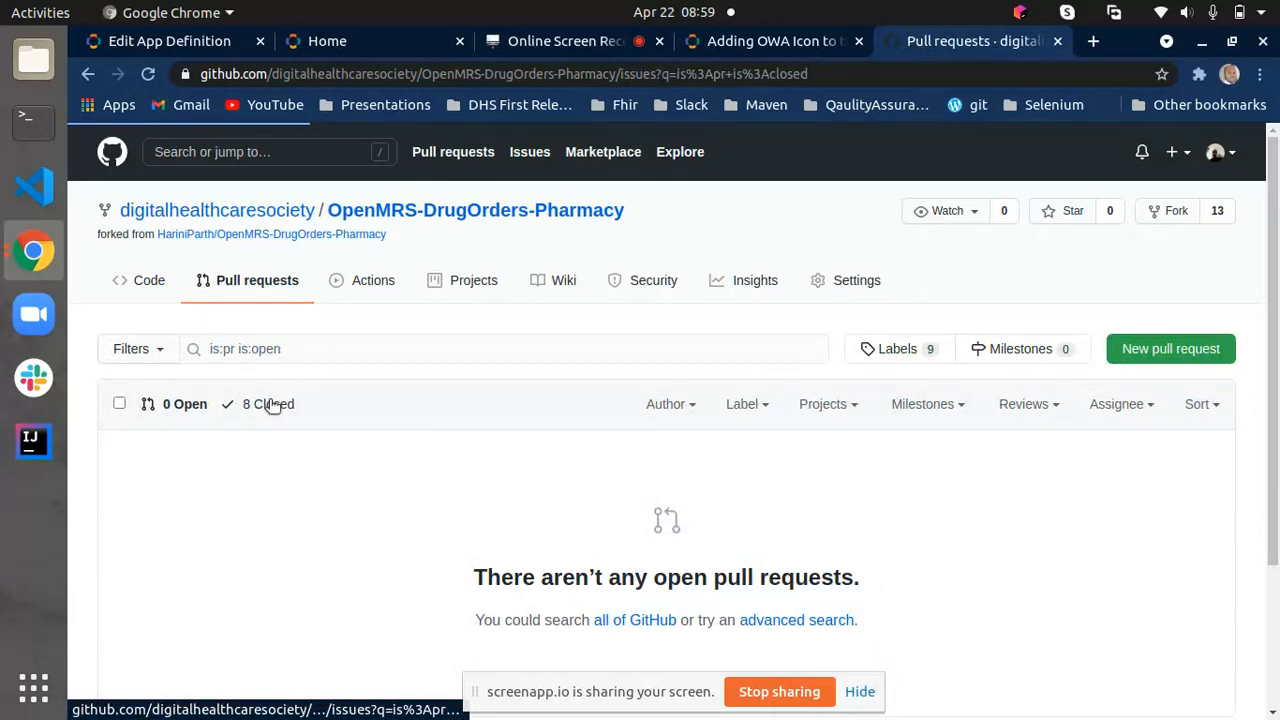
right_click(337, 496)
left_click(420, 506)
left_click(935, 42)
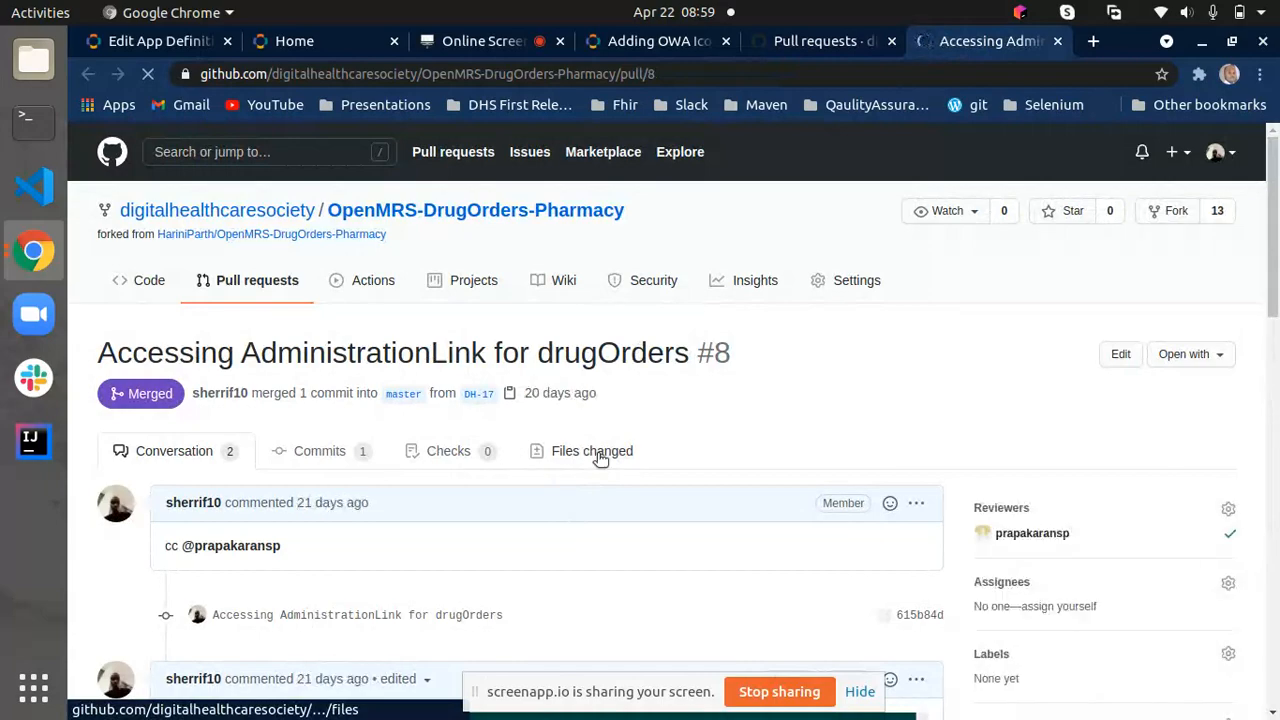
- Review the pull request's changed files down to the administrationPage request mapping in AdministrationPageController.java
left_click(600, 457)
scroll(895, 400, "down", 5)
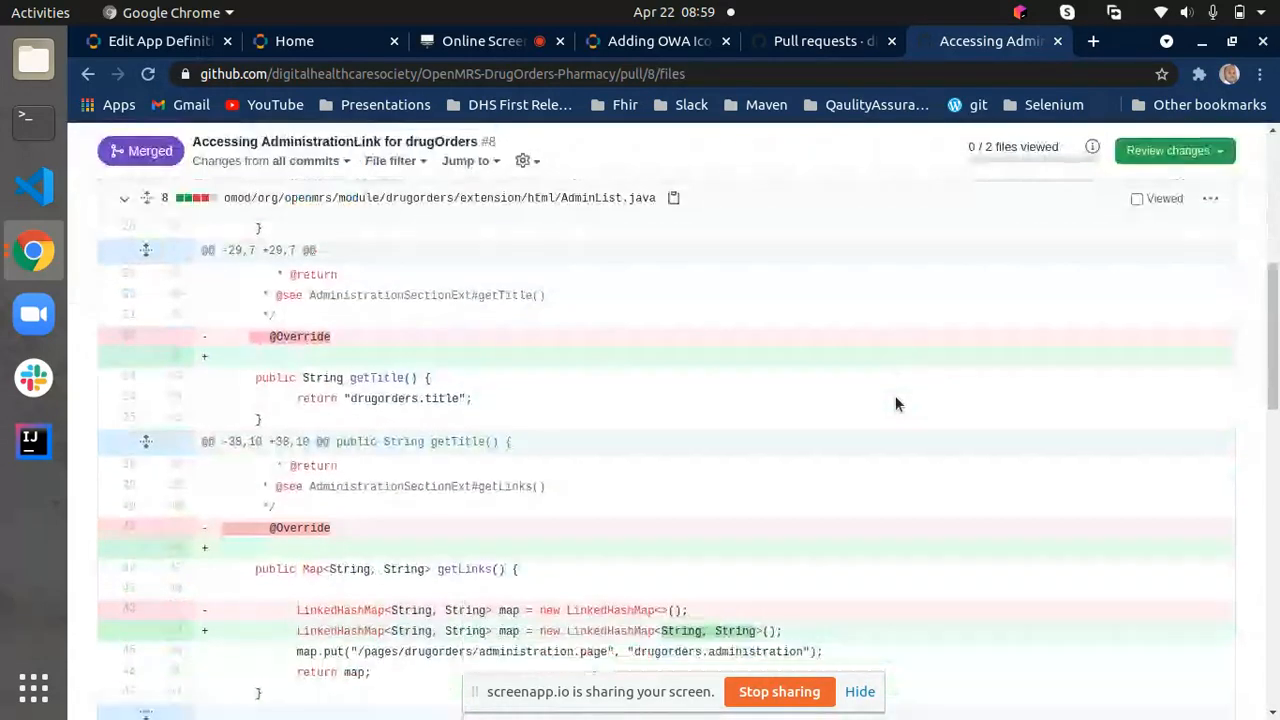
scroll(895, 400, "down", 15)
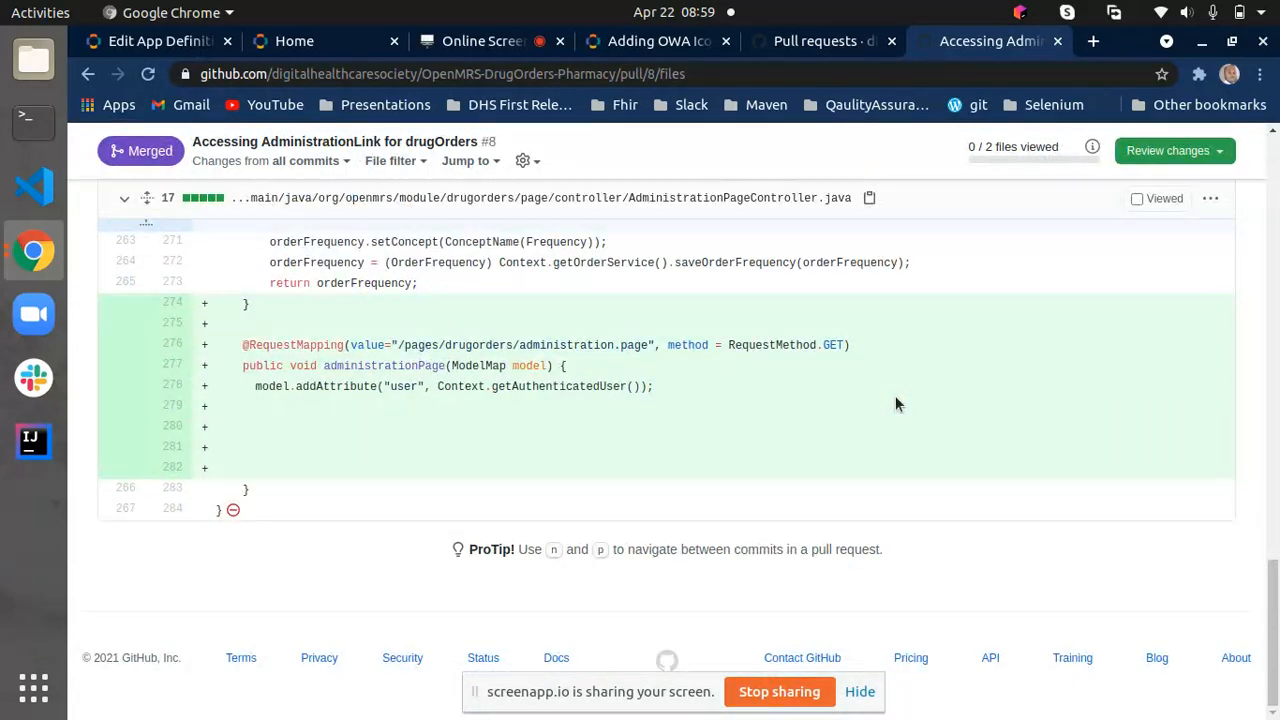
left_click_drag(230, 347, 368, 463)
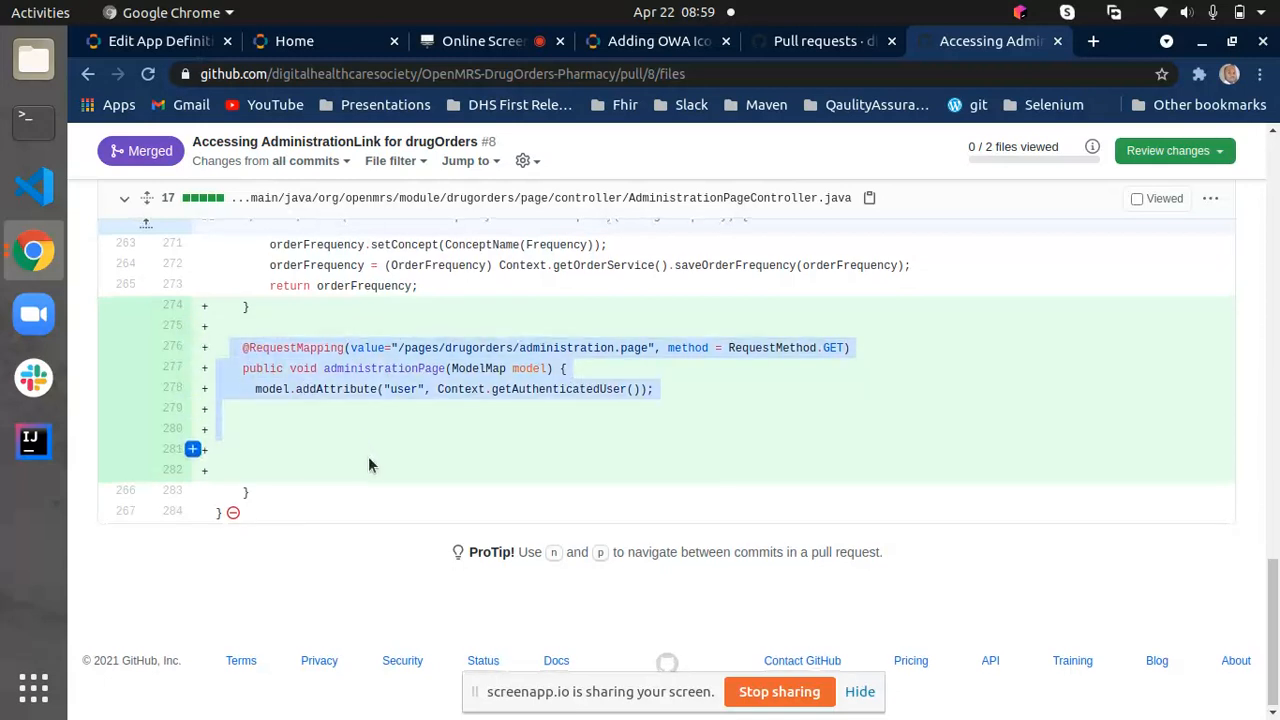
left_click(698, 413)
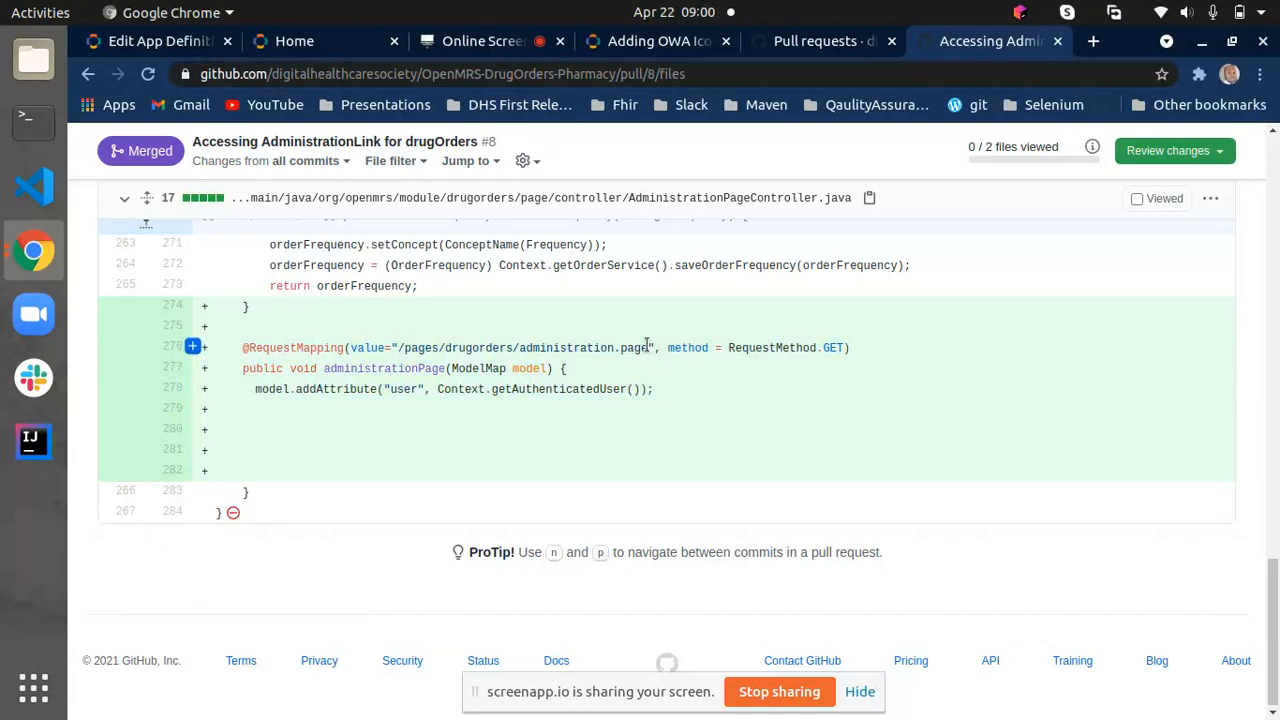
left_click_drag(647, 344, 399, 348)
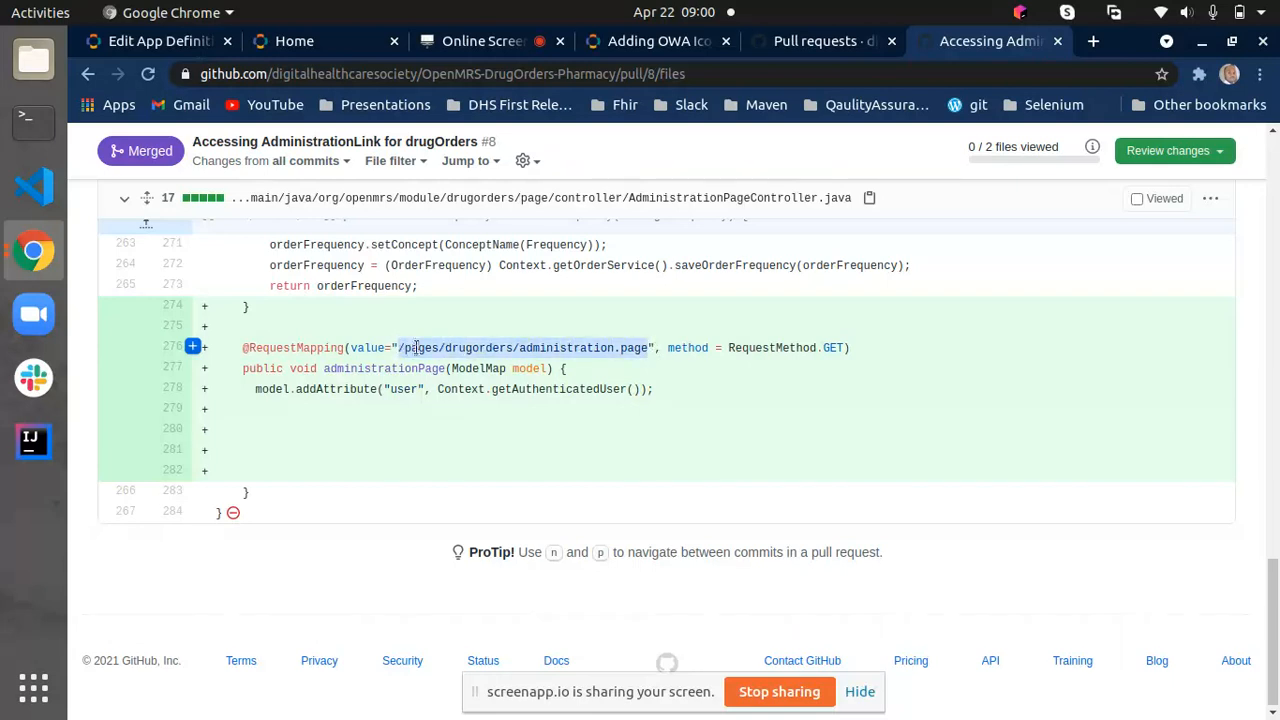
right_click(426, 354)
left_click(442, 366)
left_click(819, 345)
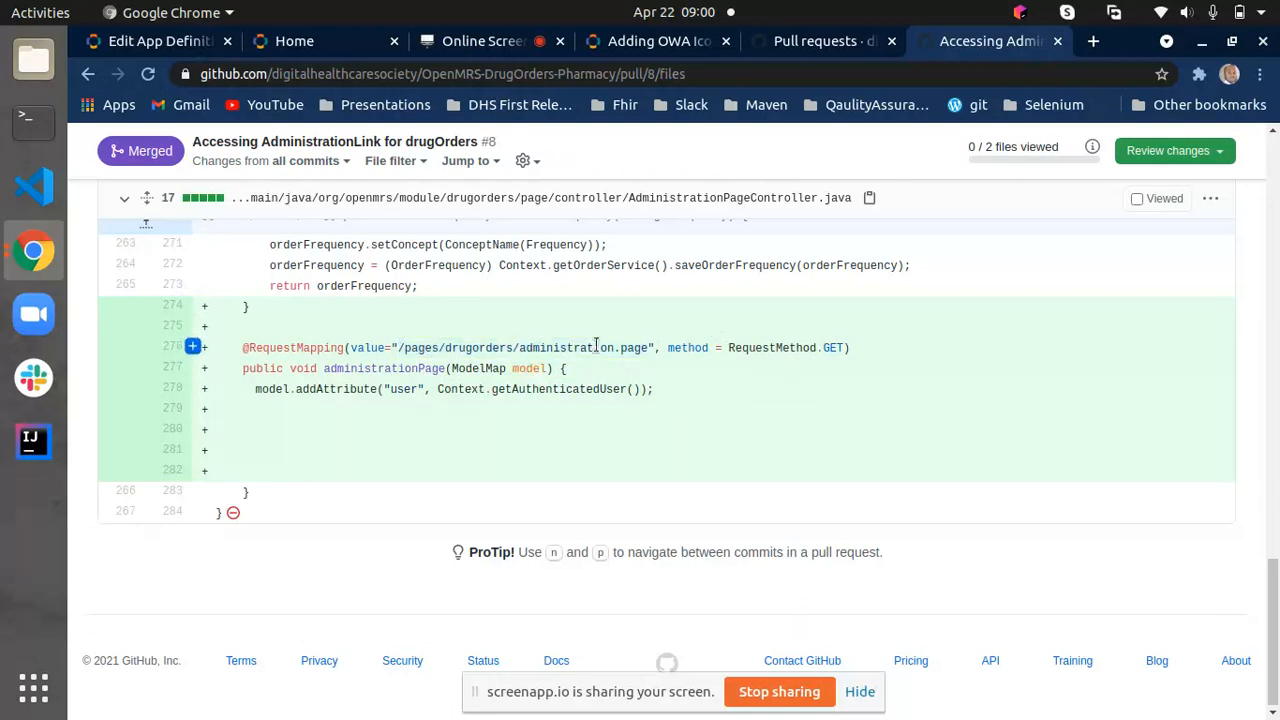
left_click_drag(648, 349, 393, 345)
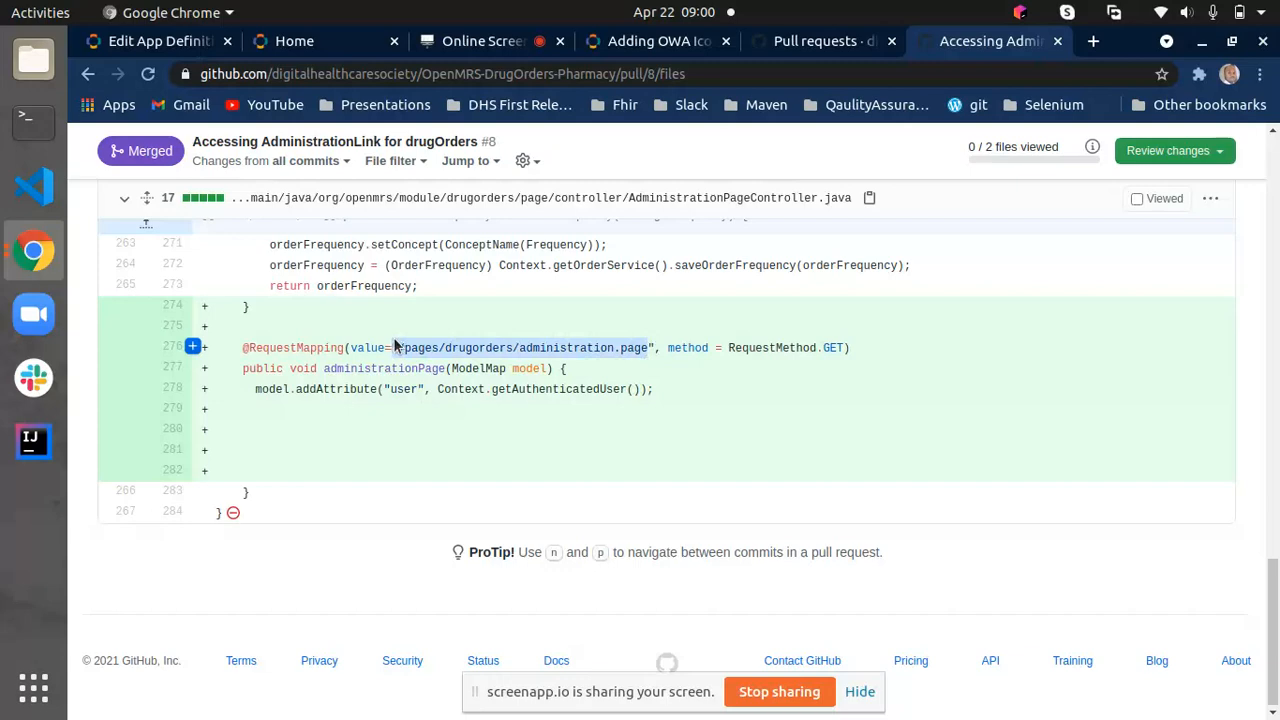
right_click(411, 357)
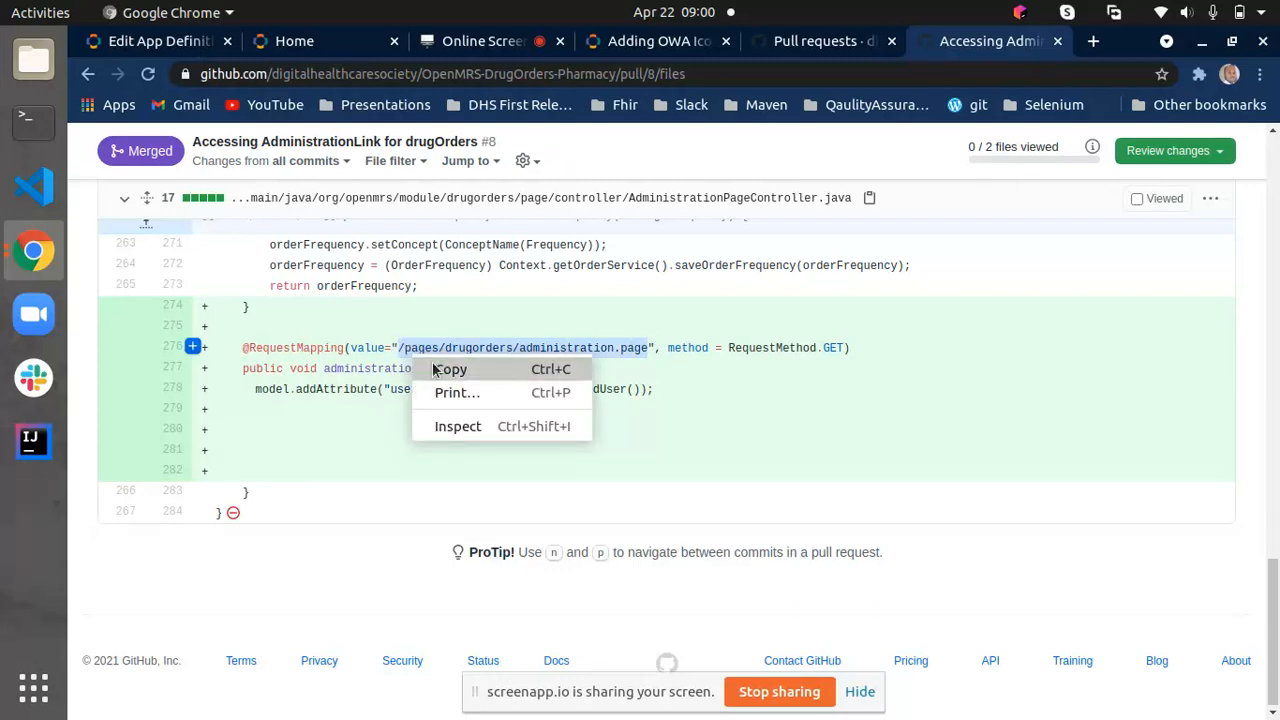
left_click(449, 369)
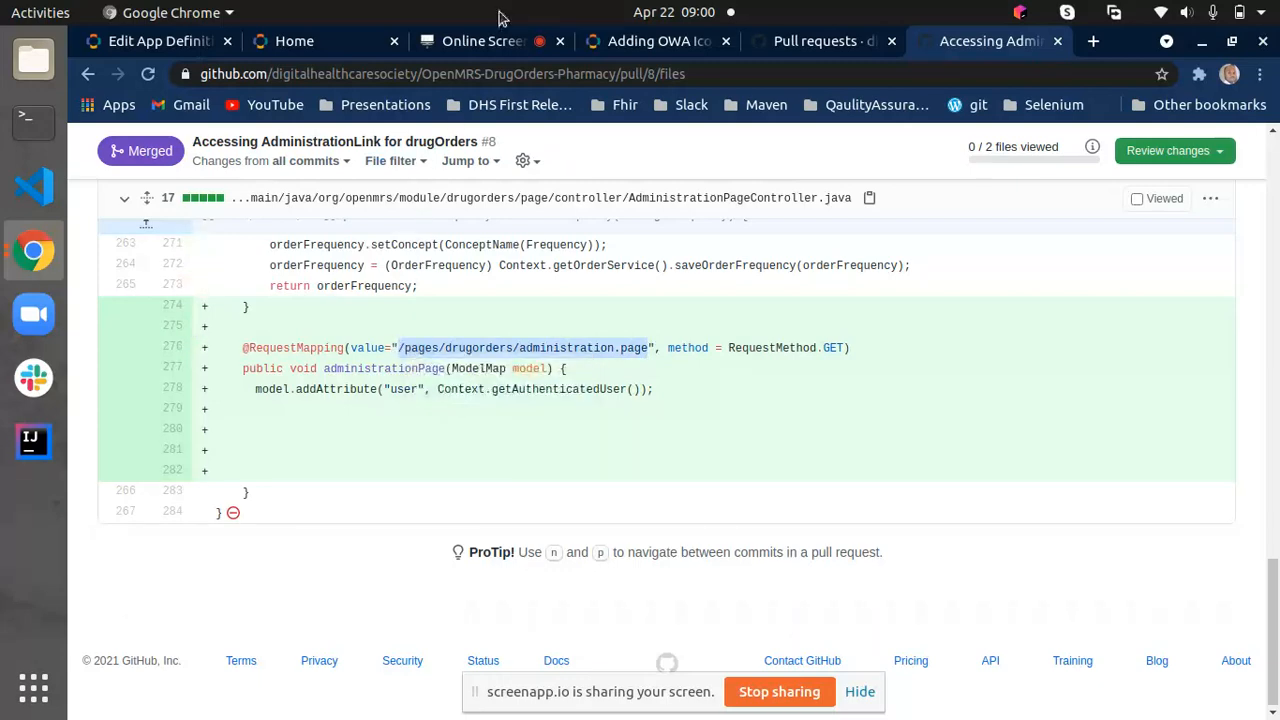
- Replace the url value in the sysadmin app definition with the copied path /pages/drugorders/administration.page
left_click(163, 48)
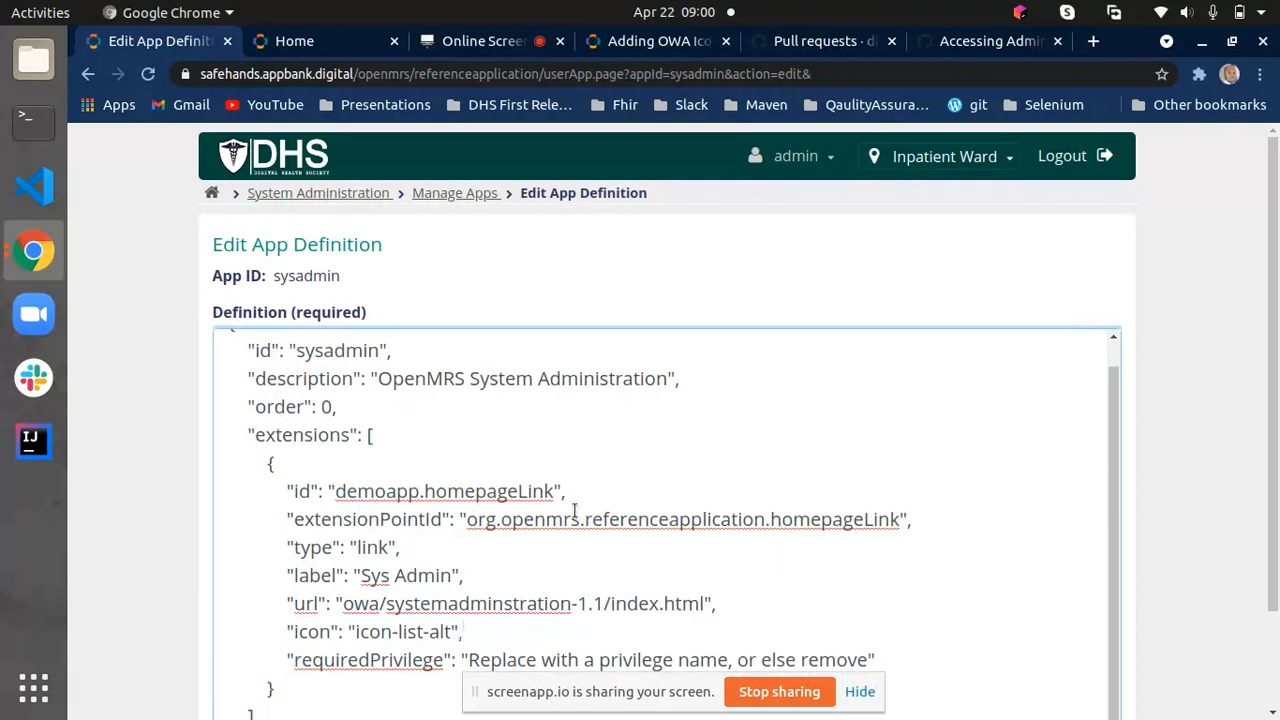
scroll(540, 458, "down", 2)
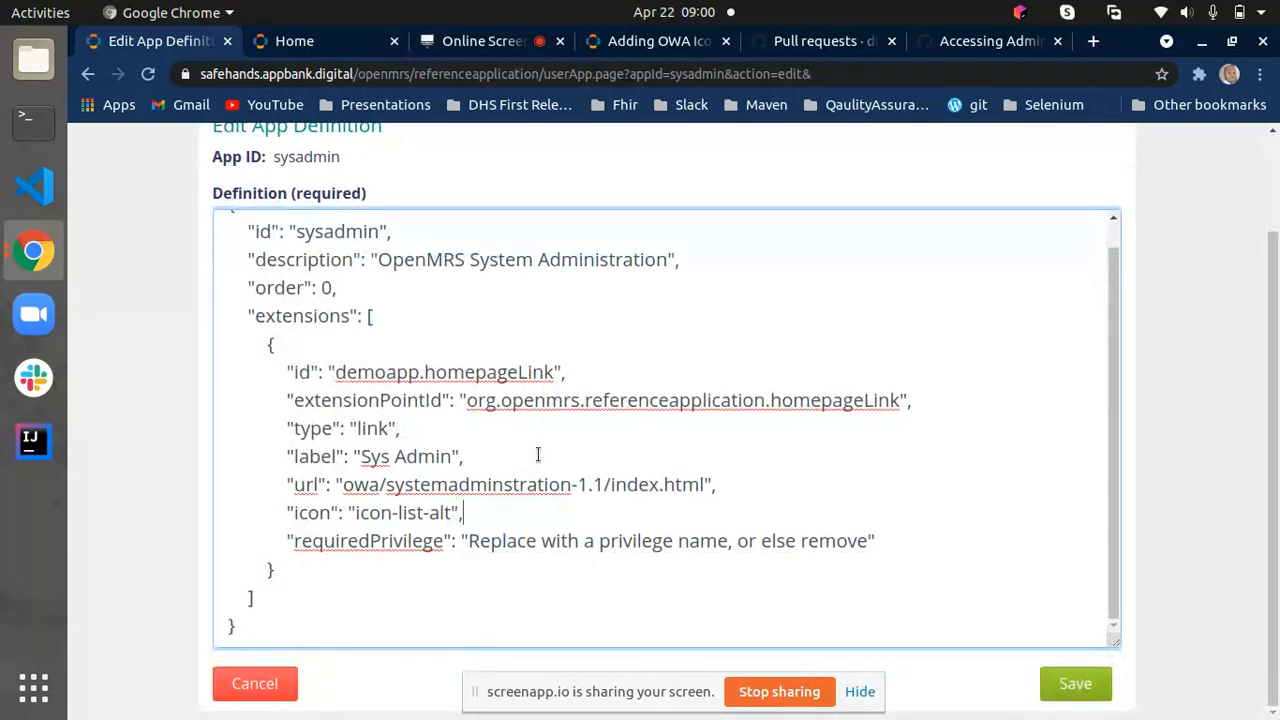
left_click_drag(705, 476, 346, 484)
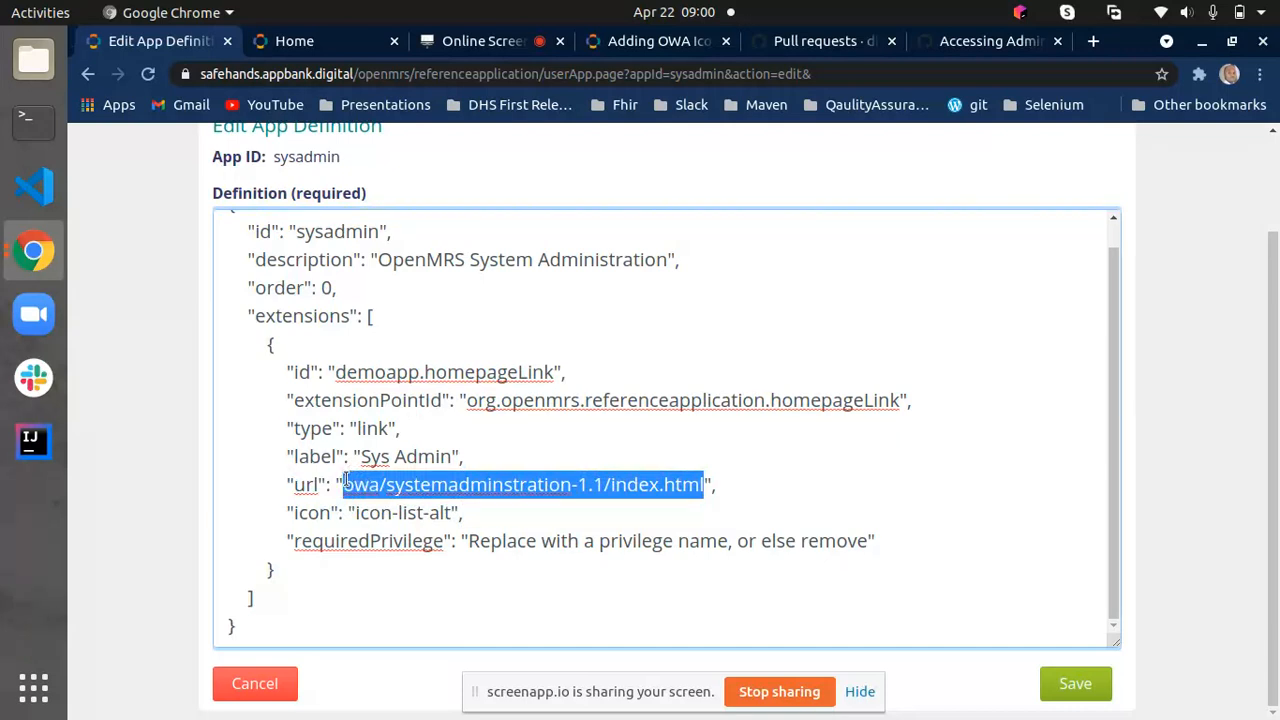
key("ctrl+v")
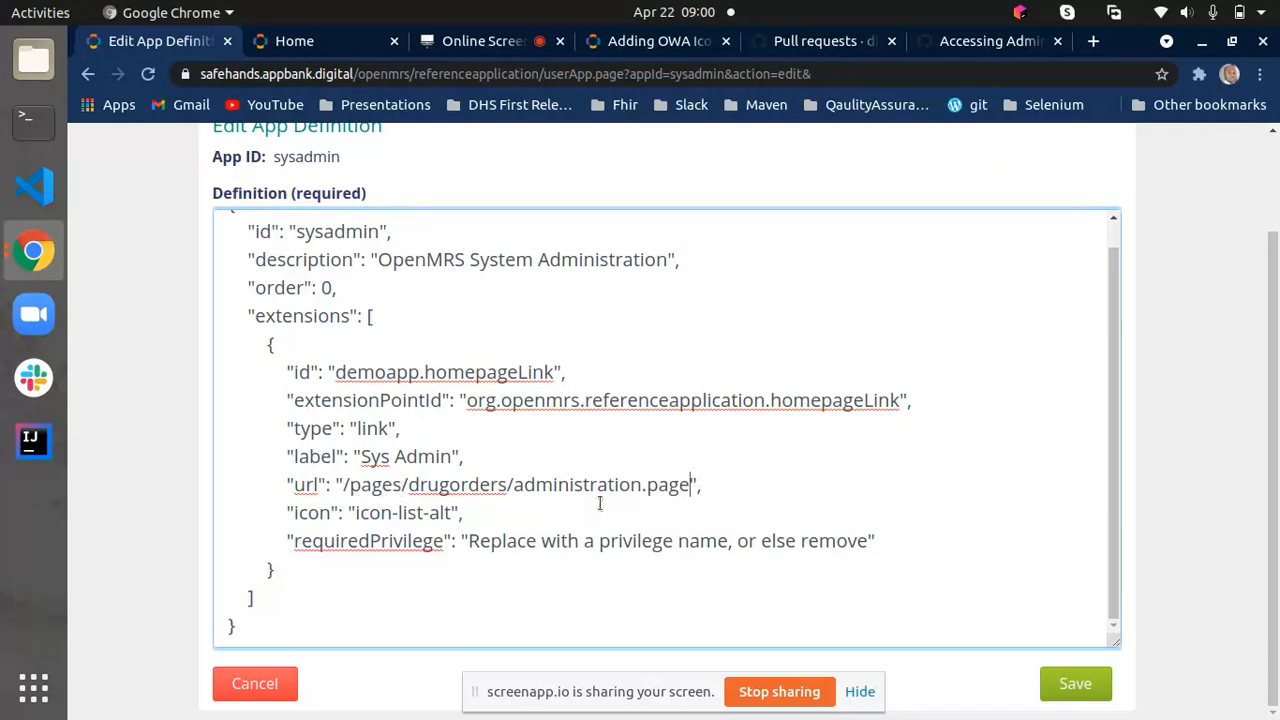
left_click(712, 485)
- Change the extension's label to "MedicationPlans" and save the sysadmin app definition
scroll(335, 218, "up", 1)
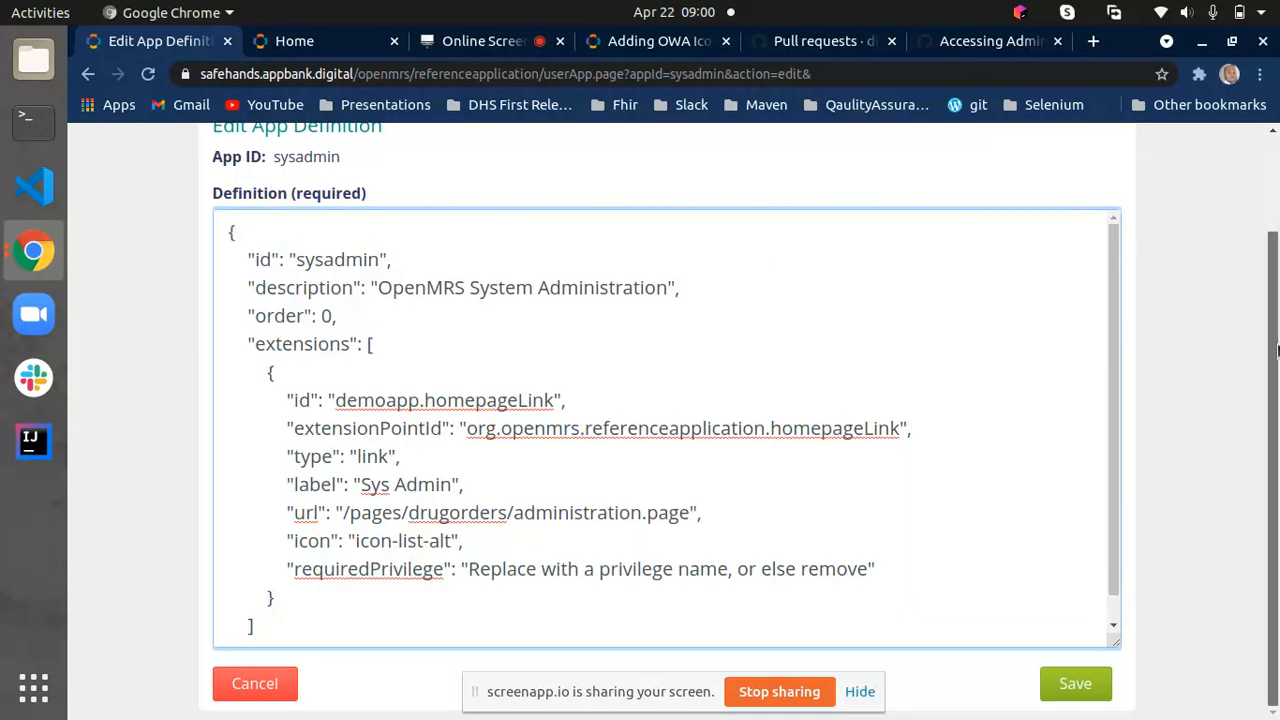
scroll(1258, 347, "up", 1)
scroll(265, 377, "down", 1)
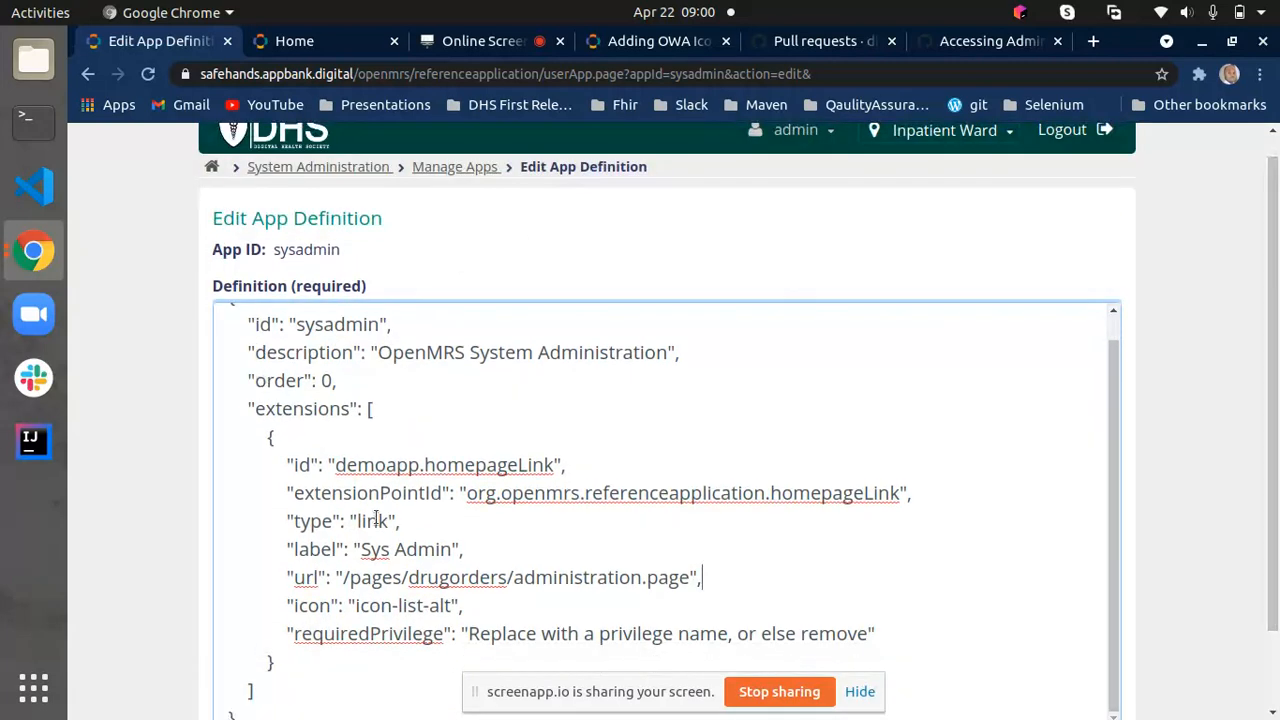
scroll(451, 552, "up", 1)
left_click(453, 552)
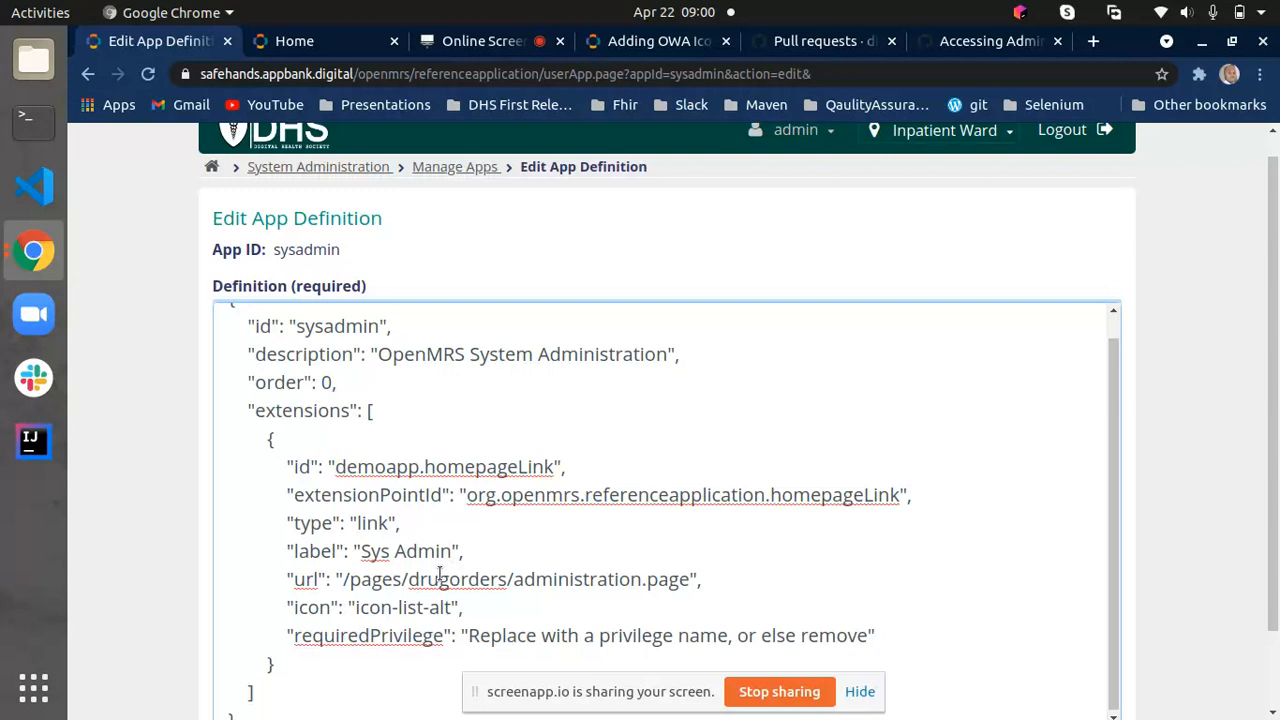
key("BackSpace")
key("BackSpace")
key("BackSpace")
key("BackSpace")
key("BackSpace")
key("BackSpace")
key("BackSpace")
key("BackSpace")
key("BackSpace")
type("Medication")
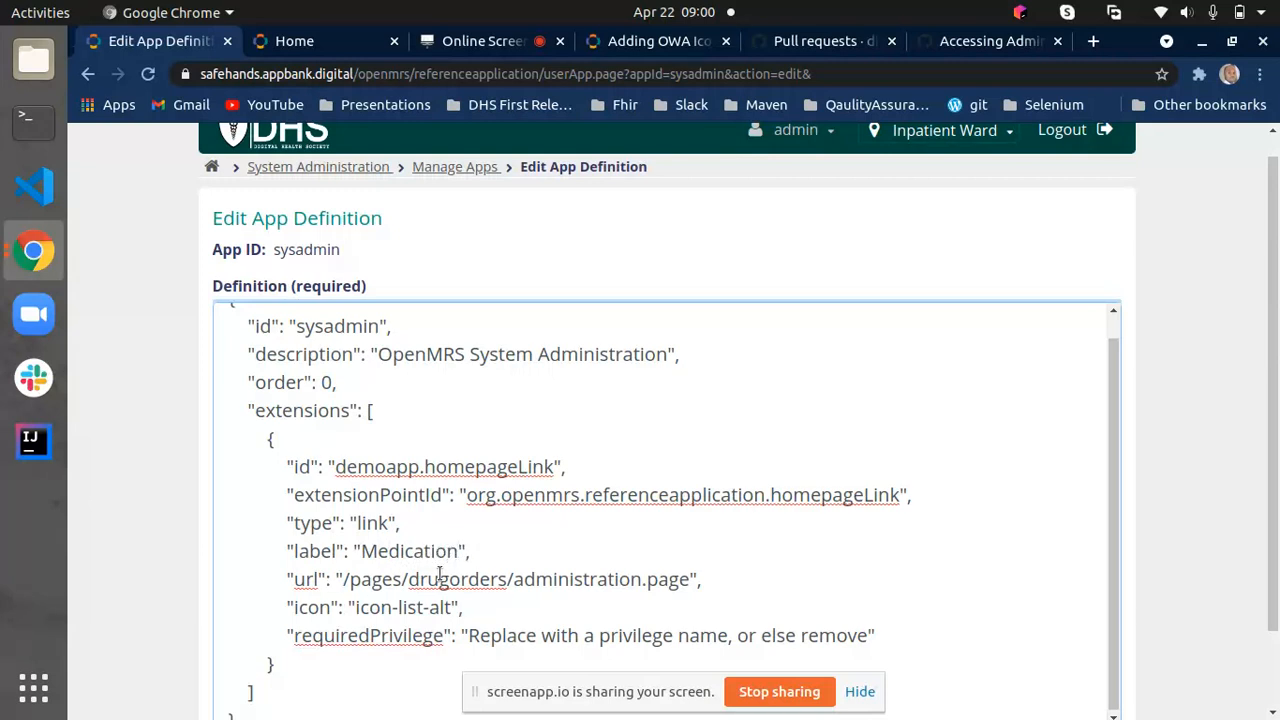
type("Plans")
scroll(711, 534, "down", 2)
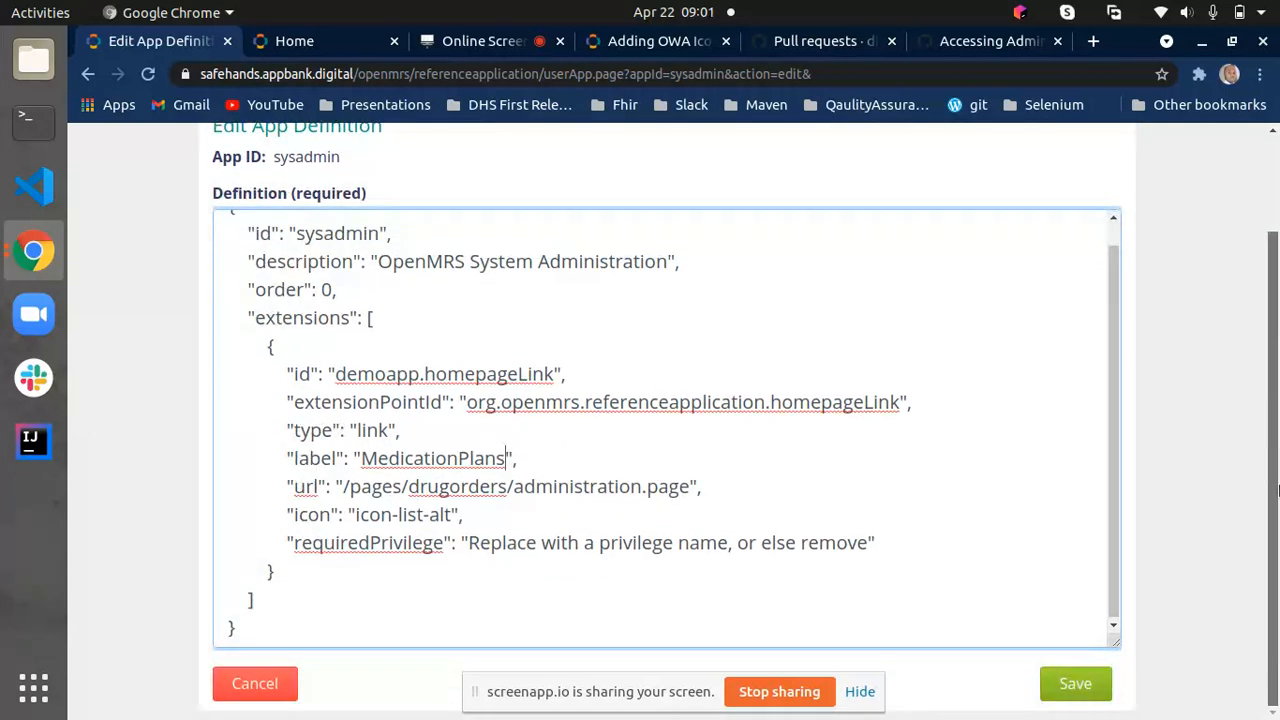
left_click(1076, 688)
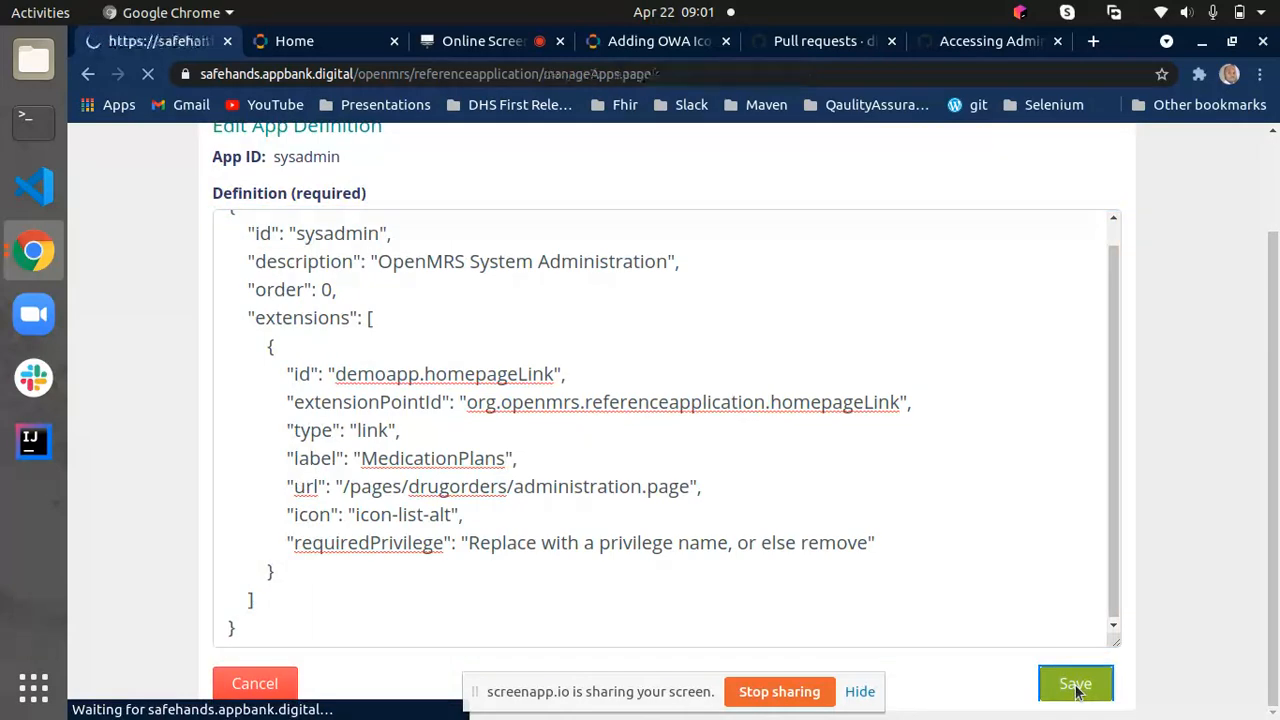
- Reload the OpenMRS homepage and open the MedicationPlans app to test its link
left_click(300, 41)
left_click(147, 74)
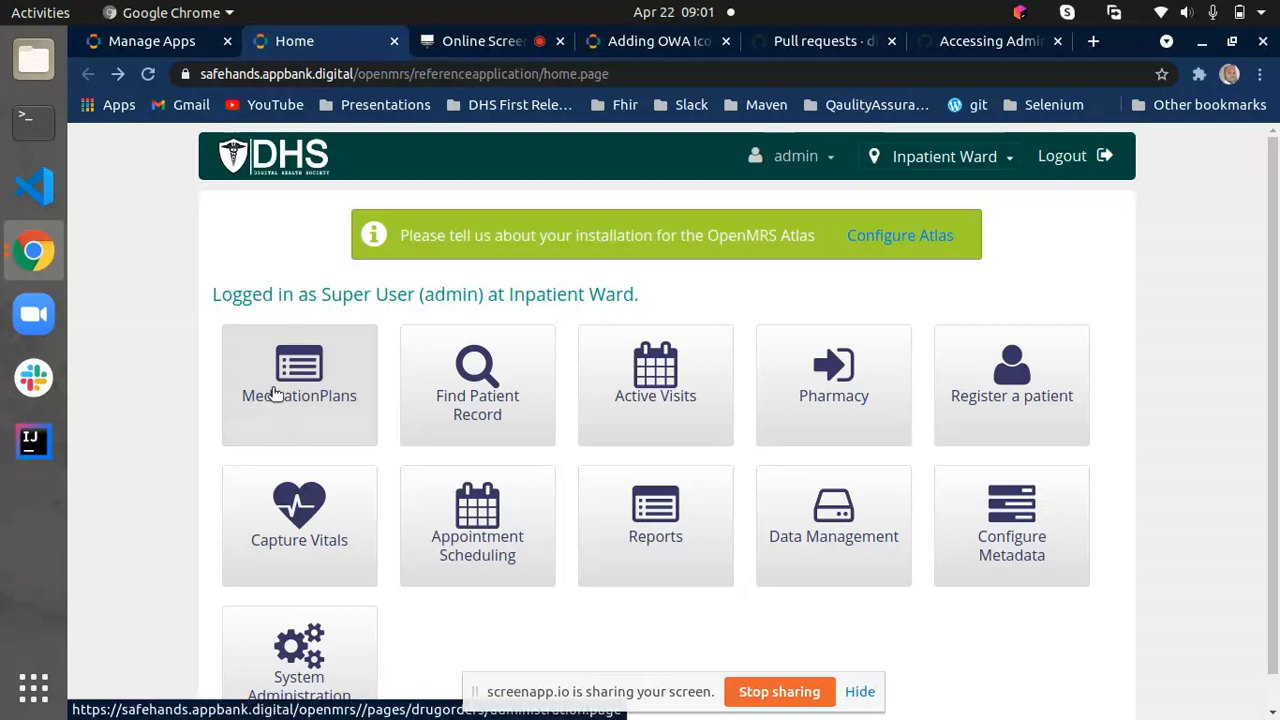
left_click(271, 396)
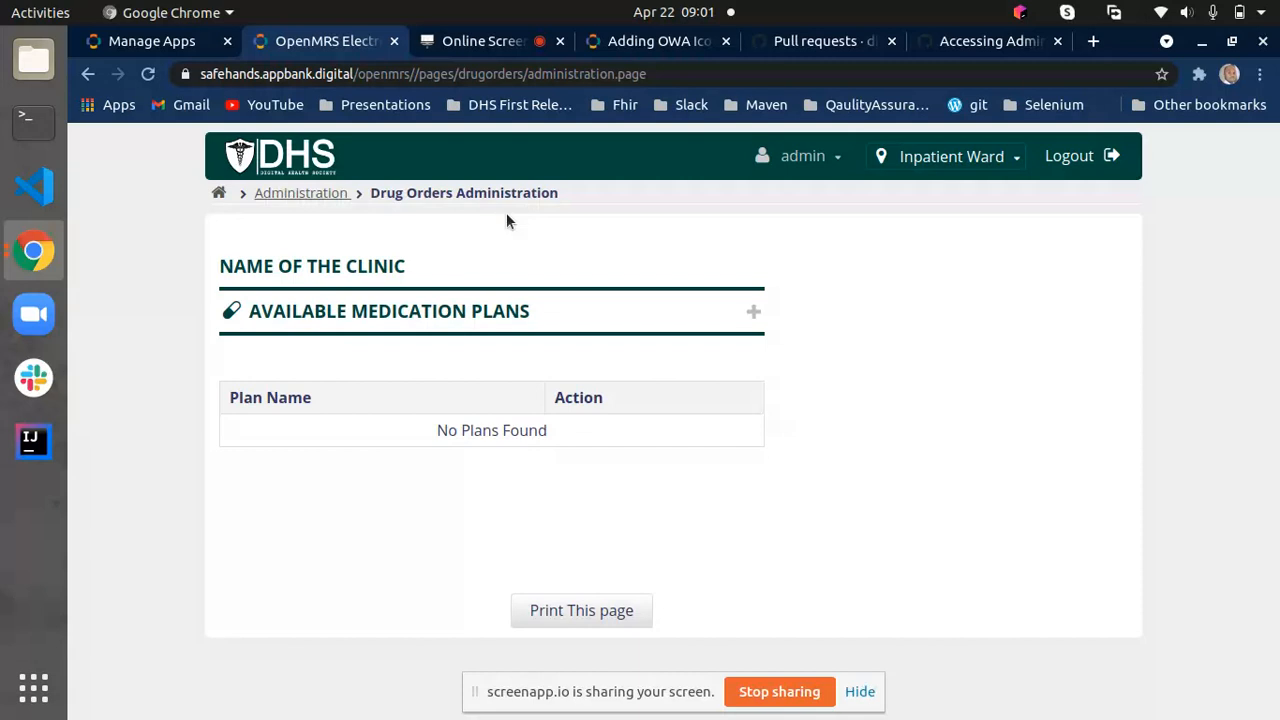
- Open the form for defining a new medication plan, focus the plan name, and cancel without entering a plan
left_click(752, 314)
left_click(860, 400)
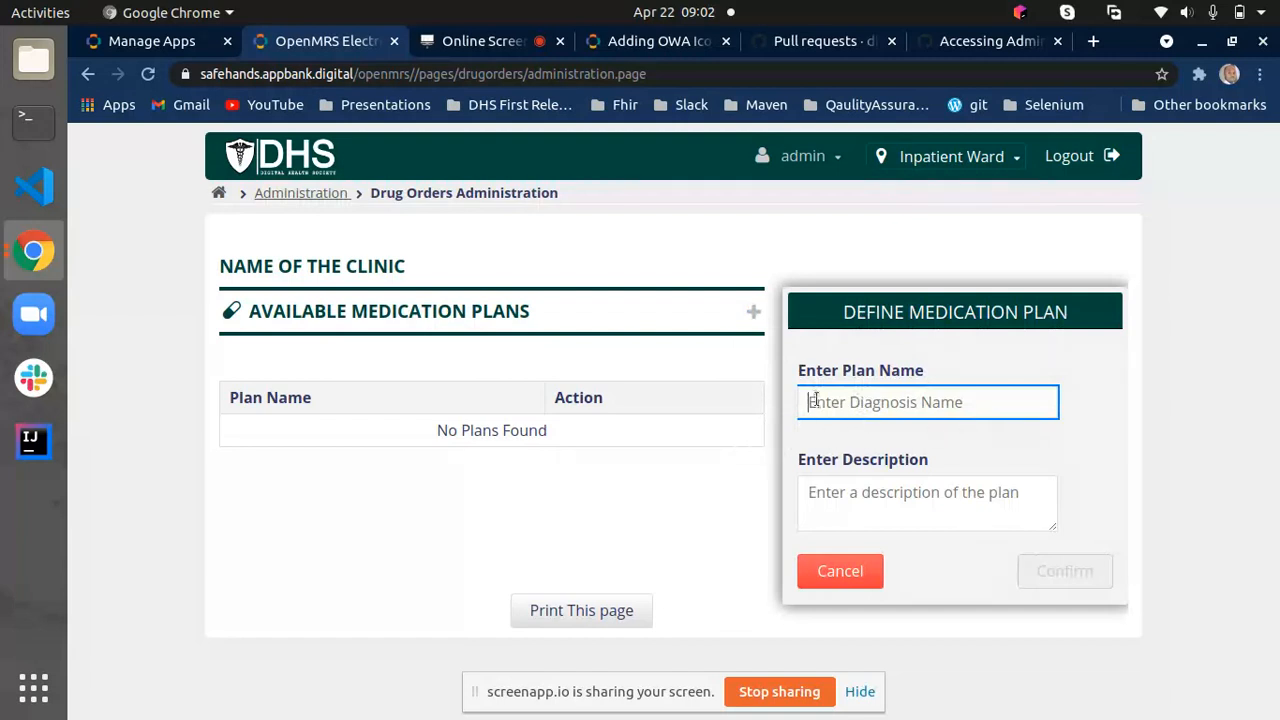
left_click(840, 574)
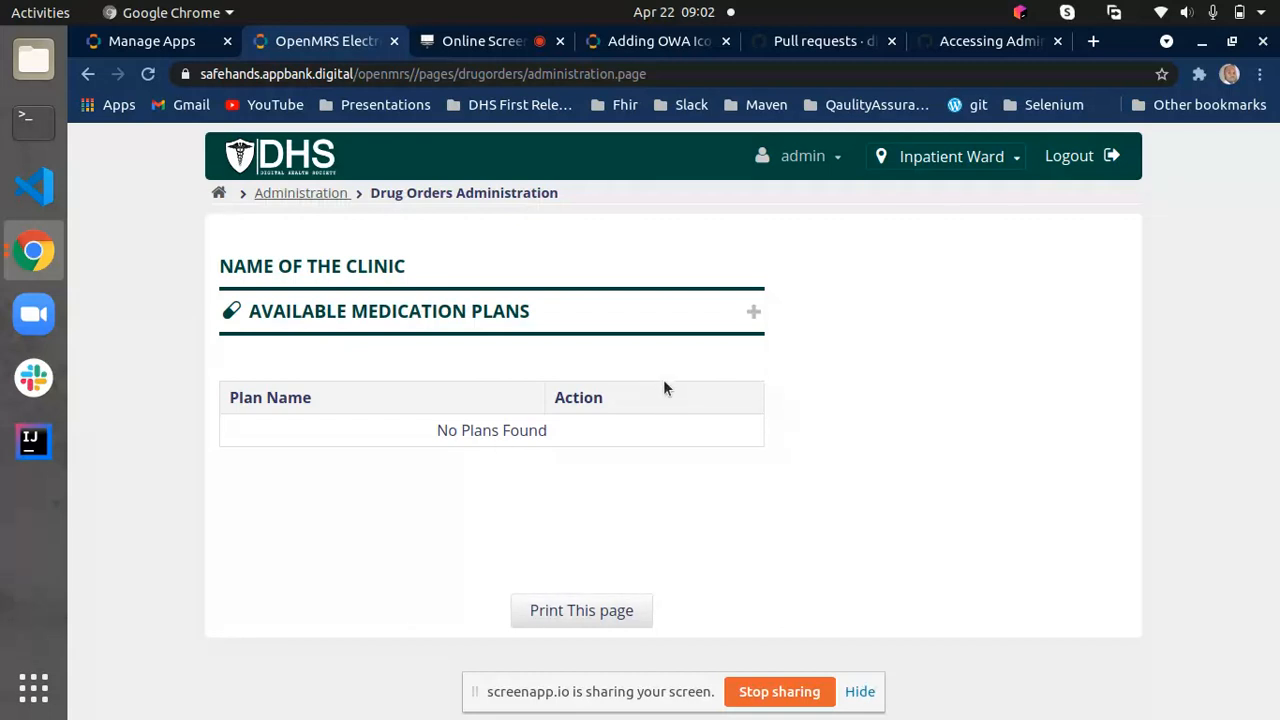
- Delete the sysadmin app definition and return to the homepage to check its app icons
left_click(143, 45)
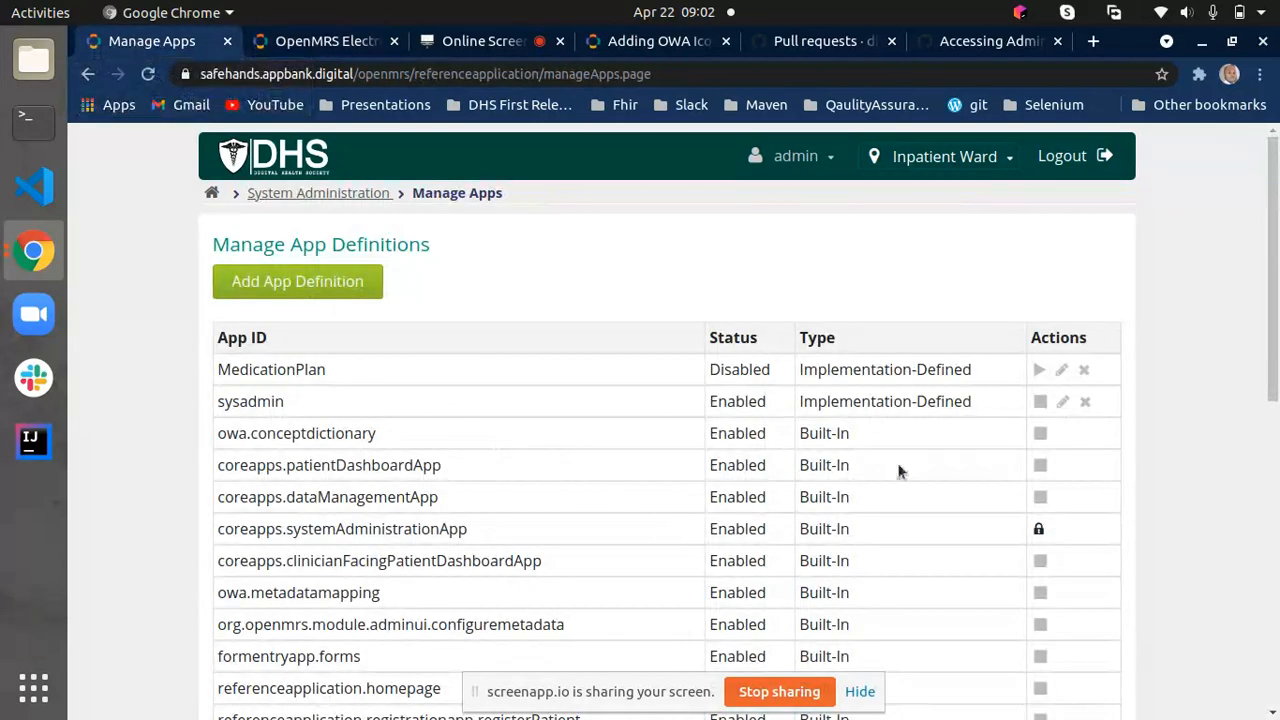
left_click(1087, 404)
left_click(829, 465)
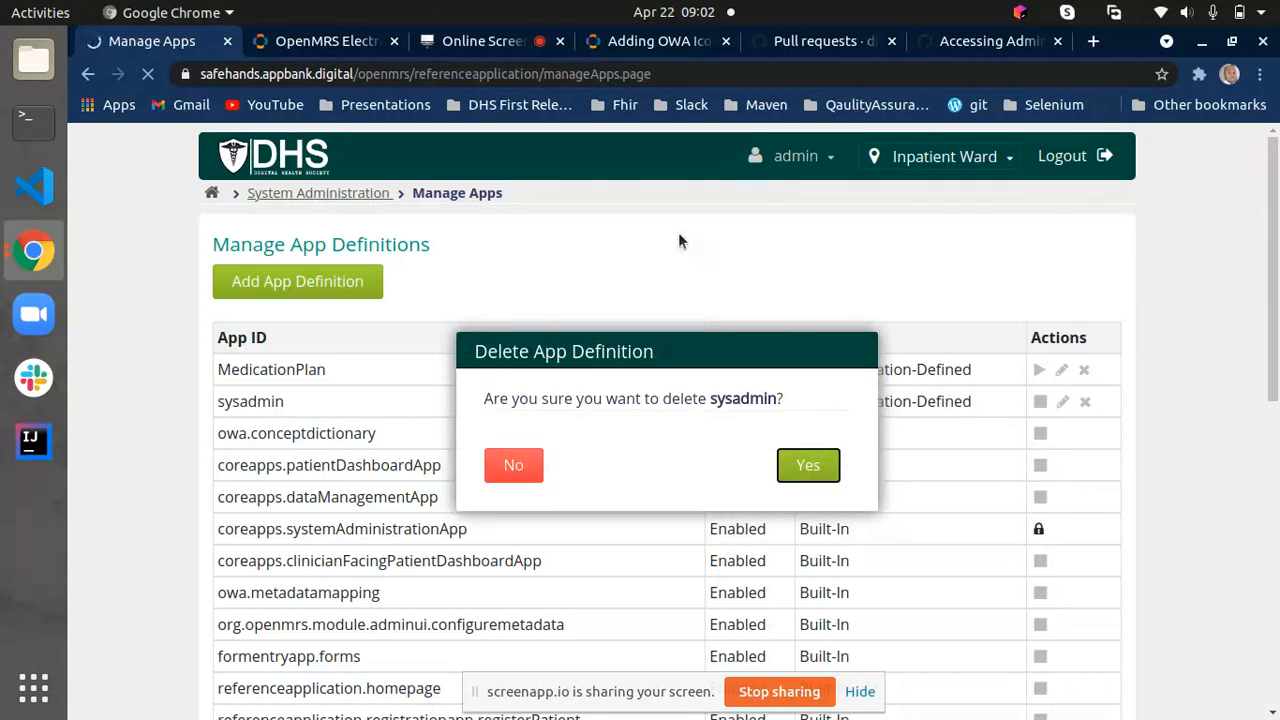
left_click(301, 46)
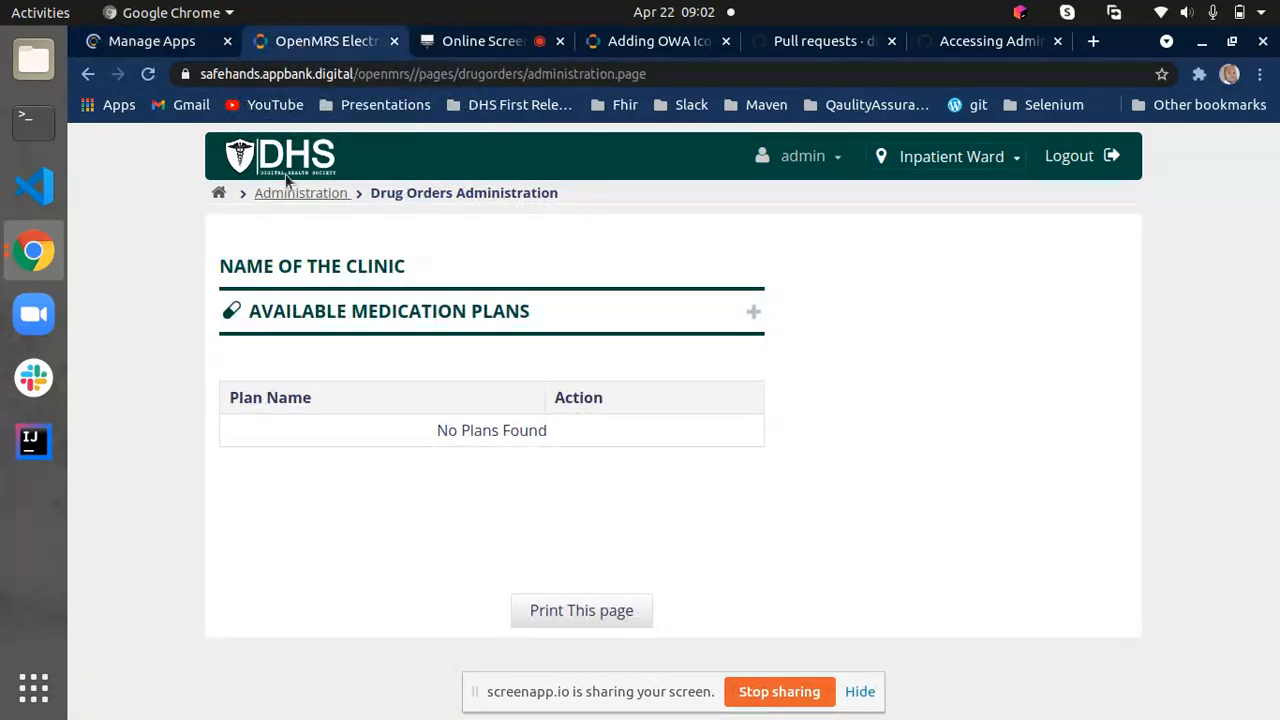
left_click(277, 171)
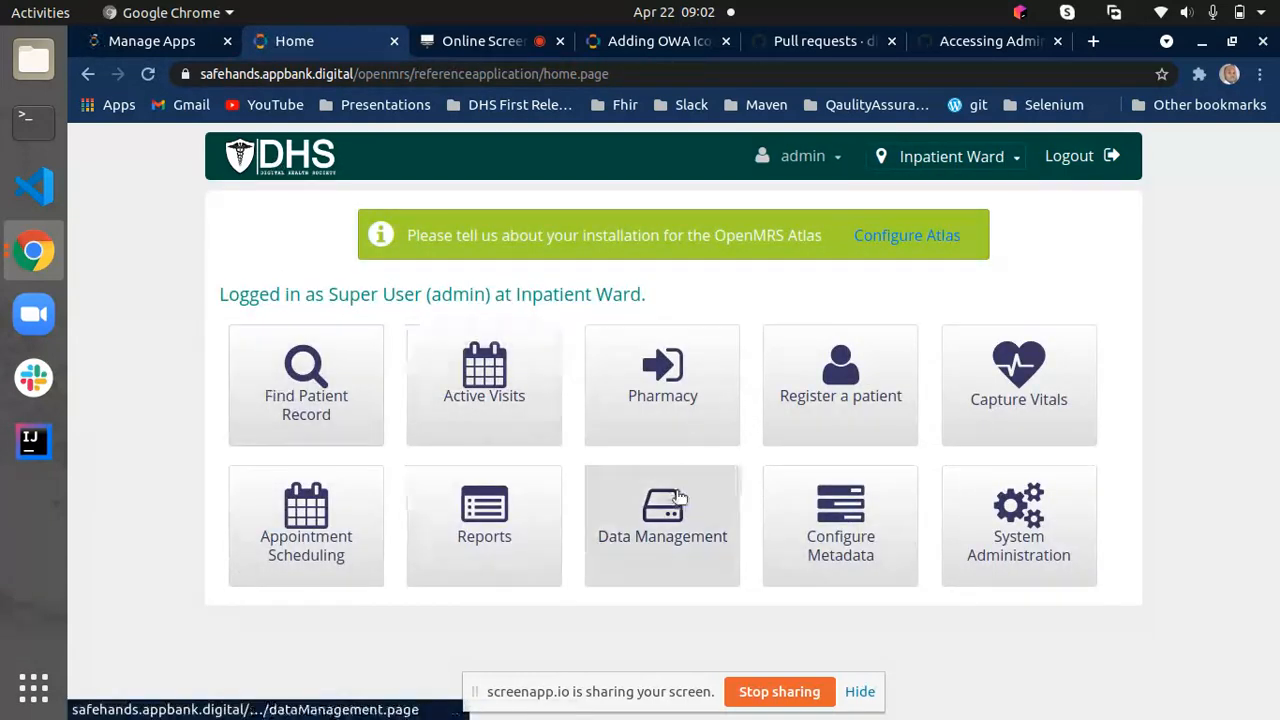
- Enable the MedicationPlan app definition, test its icon from the reloaded homepage, and return to the app definitions list
left_click(165, 44)
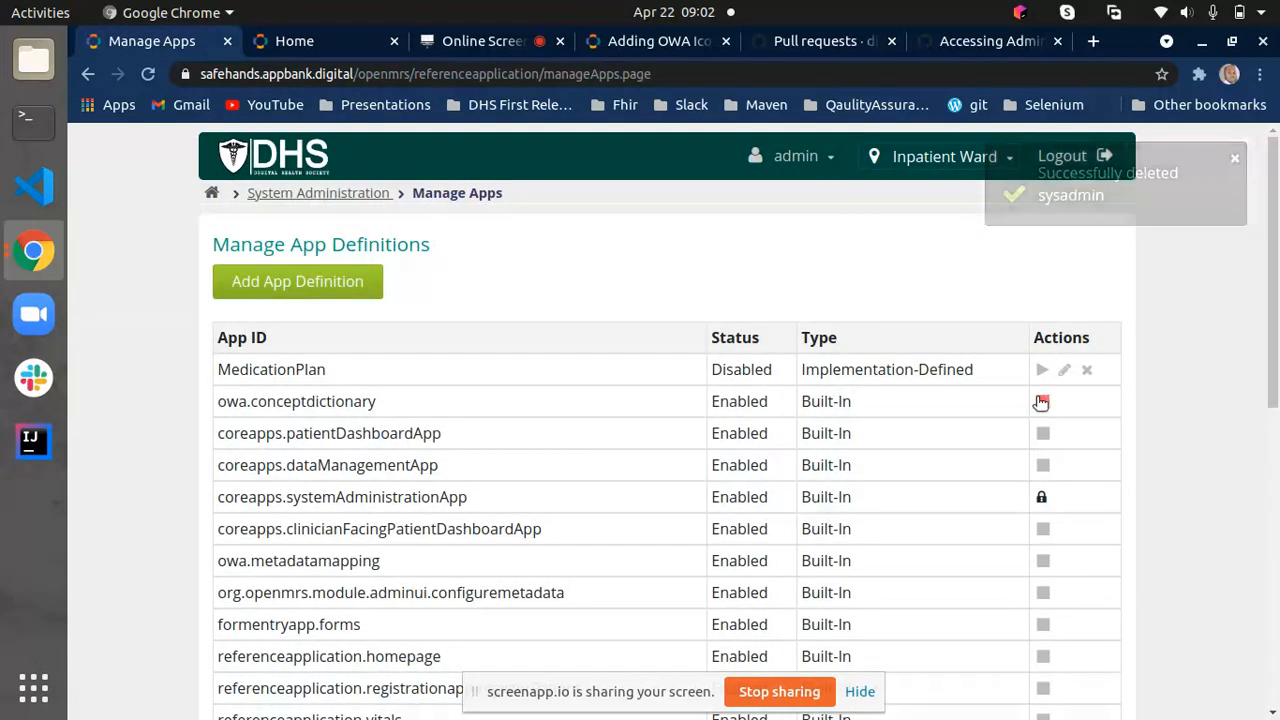
left_click(1042, 369)
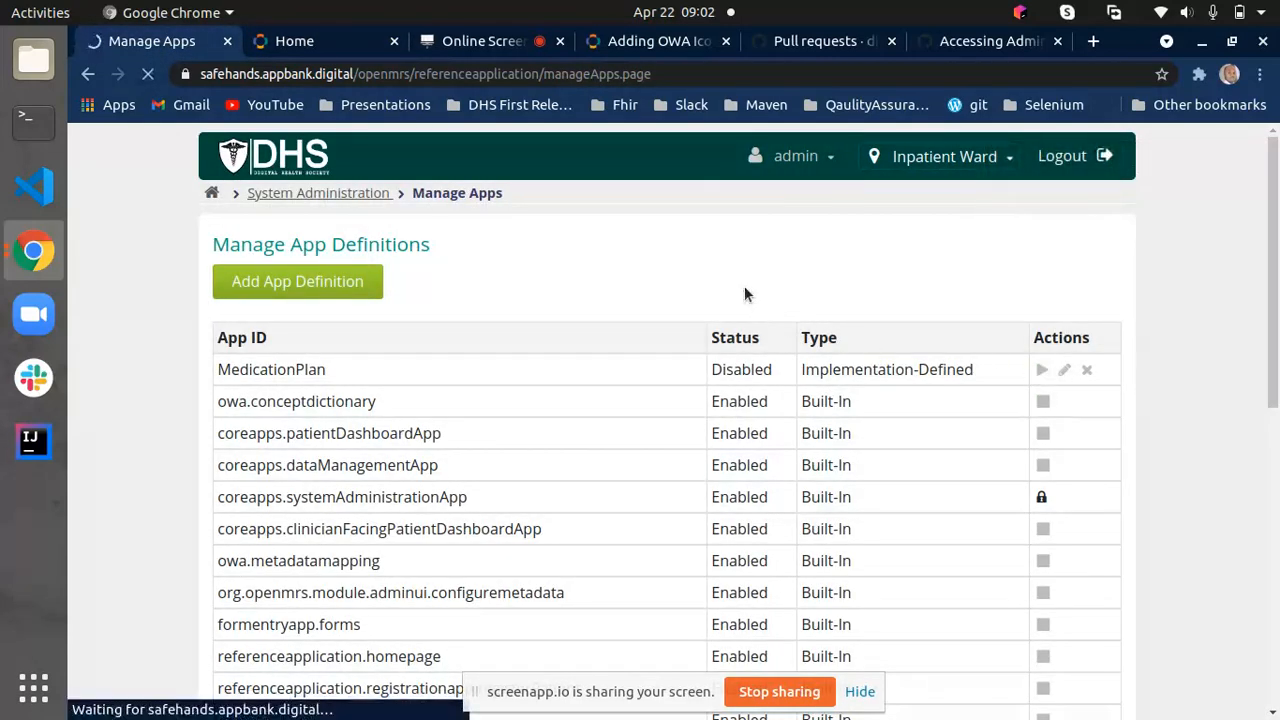
left_click(312, 44)
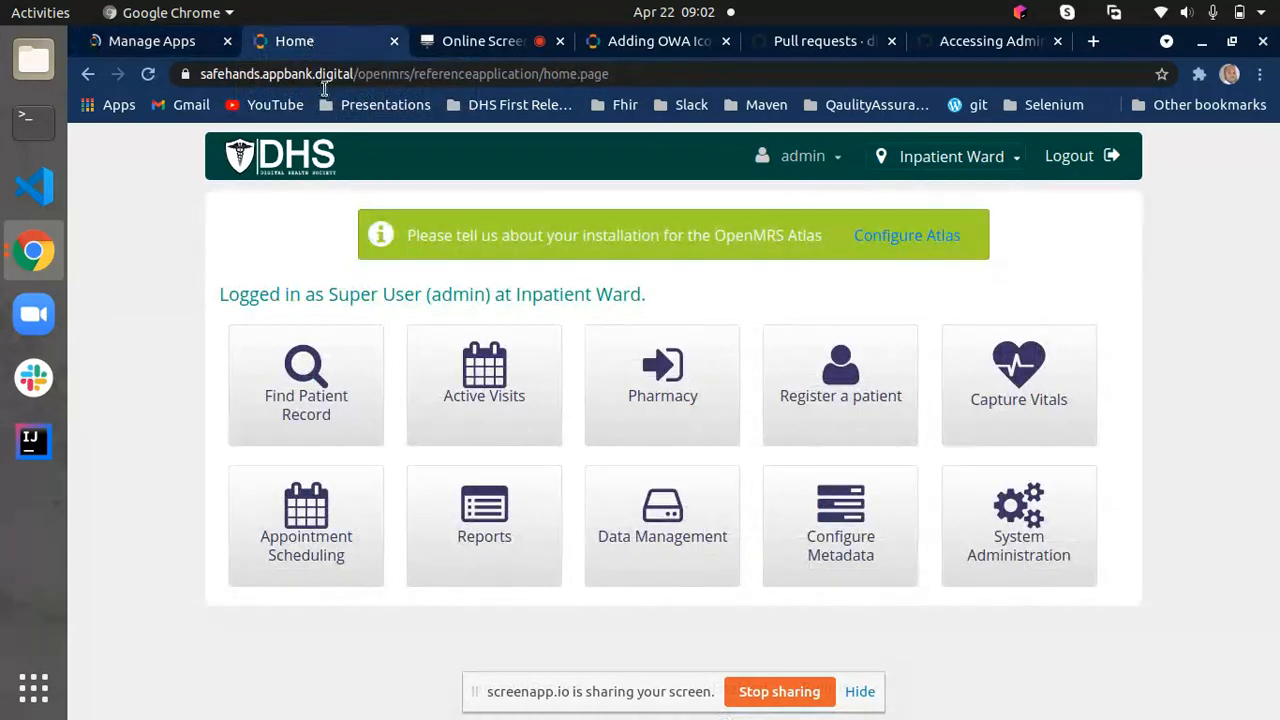
left_click(145, 74)
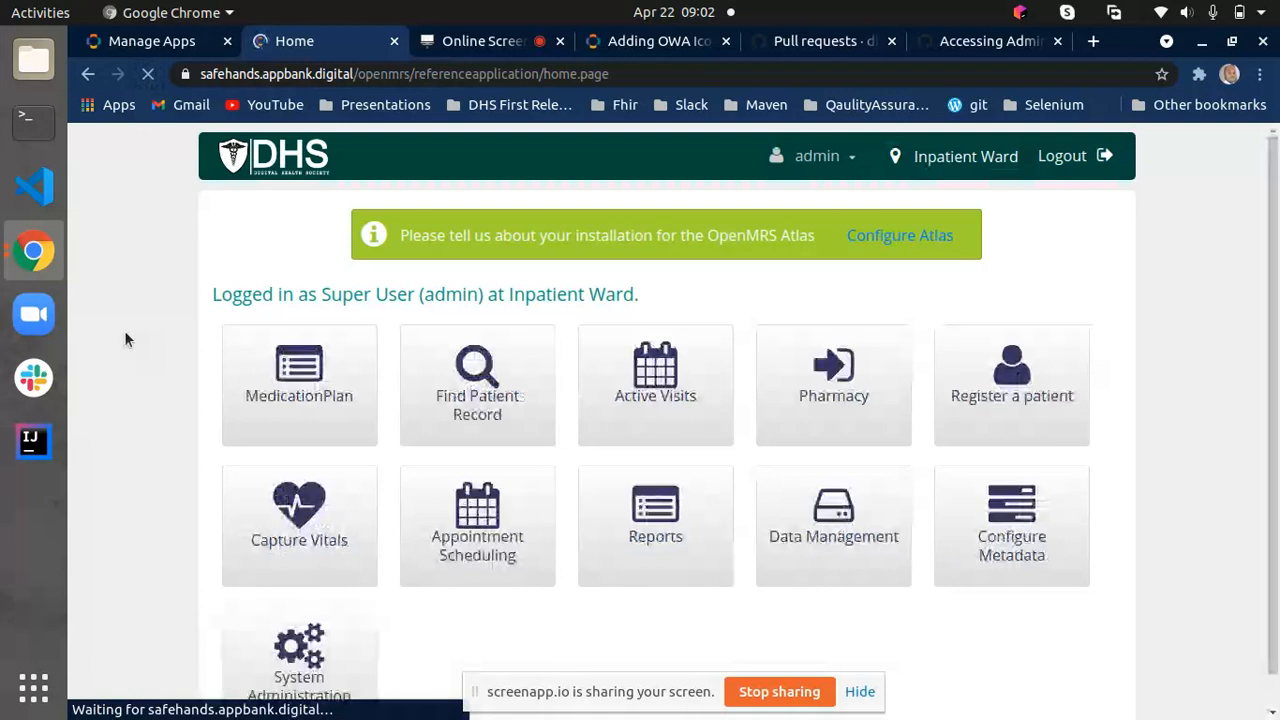
left_click(292, 375)
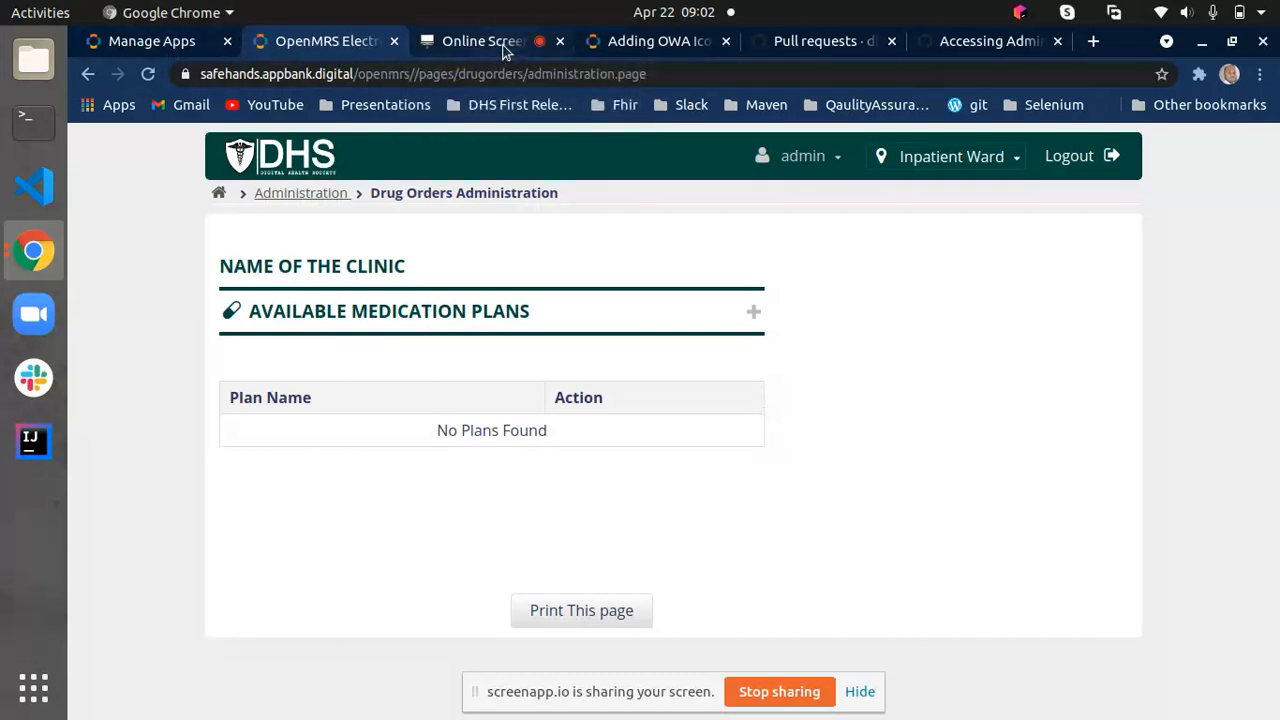
left_click(150, 41)
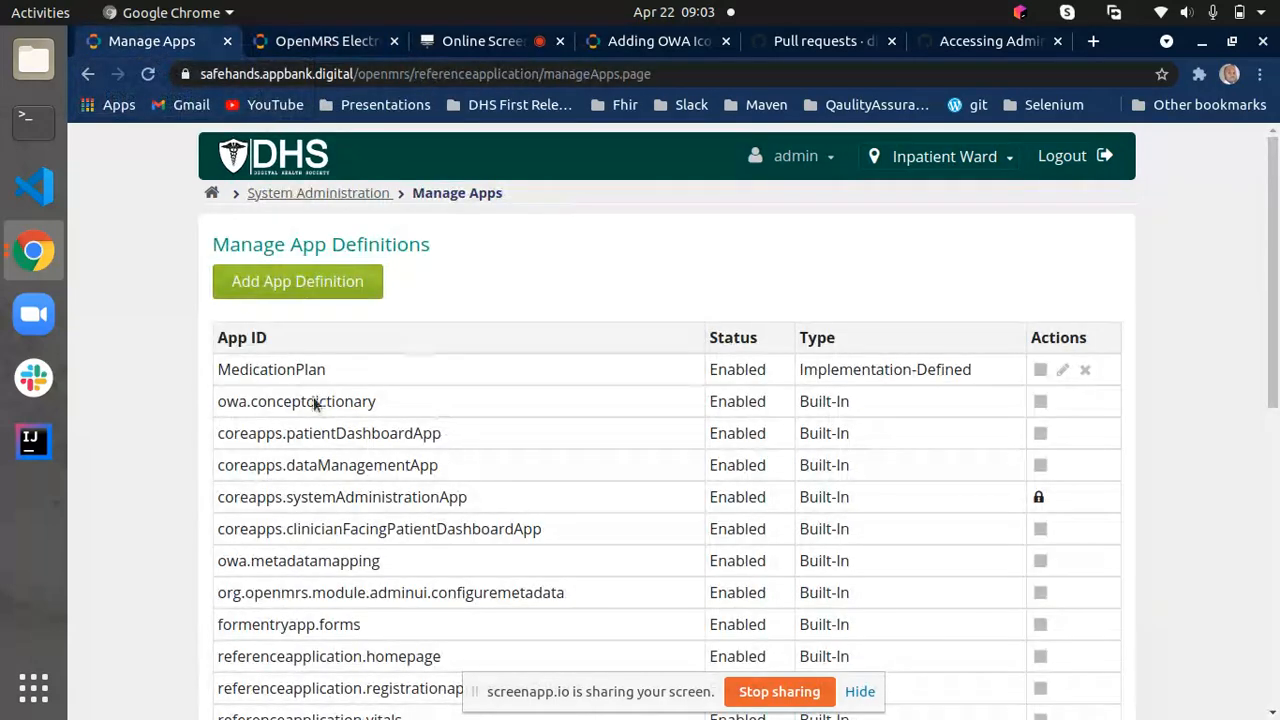